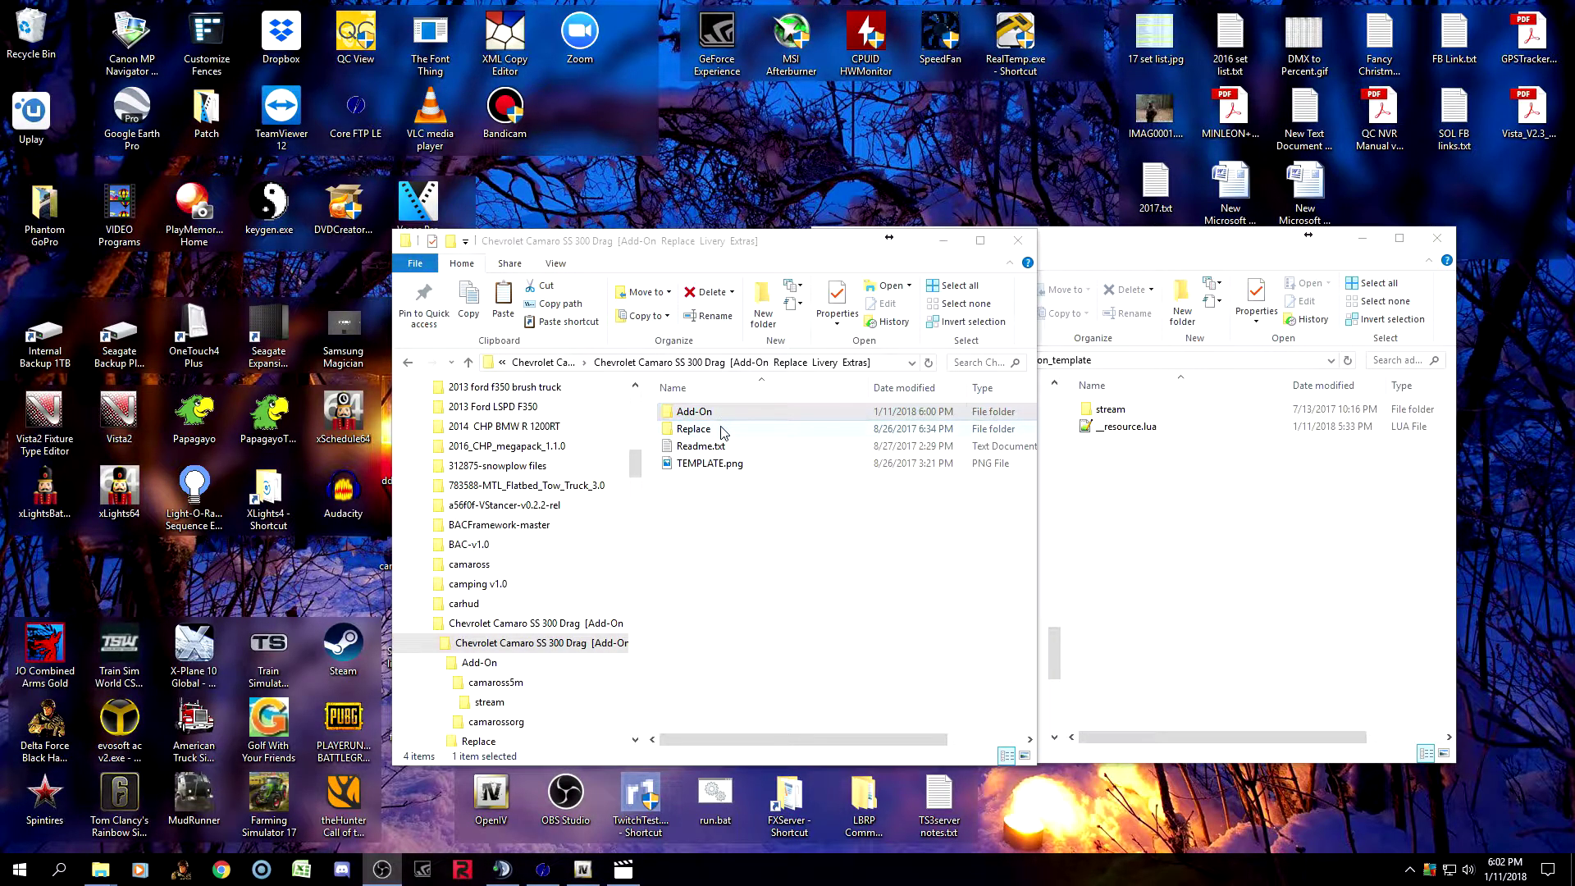
Look inside the Replace folder, then open Add-On > camarossorg to reach dlc.rpf.
{"action": "double_click", "coordinate": [725, 432]}
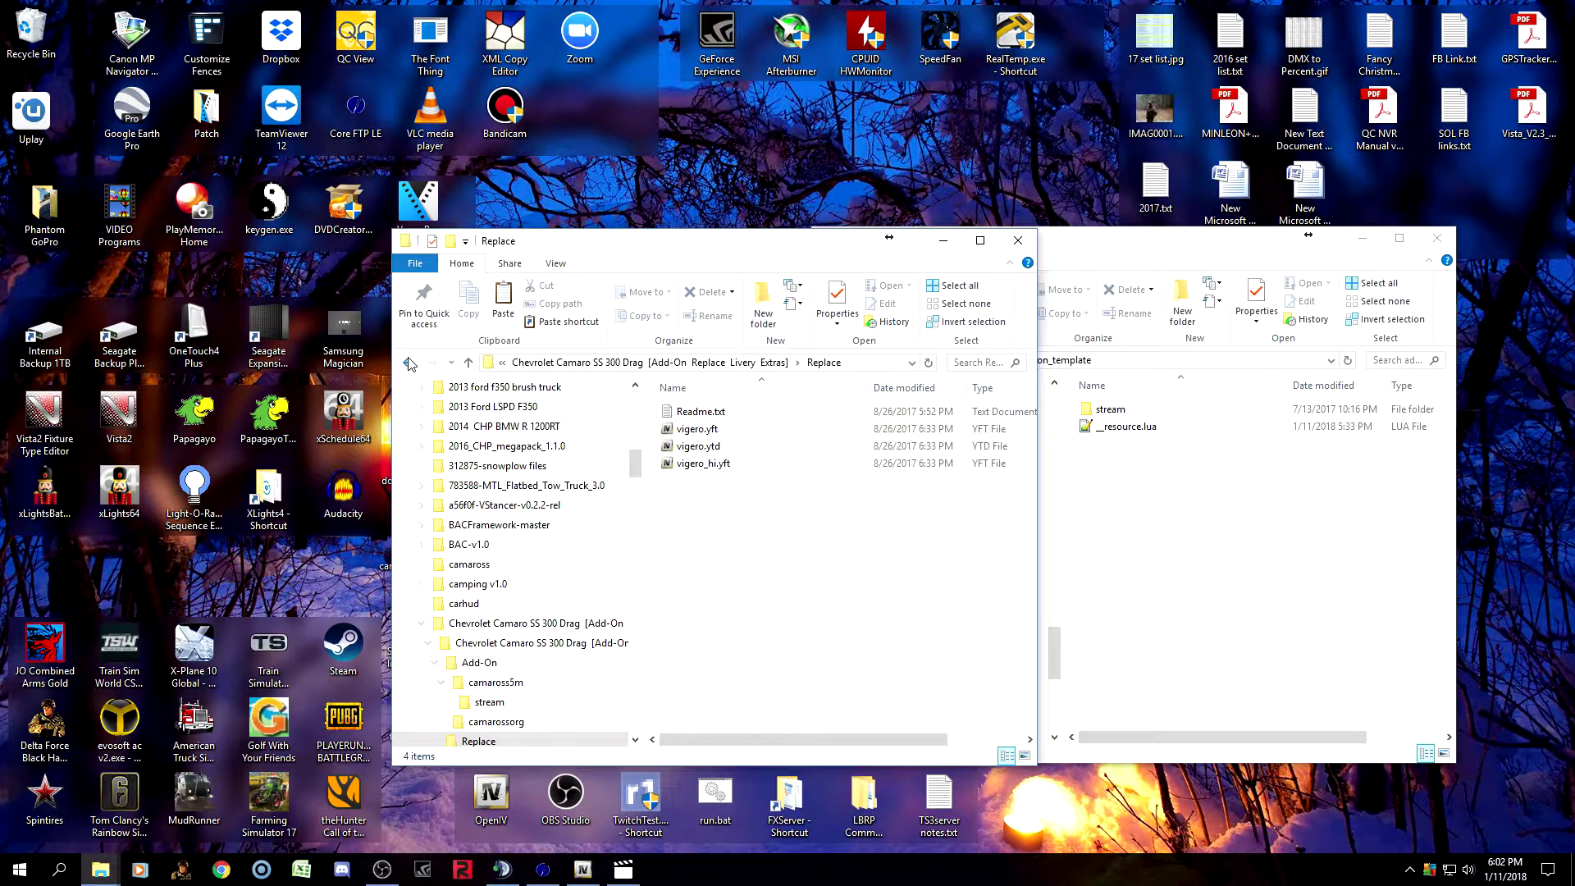
{"action": "left_click", "coordinate": [475, 367]}
{"action": "left_click", "coordinate": [715, 416]}
{"action": "double_click", "coordinate": [716, 417]}
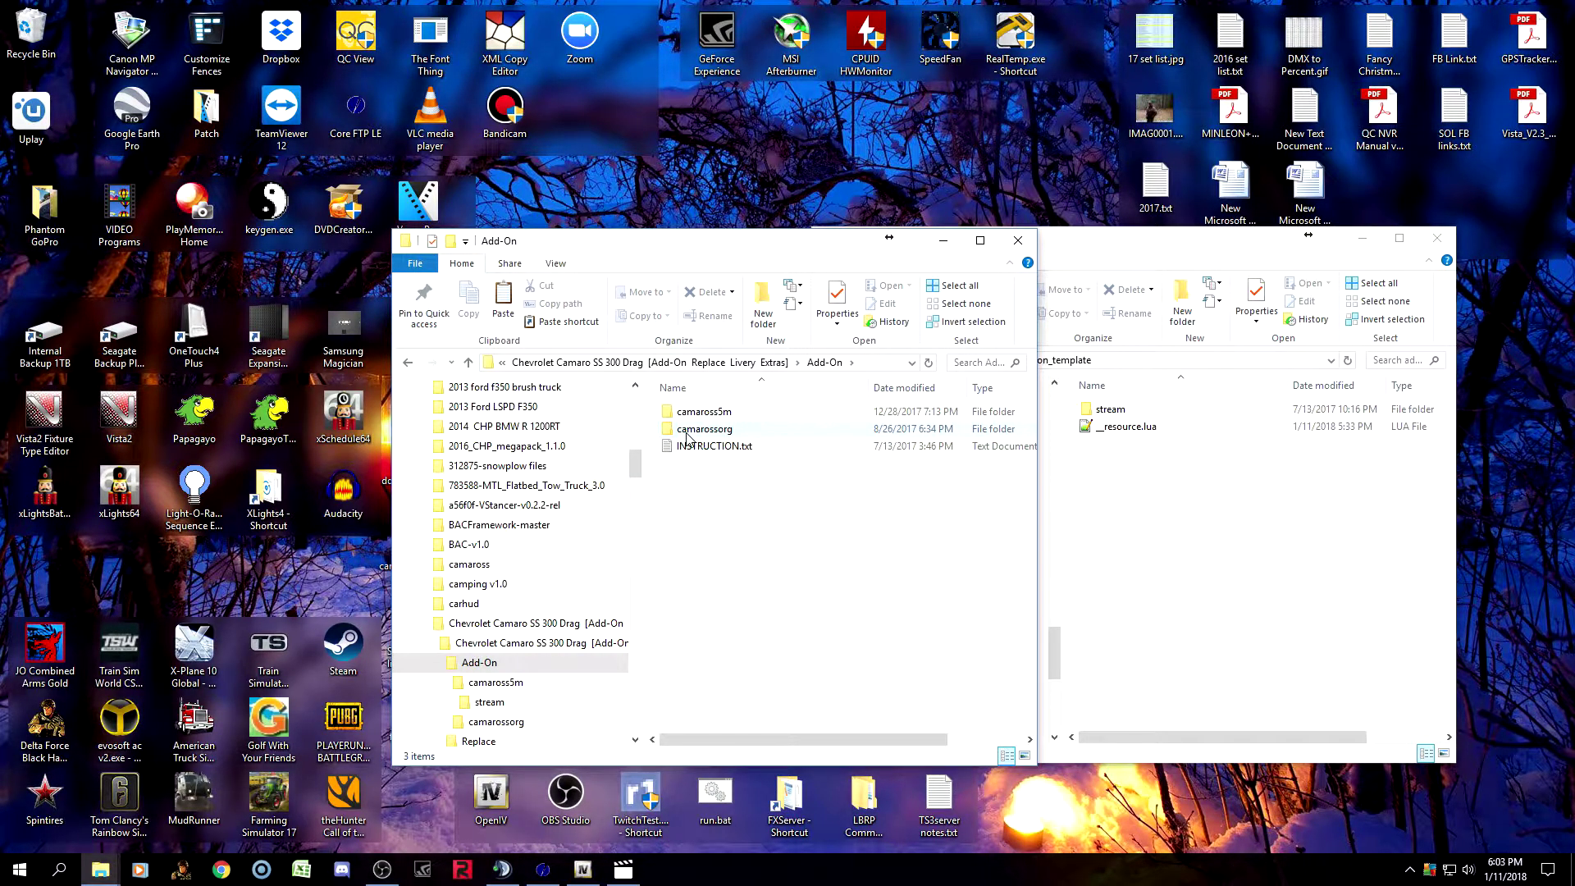
{"action": "mouse_move", "coordinate": [712, 436]}
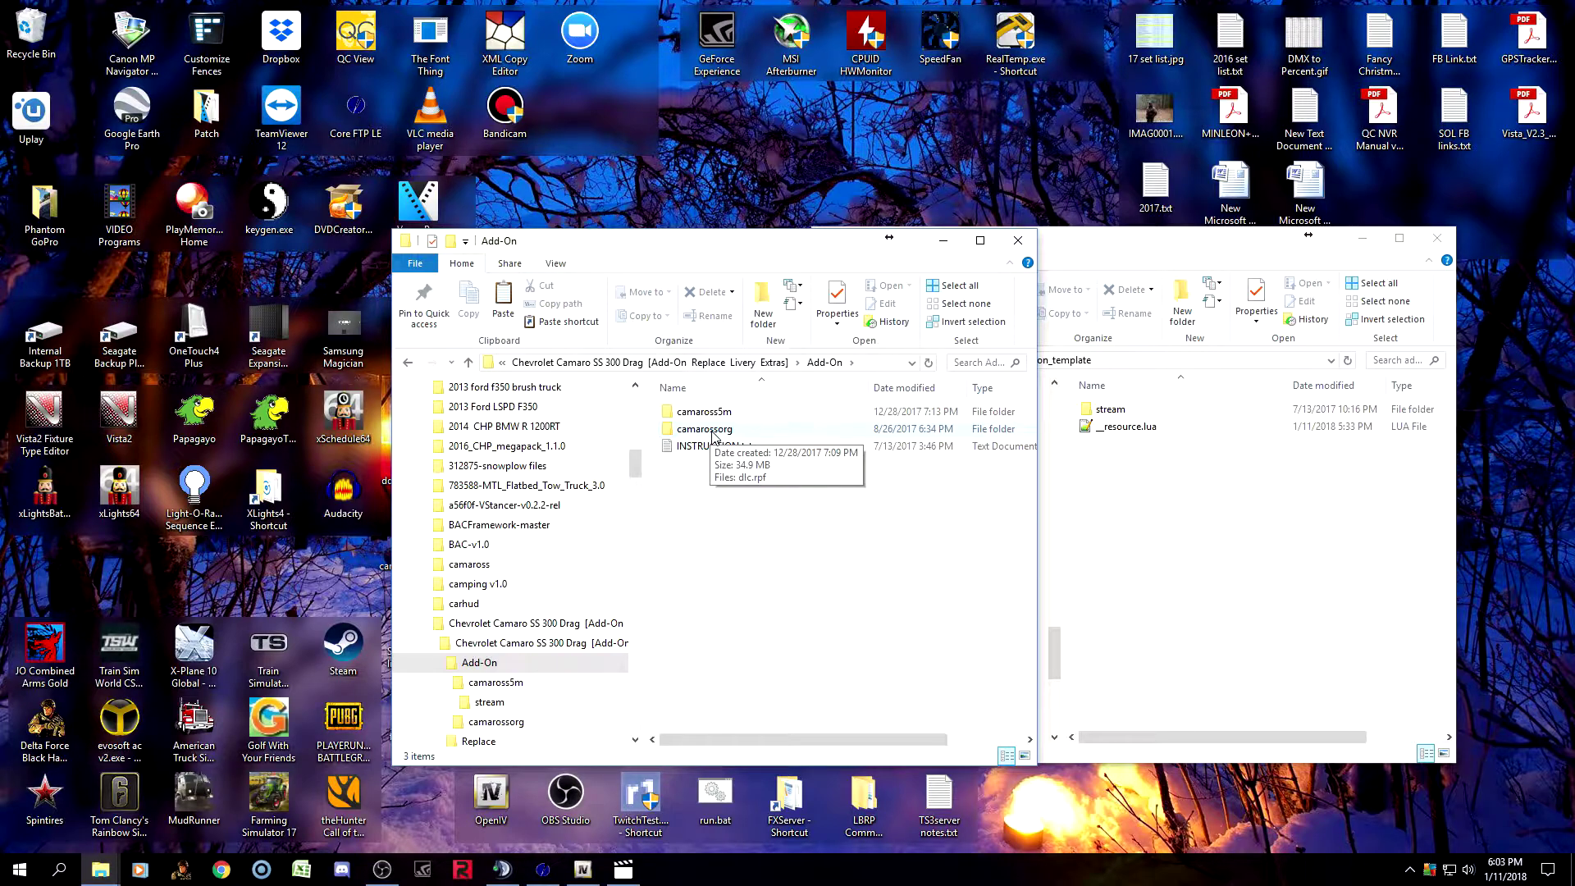
{"action": "double_click", "coordinate": [706, 429]}
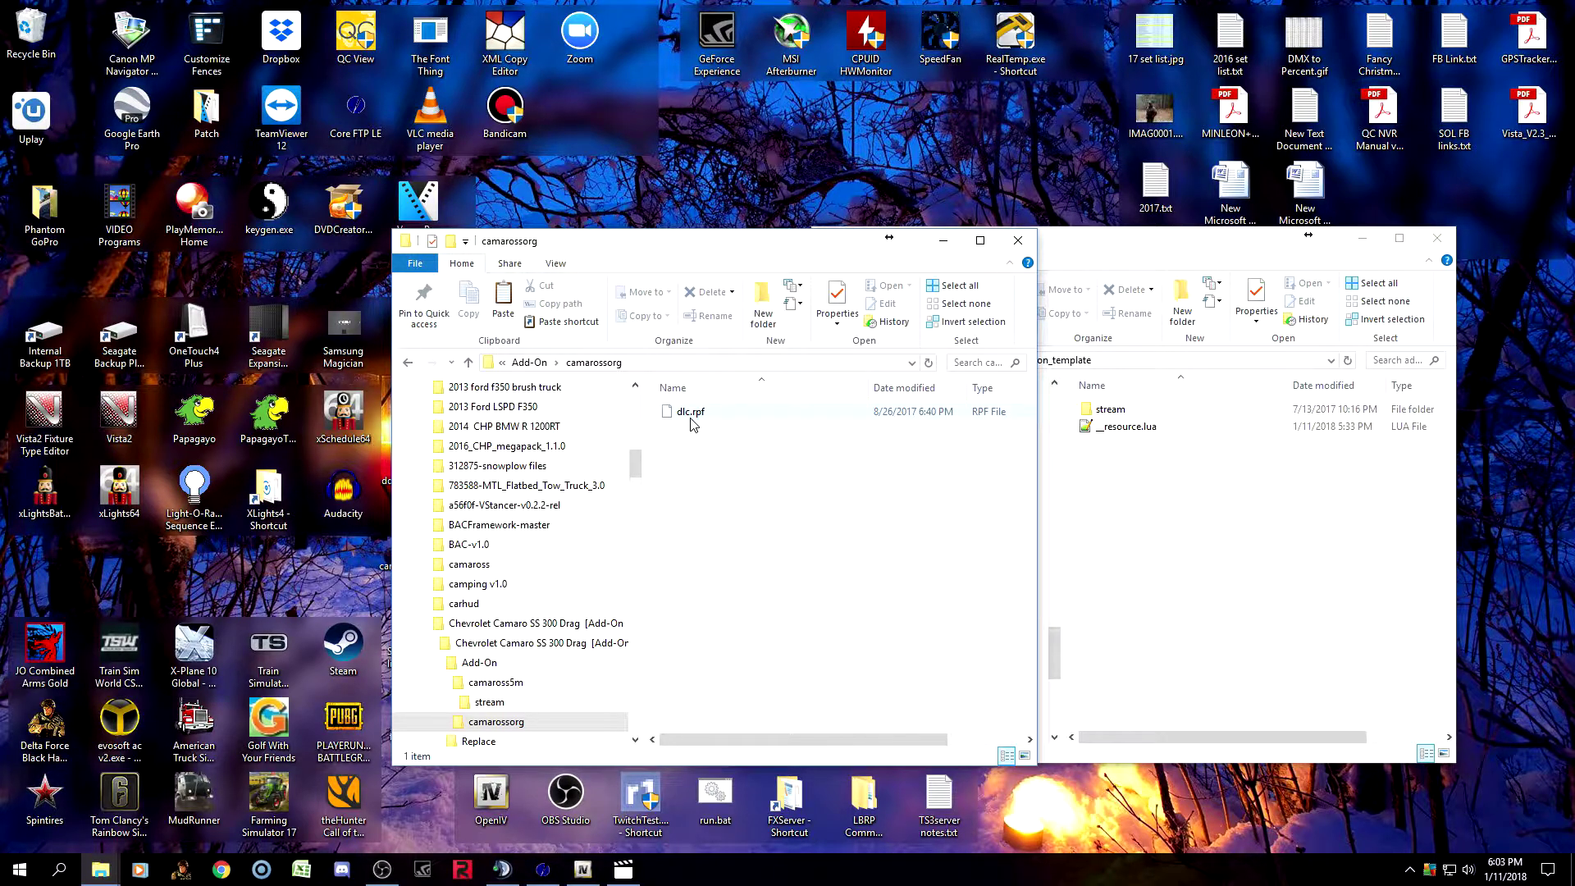
Expand mods > update > x64 > dlcpacks in OpenIV, keeping the camarossorg Explorer window beside it.
{"action": "left_click_drag", "start_coordinate": [711, 247], "coordinate": [824, 247]}
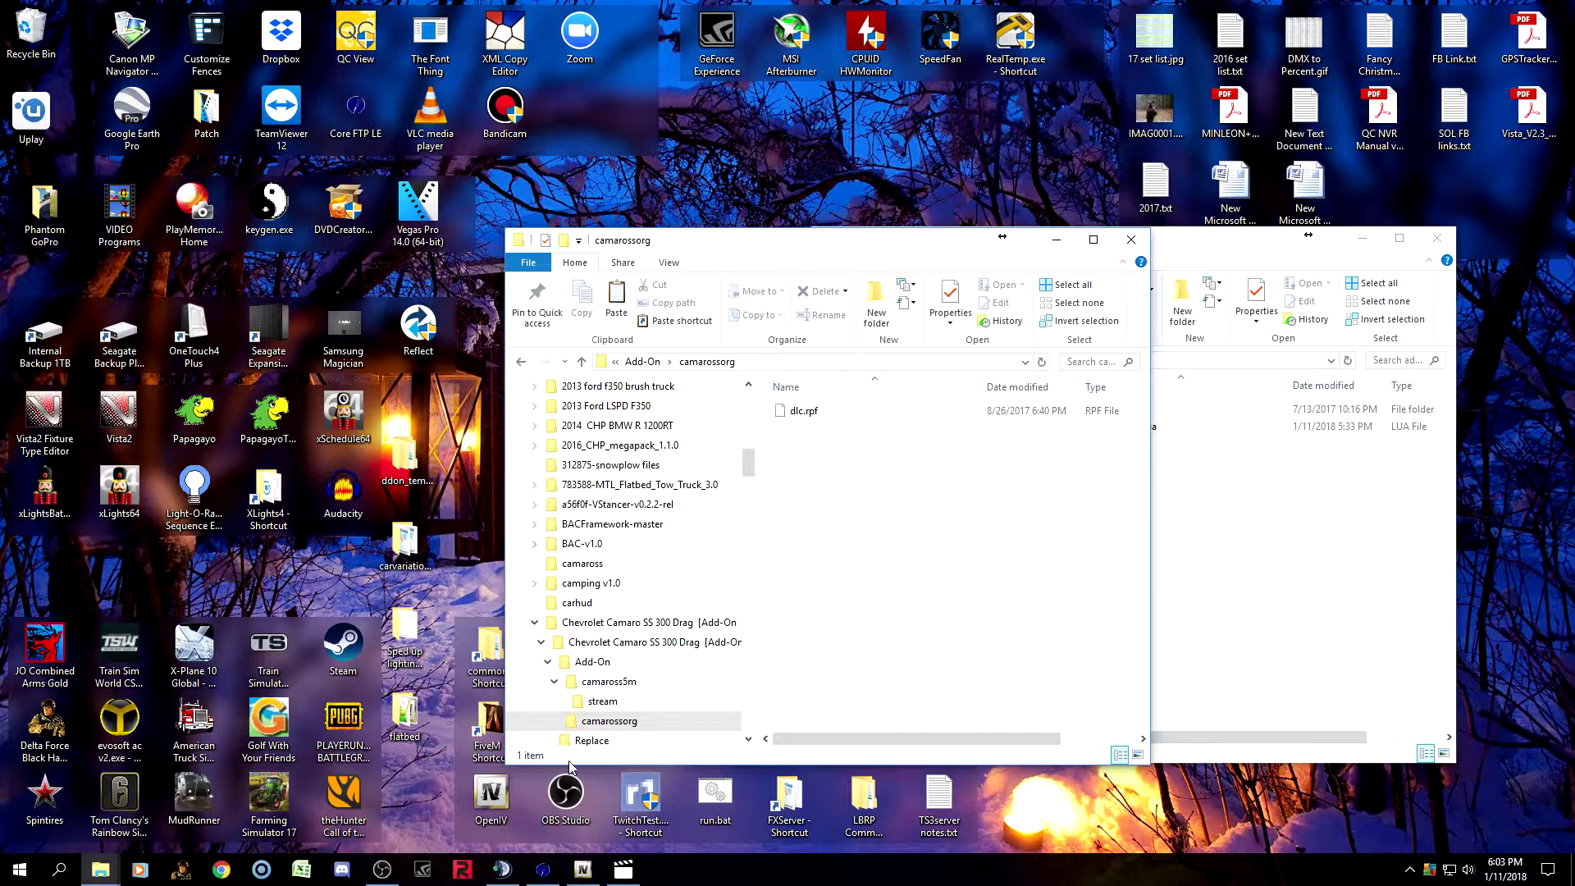
{"action": "left_click", "coordinate": [583, 870]}
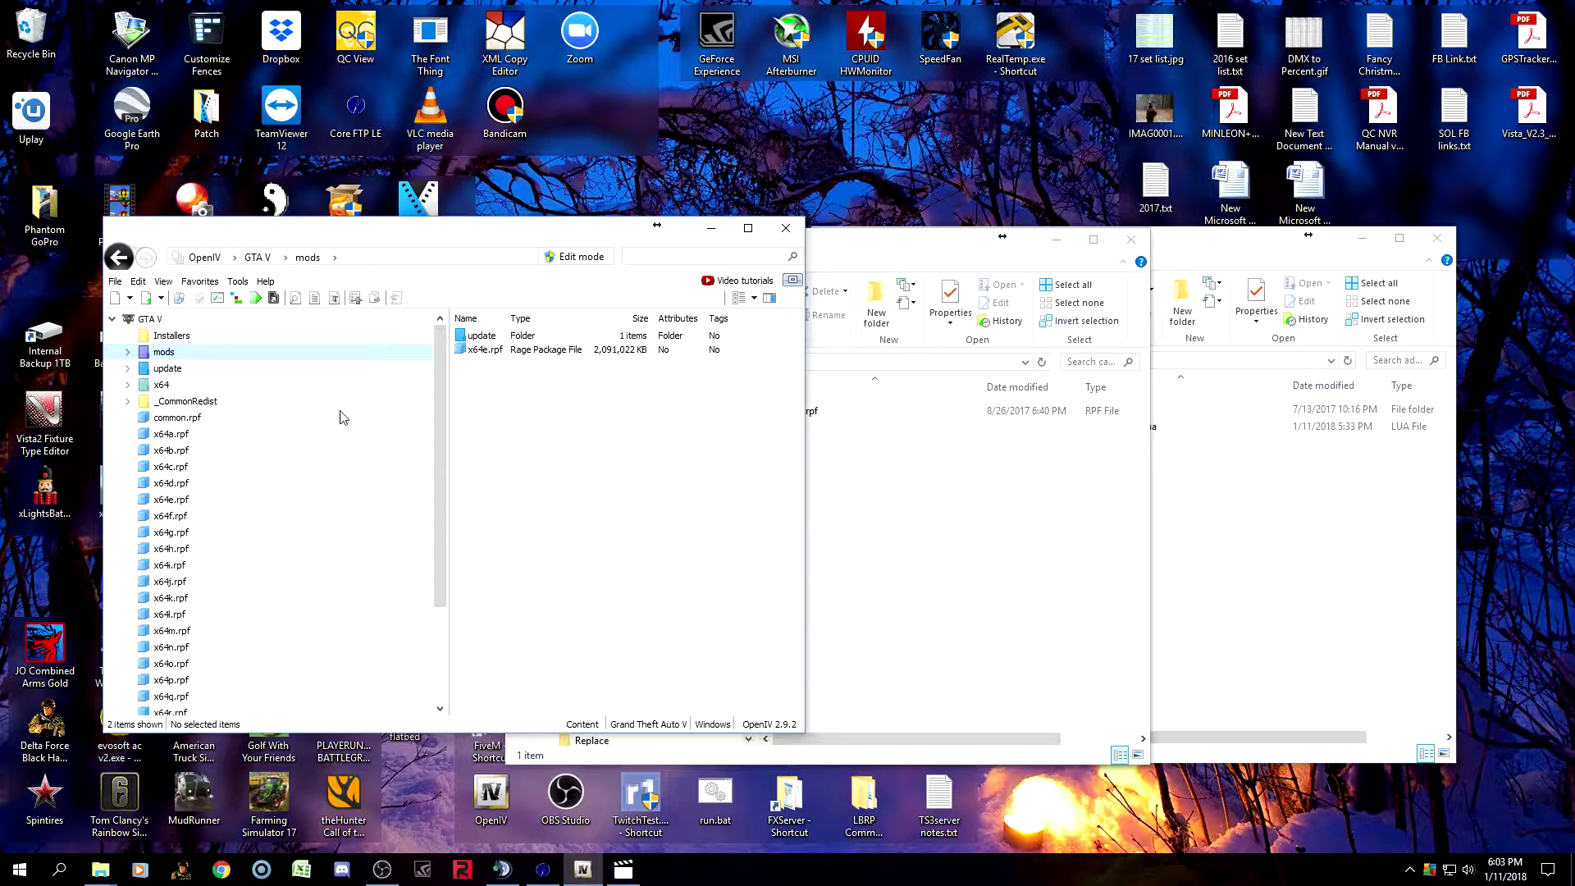
{"action": "double_click", "coordinate": [166, 353]}
{"action": "left_click", "coordinate": [183, 371]}
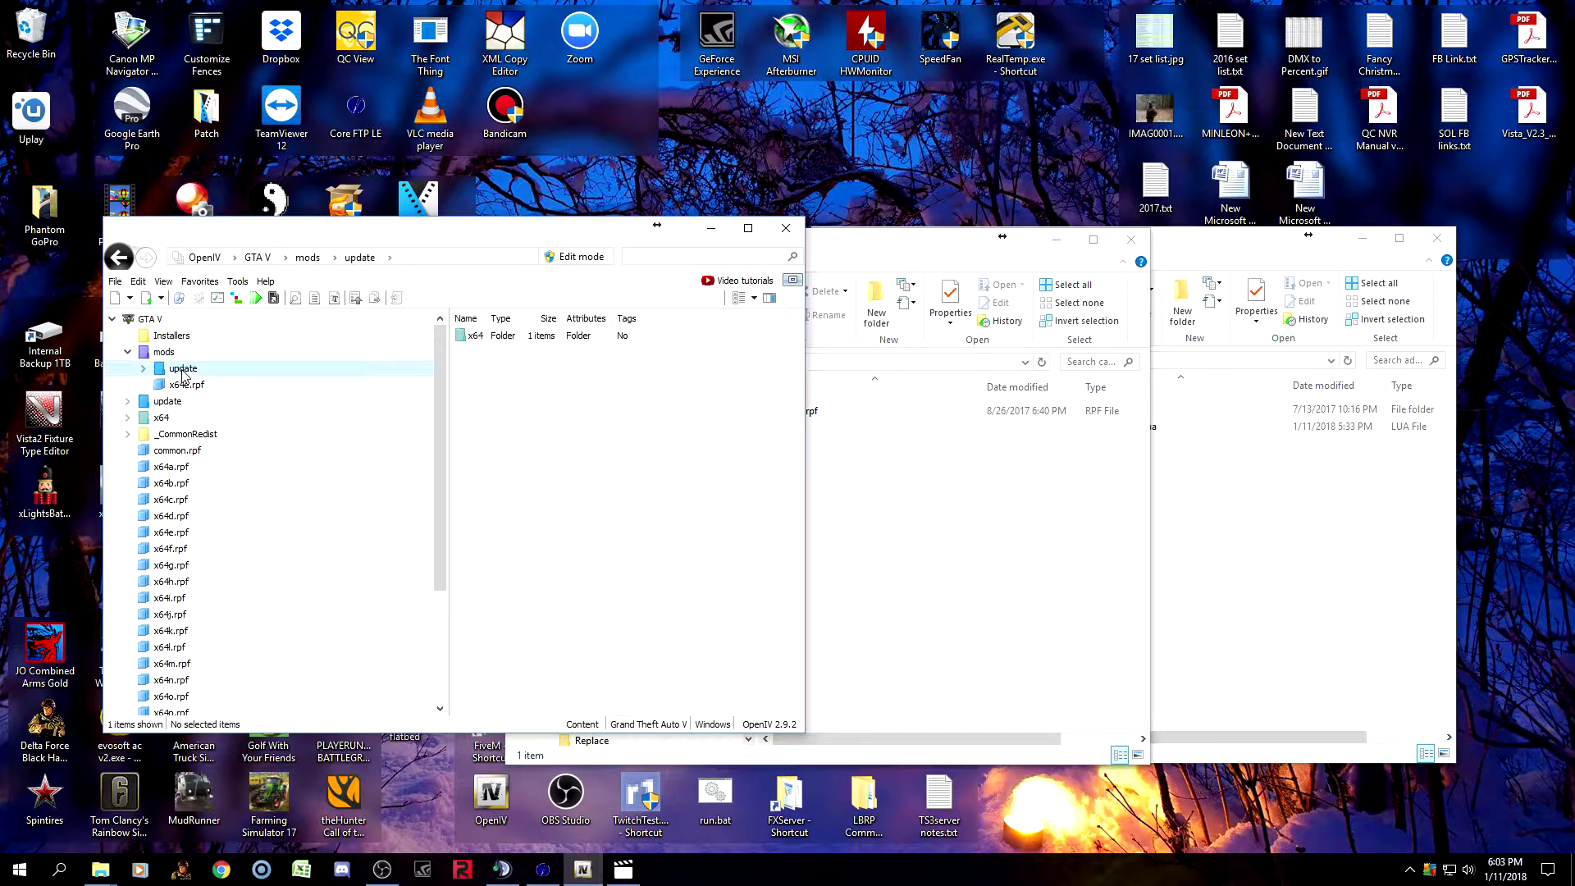
{"action": "double_click", "coordinate": [183, 371]}
{"action": "double_click", "coordinate": [192, 384]}
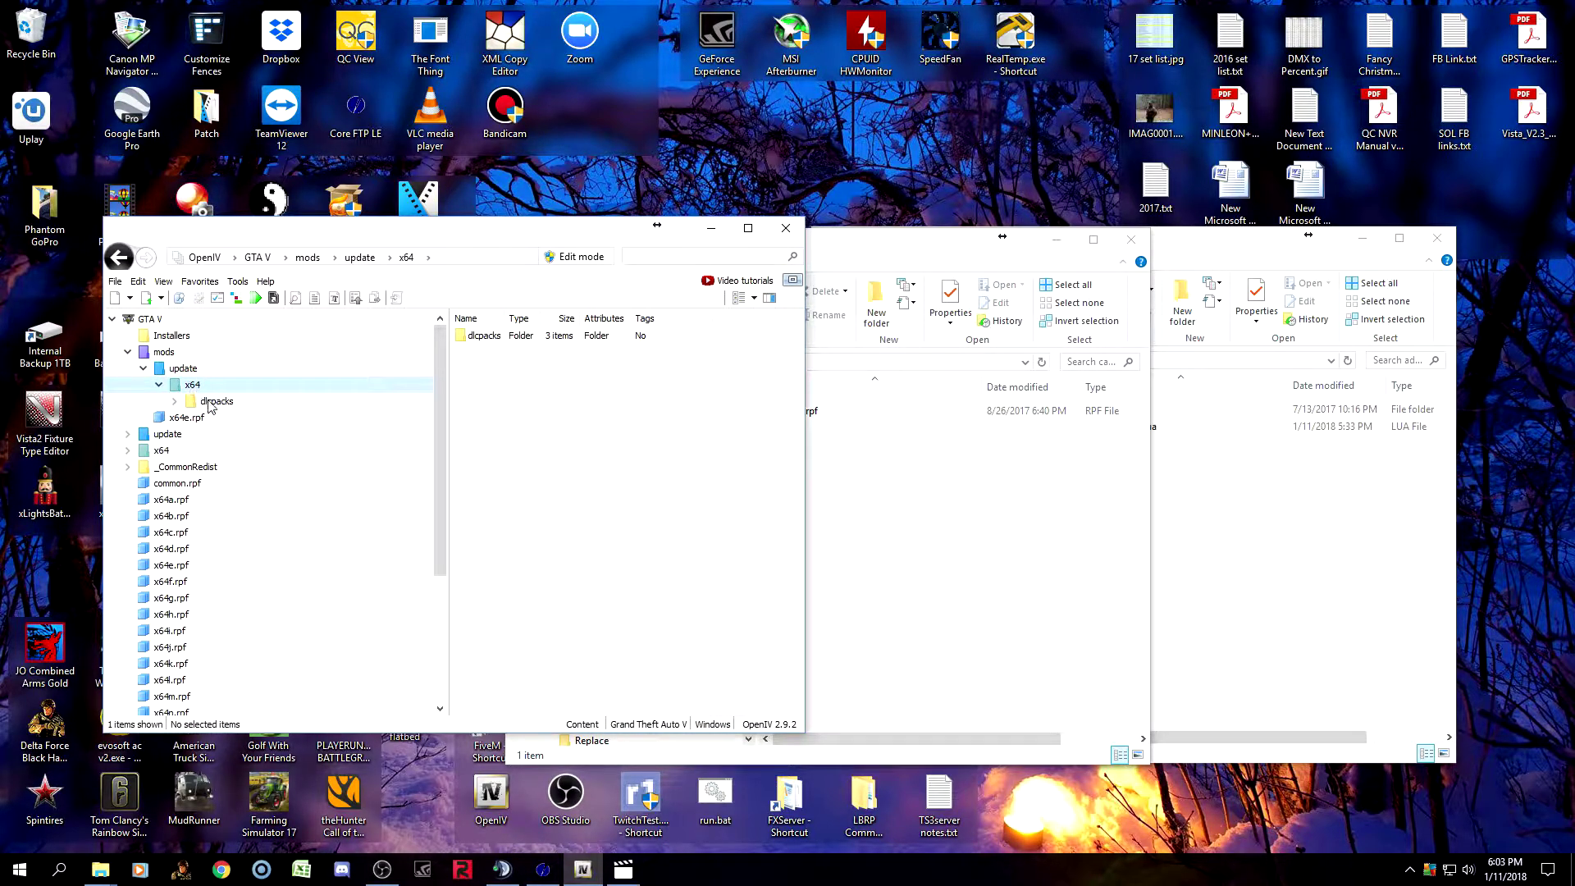
{"action": "double_click", "coordinate": [210, 403]}
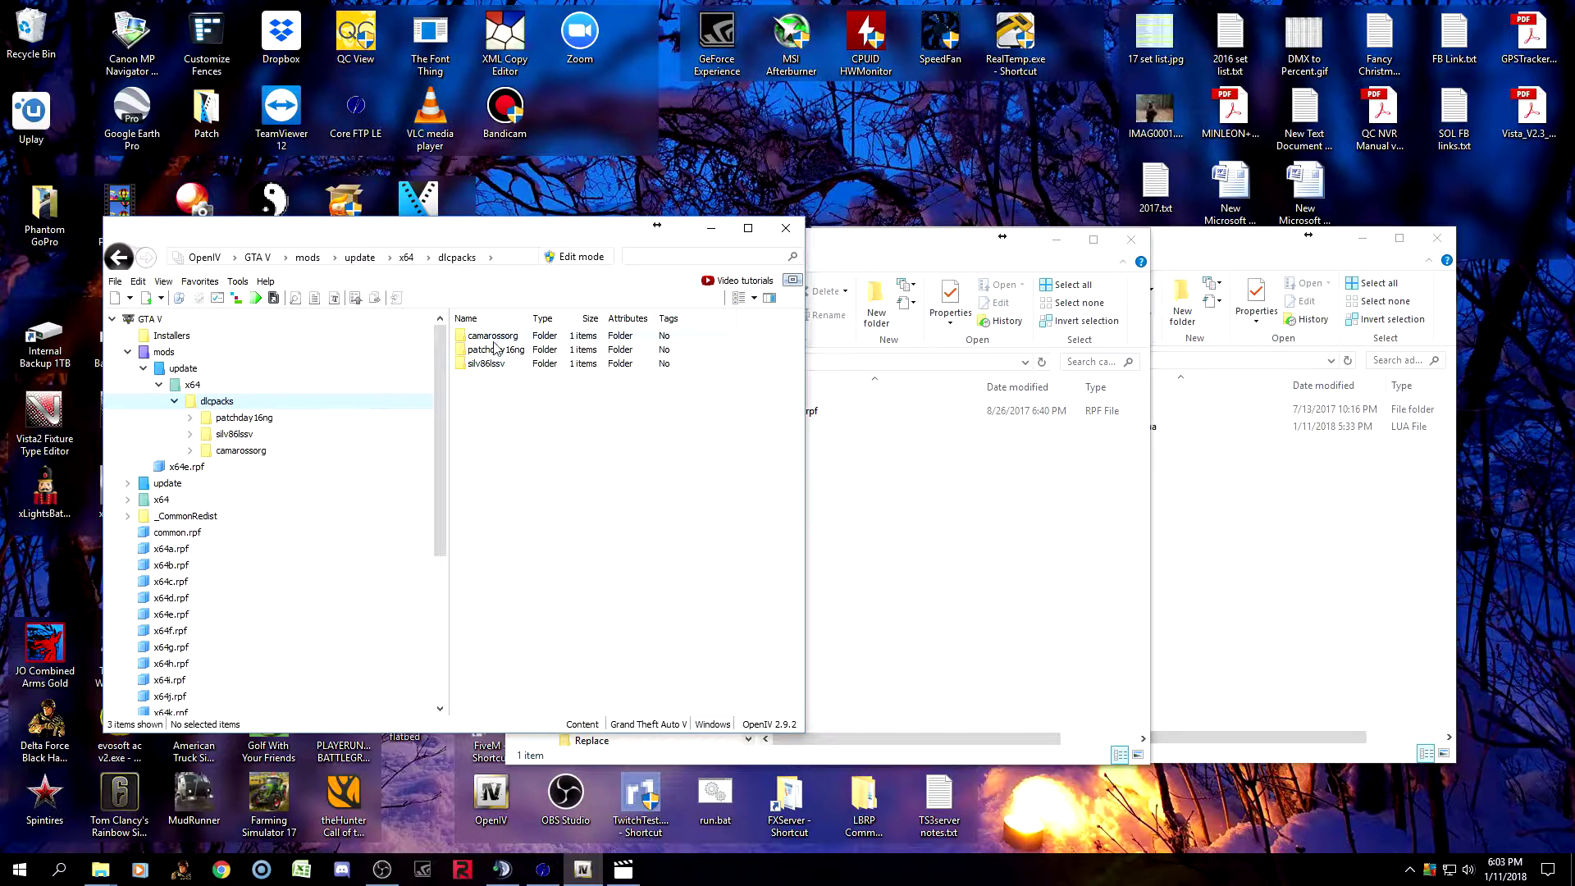
{"action": "left_click", "coordinate": [895, 510]}
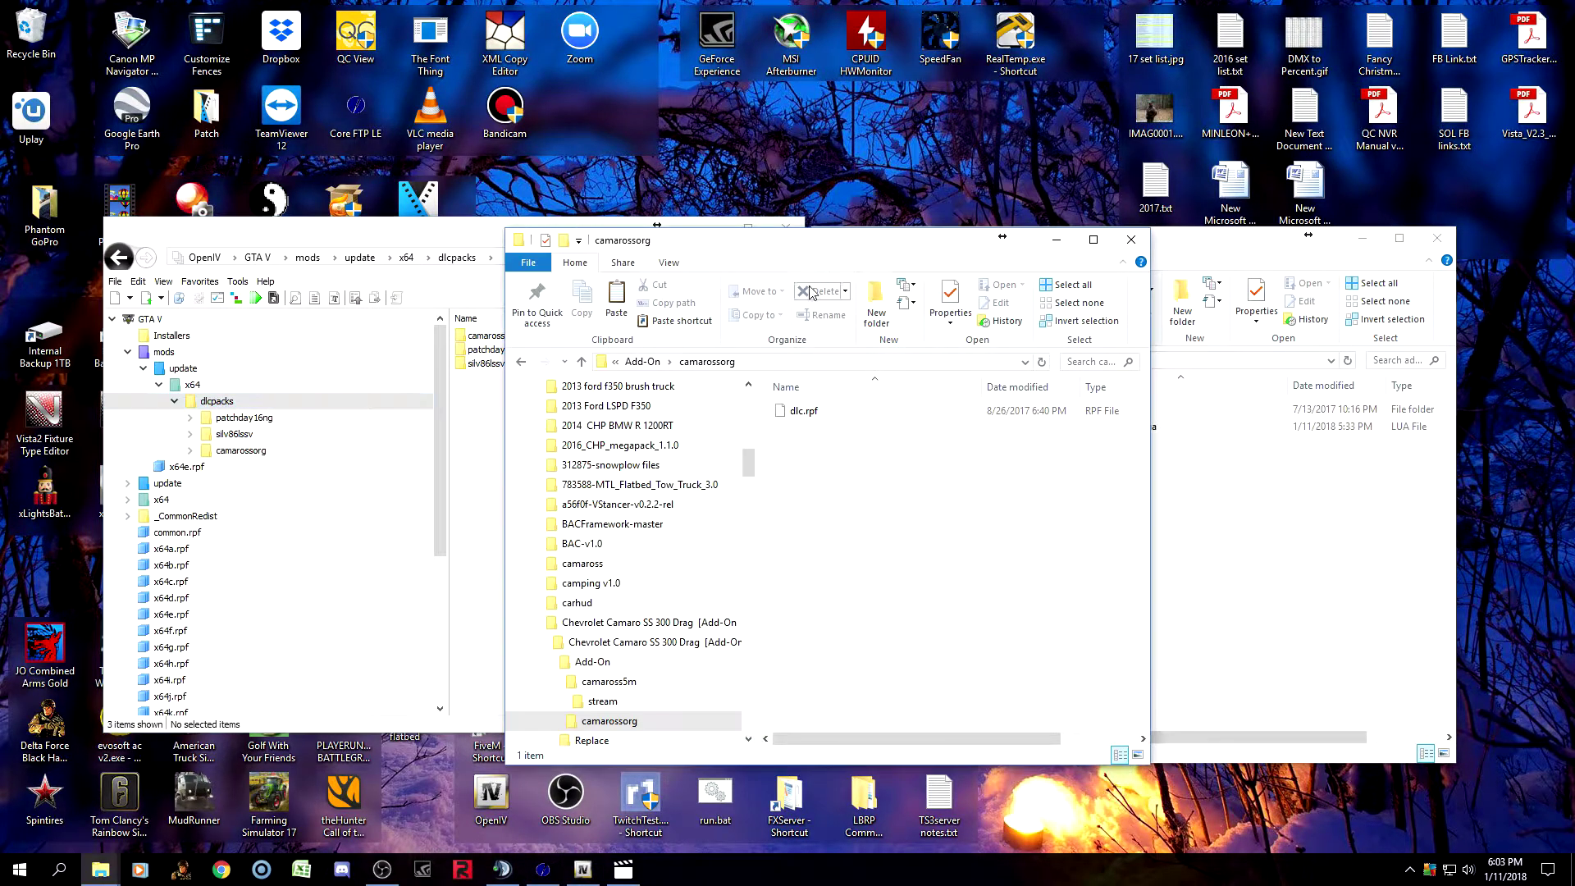
{"action": "left_click_drag", "start_coordinate": [749, 246], "coordinate": [955, 242]}
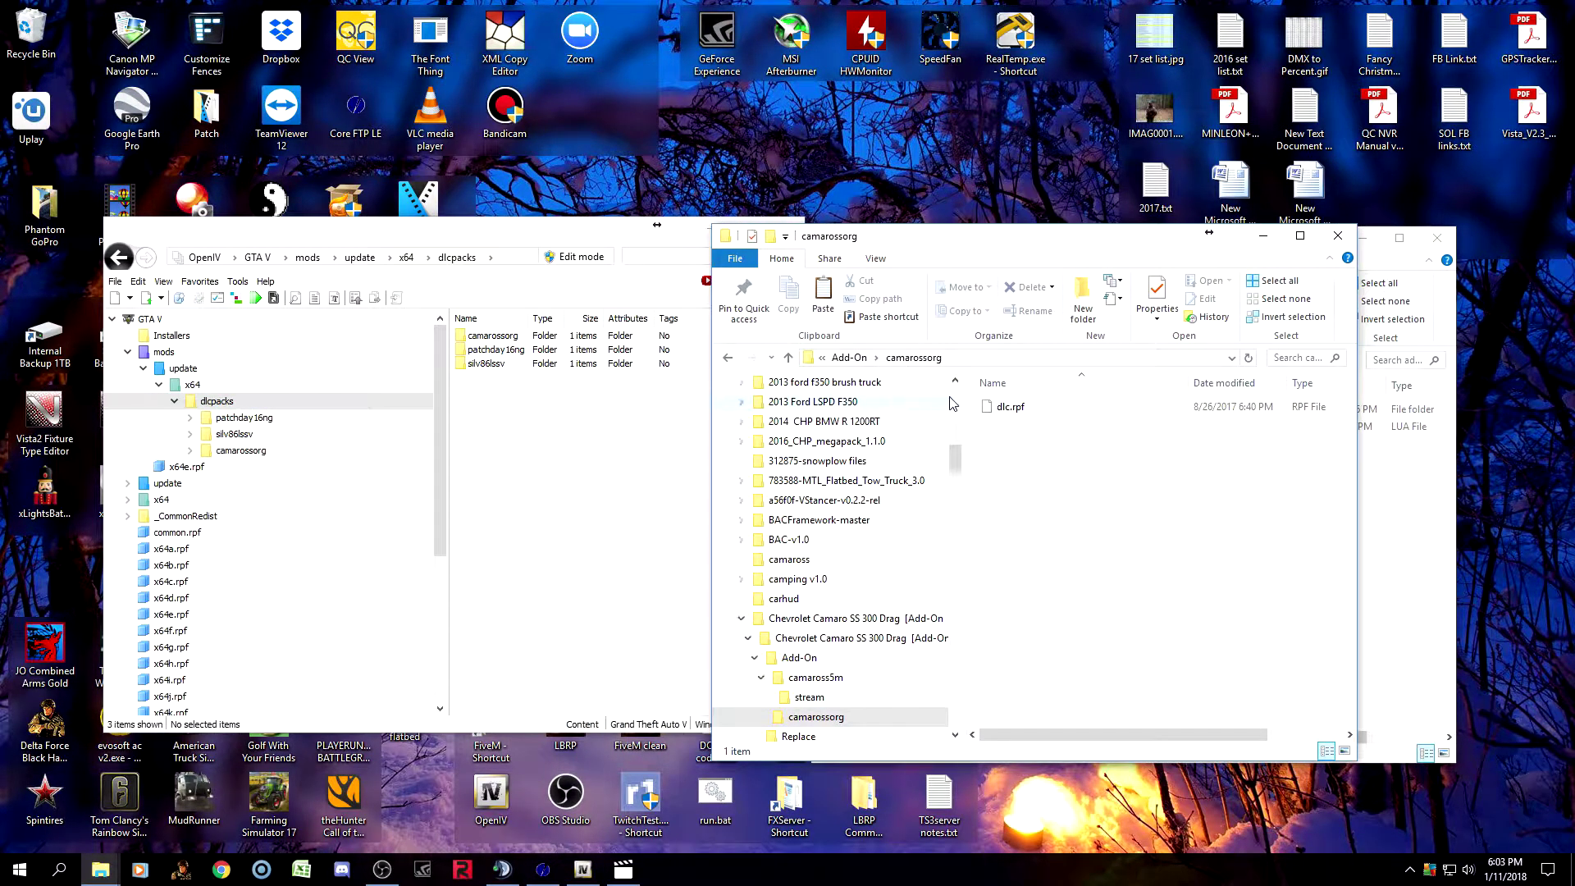
Switch OpenIV into Edit mode and confirm the prompt.
{"action": "left_click", "coordinate": [728, 358]}
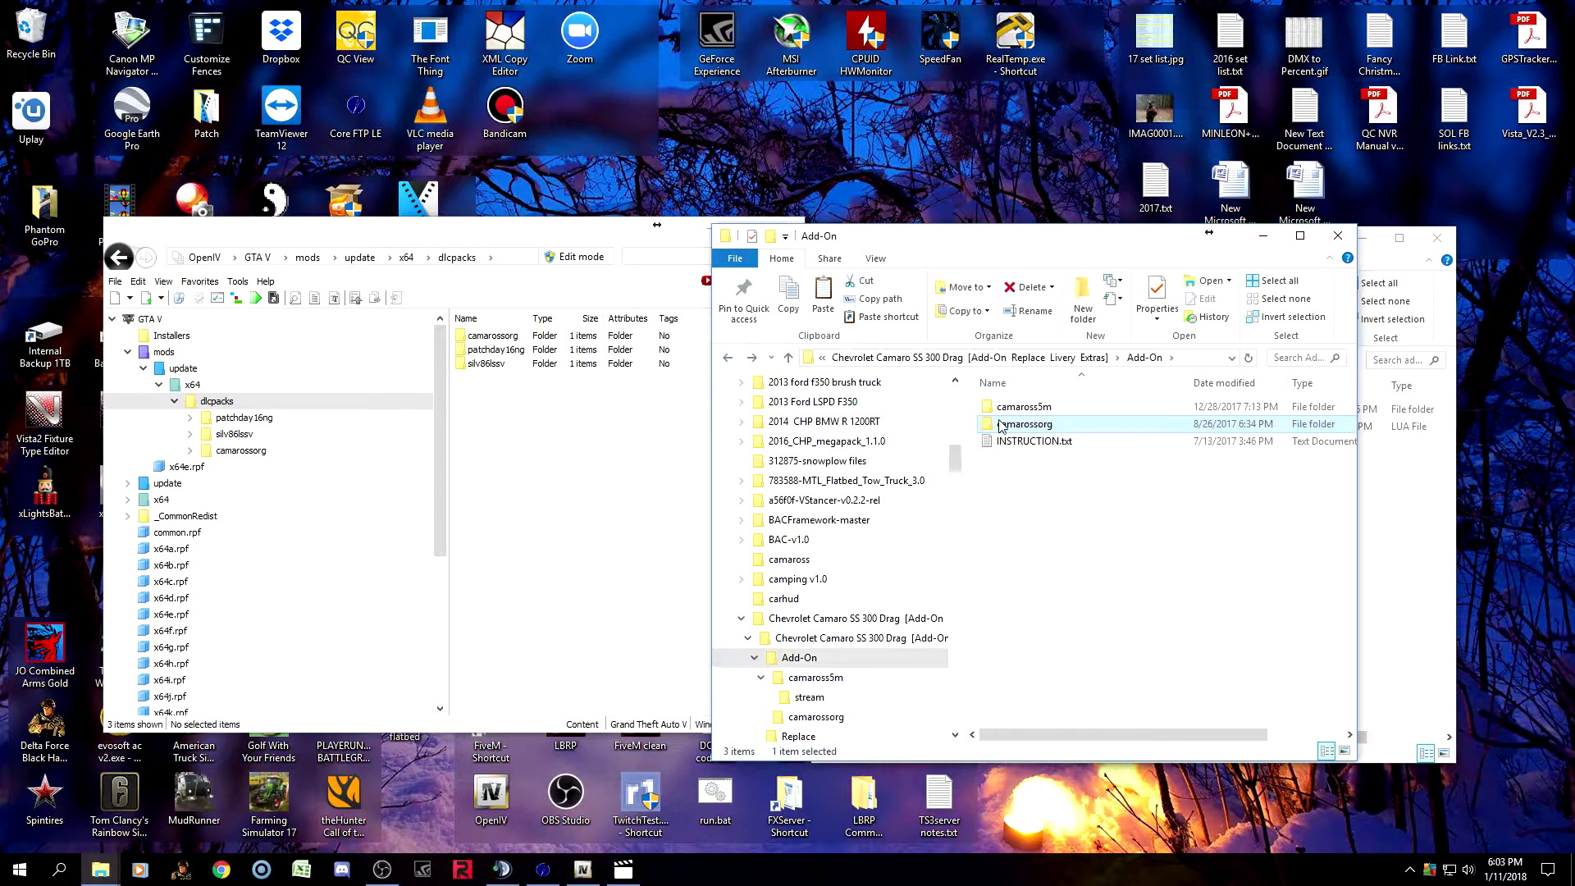
{"action": "right_click", "coordinate": [484, 337]}
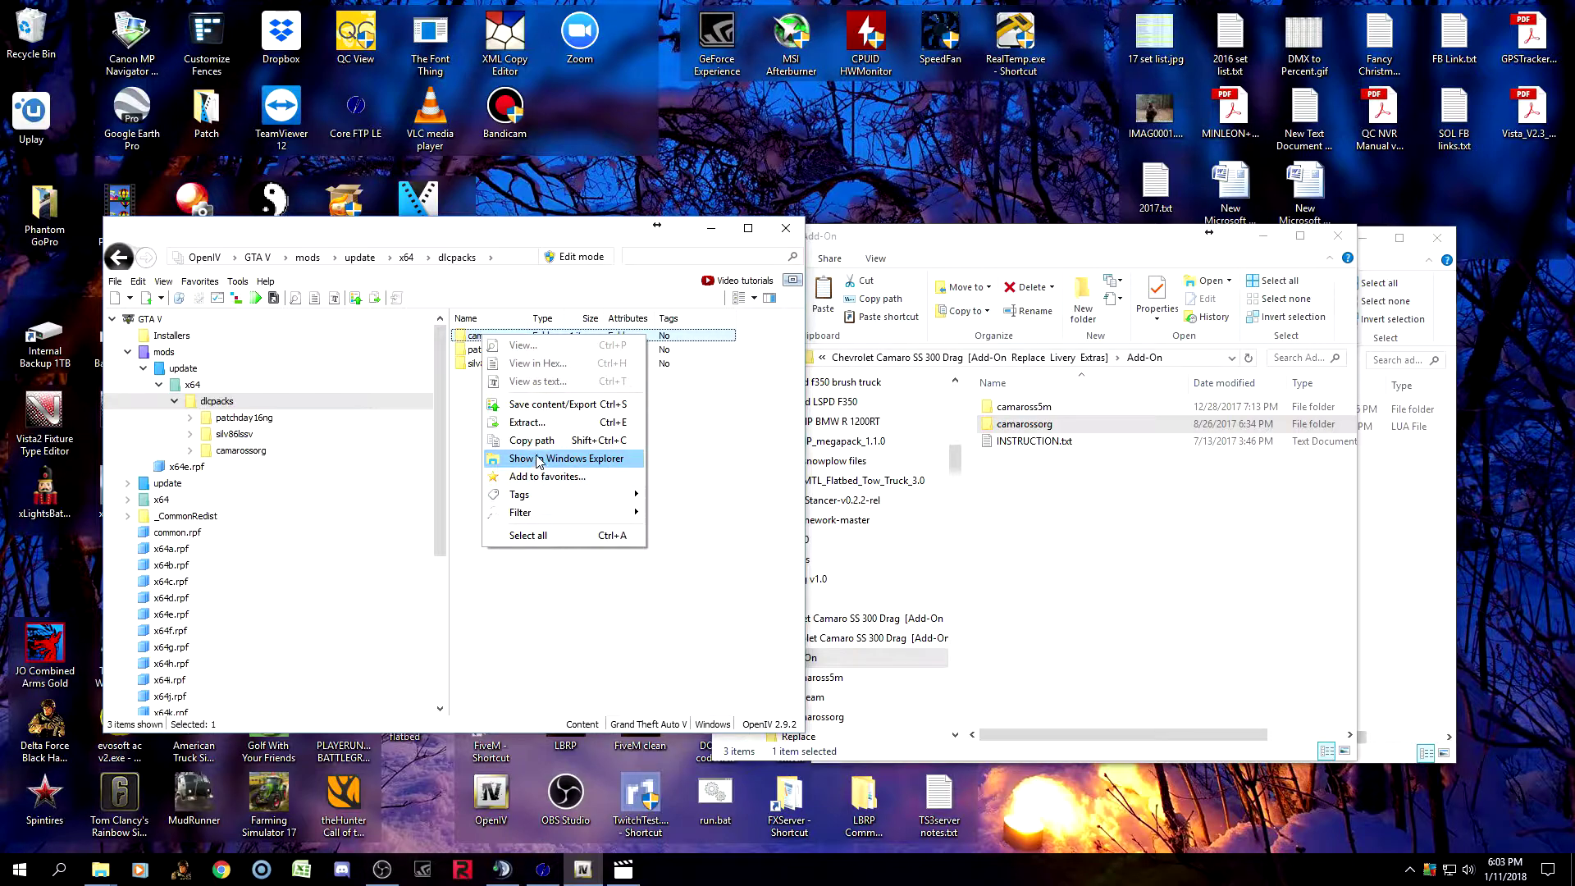
{"action": "left_click", "coordinate": [587, 259]}
{"action": "left_click", "coordinate": [830, 498]}
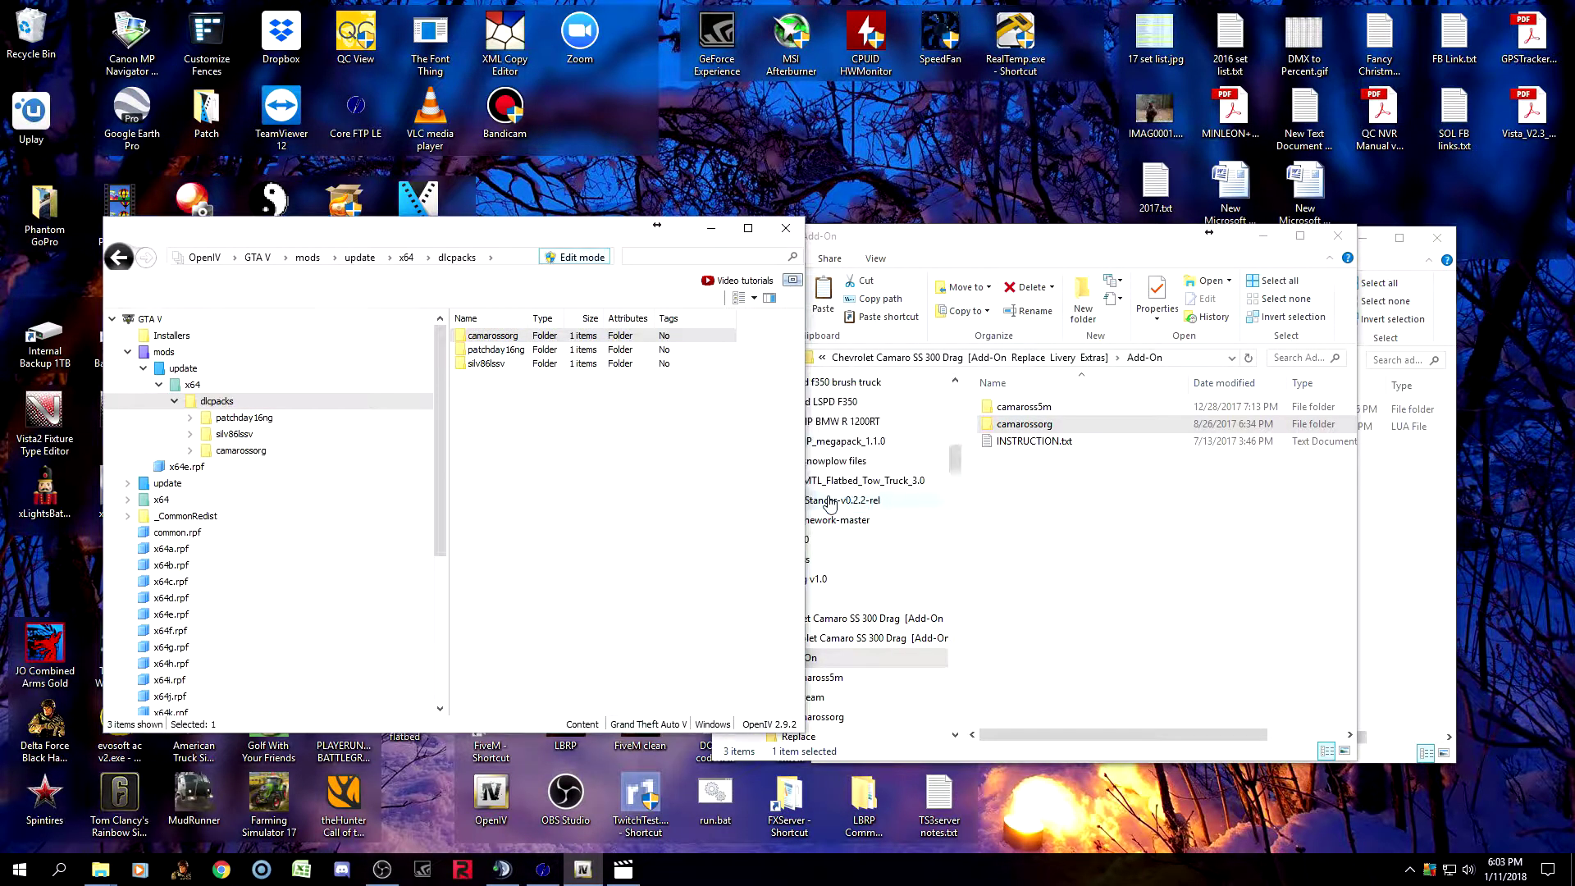
Delete the old camarossorg folder from dlcpacks, leaving patchday16ng and silv86lssv.
{"action": "right_click", "coordinate": [499, 338]}
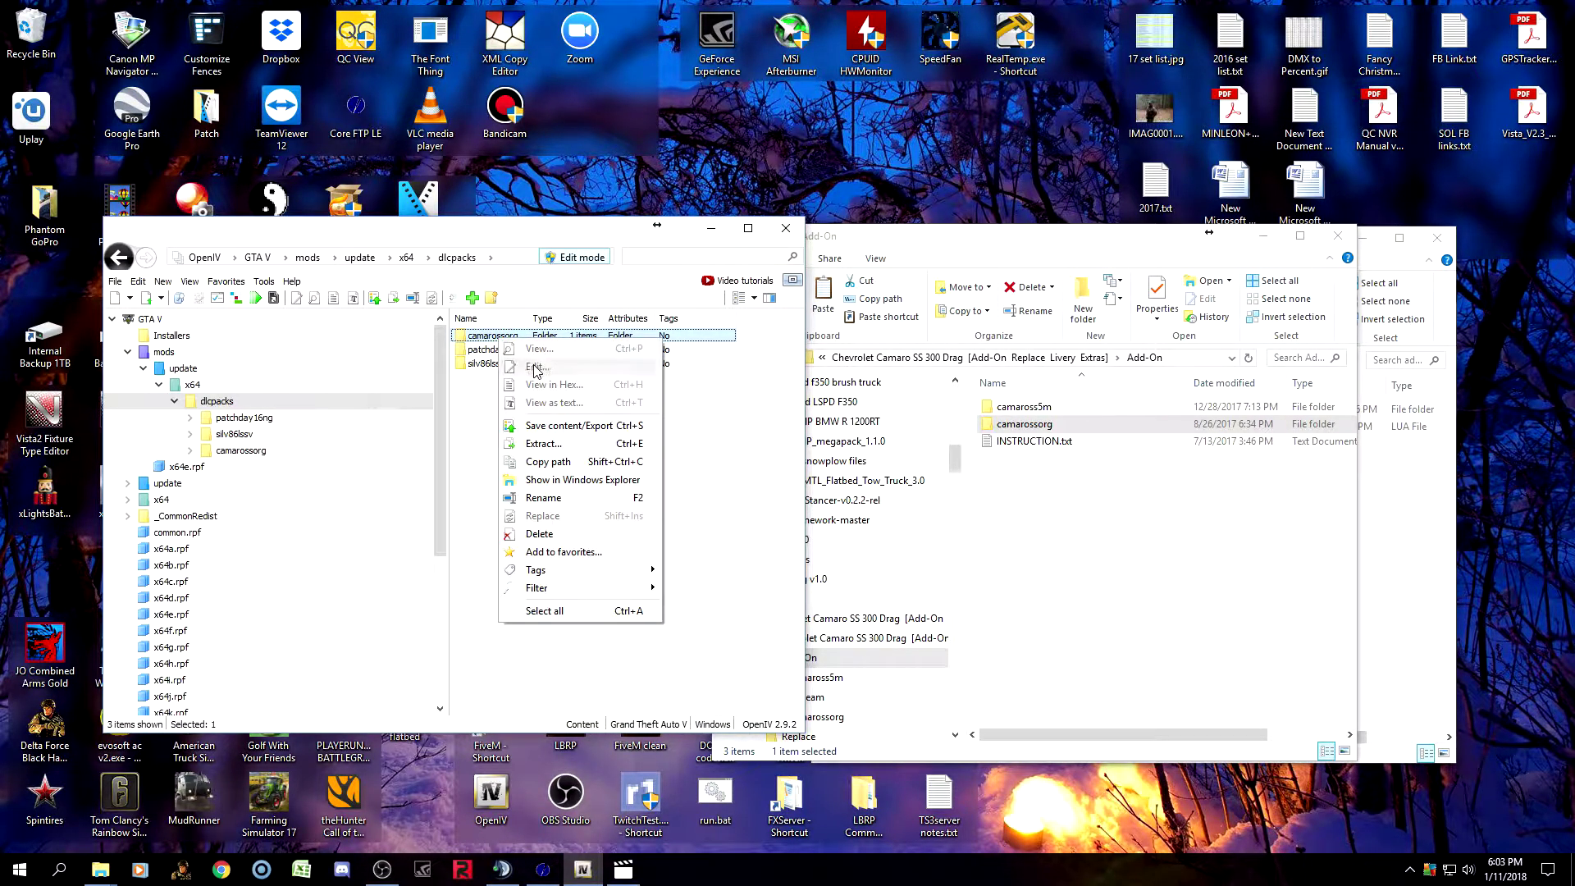
{"action": "left_click", "coordinate": [525, 534]}
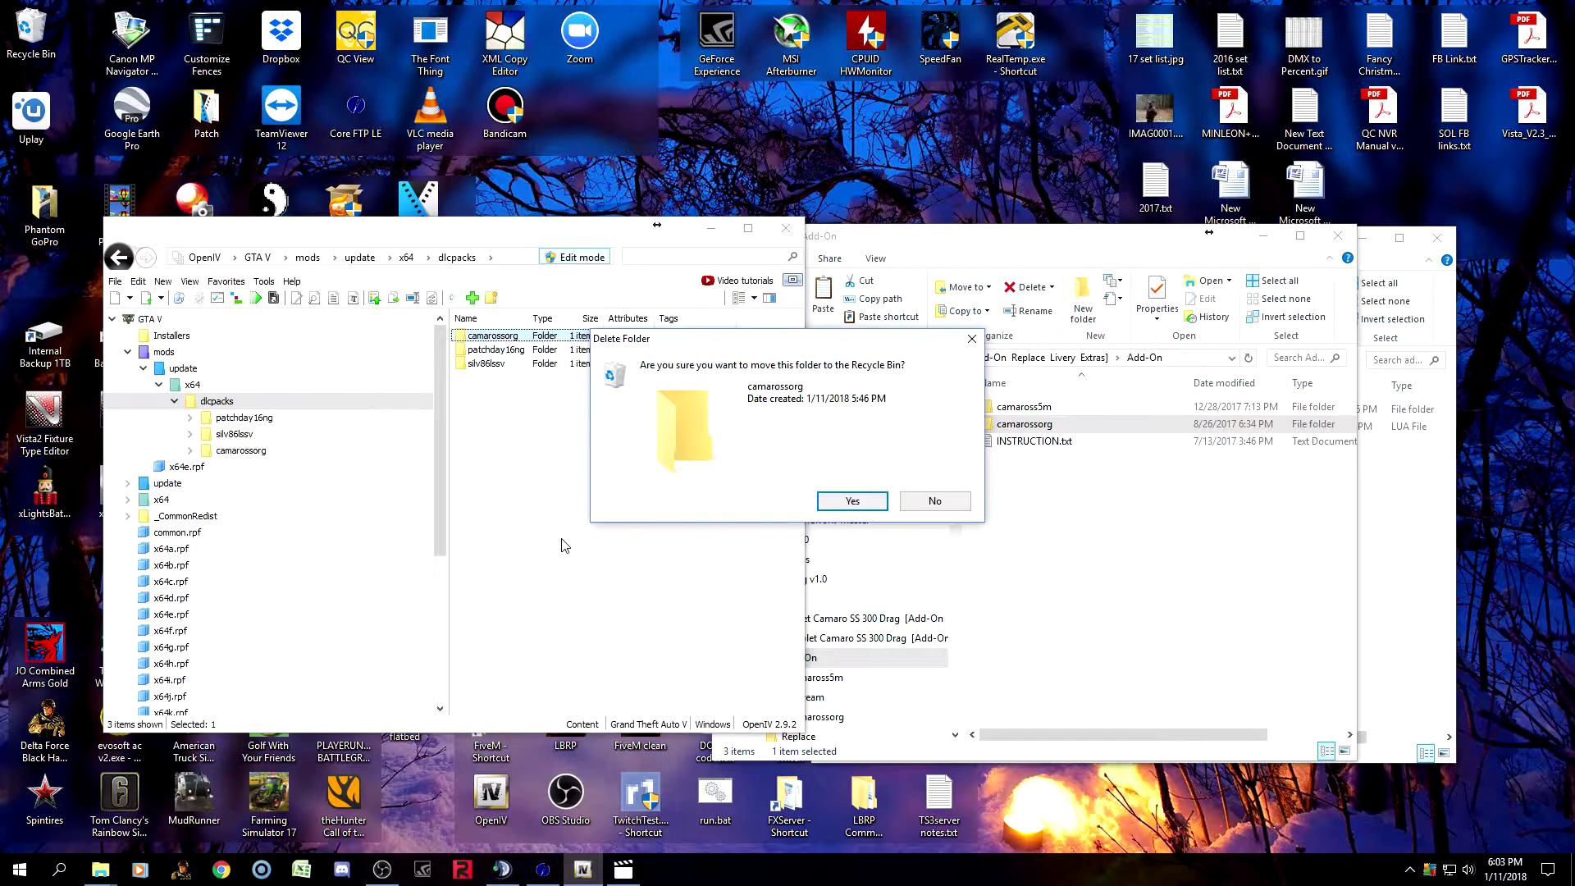
{"action": "left_click", "coordinate": [855, 499]}
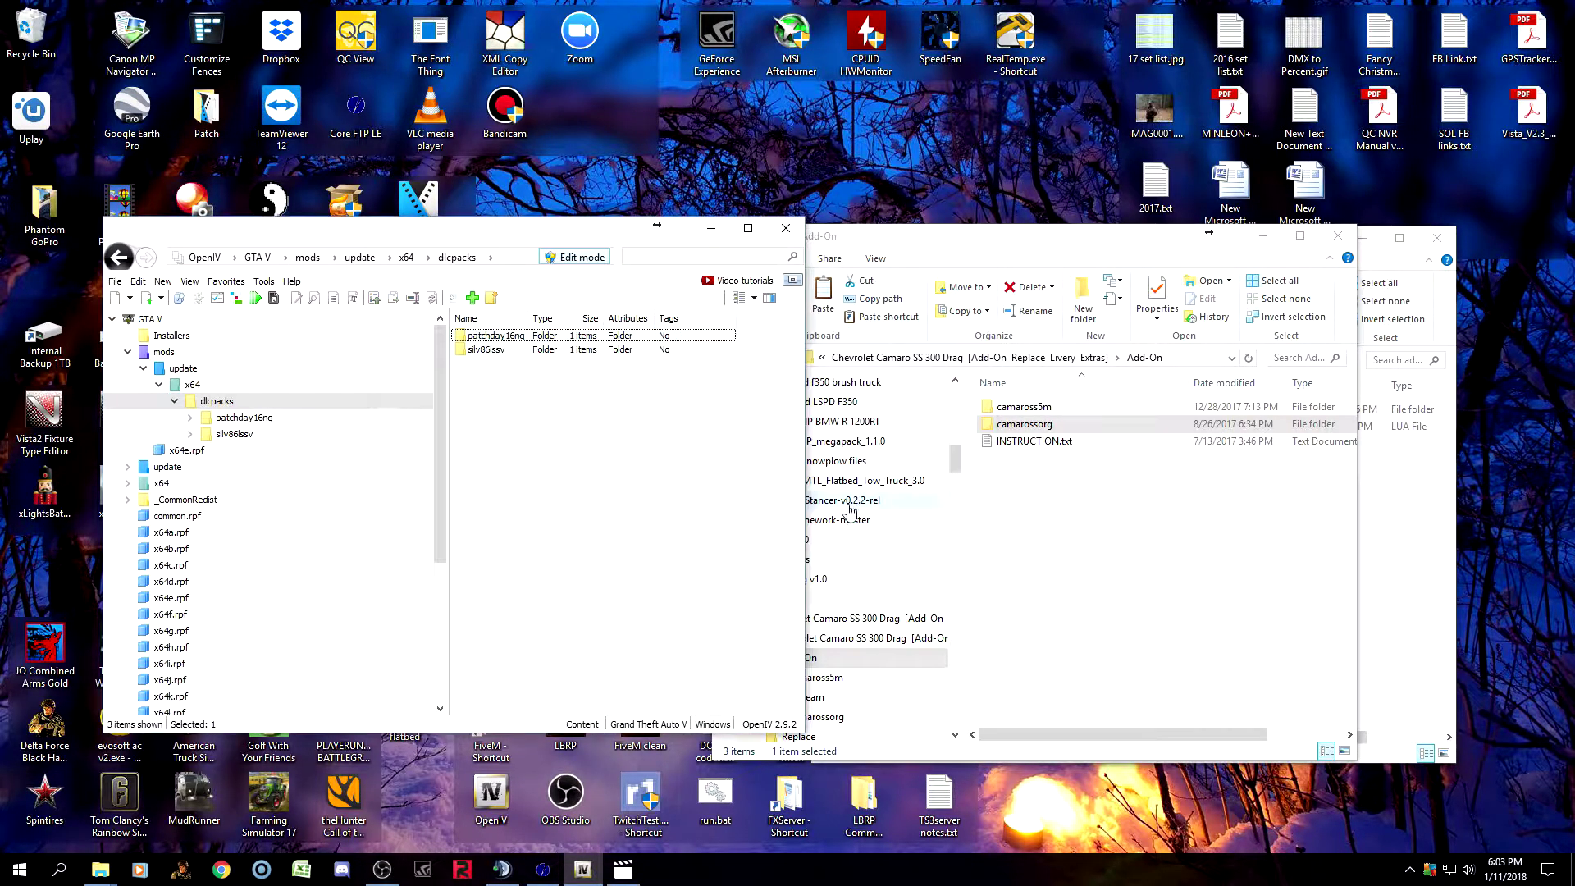
{"action": "left_click", "coordinate": [1005, 521]}
Drag the Add-On camarossorg folder from Explorer into OpenIV's dlcpacks.
{"action": "double_click", "coordinate": [1025, 425]}
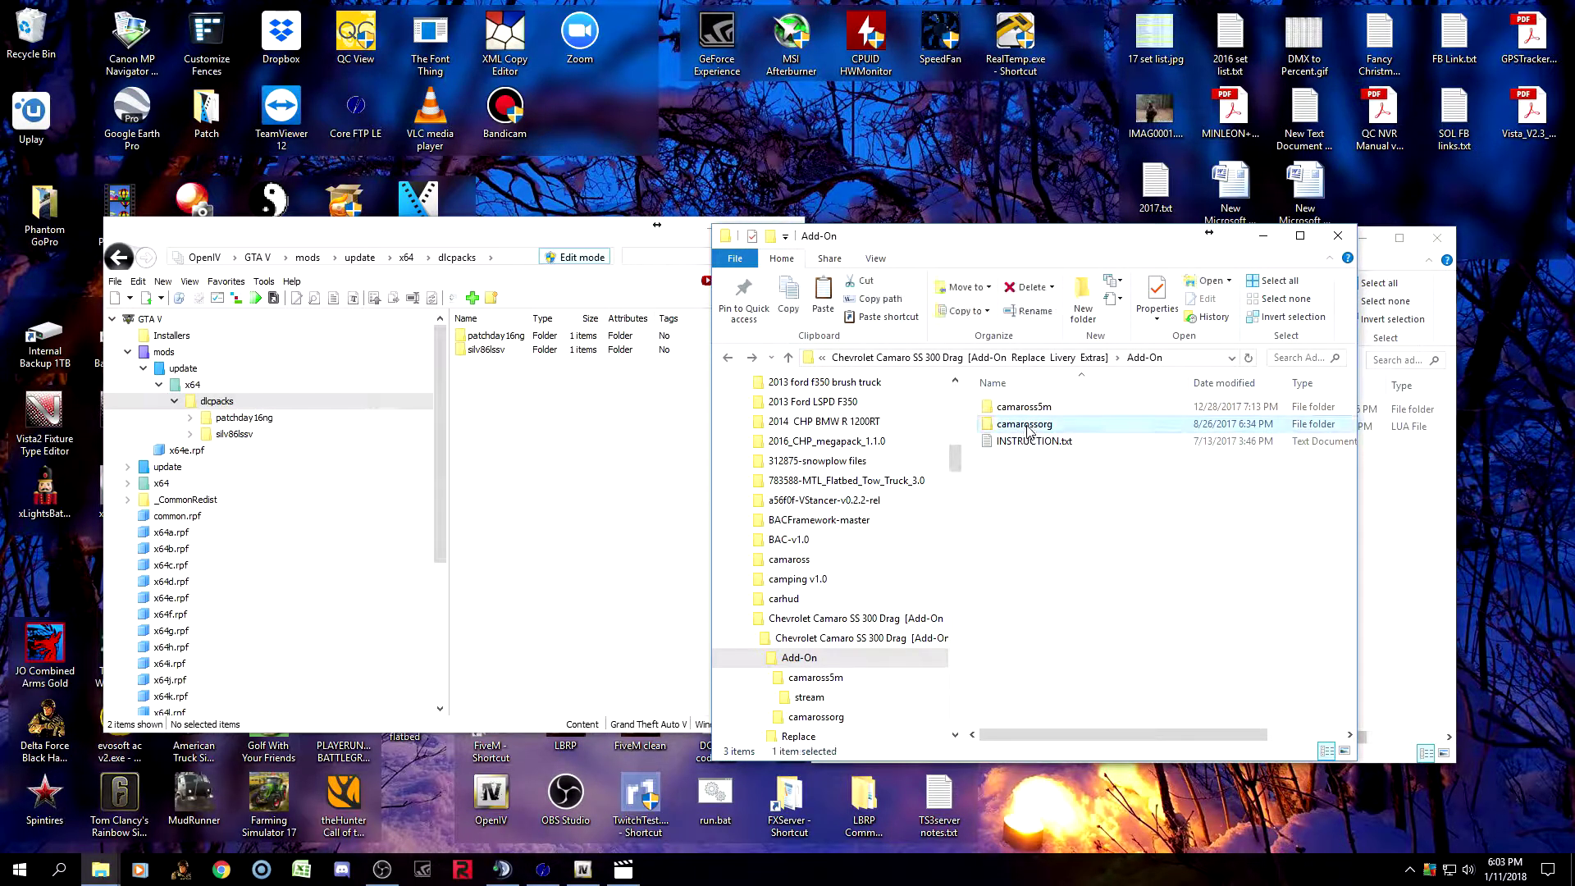
{"action": "left_click", "coordinate": [728, 357]}
{"action": "left_click_drag", "start_coordinate": [1018, 424], "coordinate": [502, 364]}
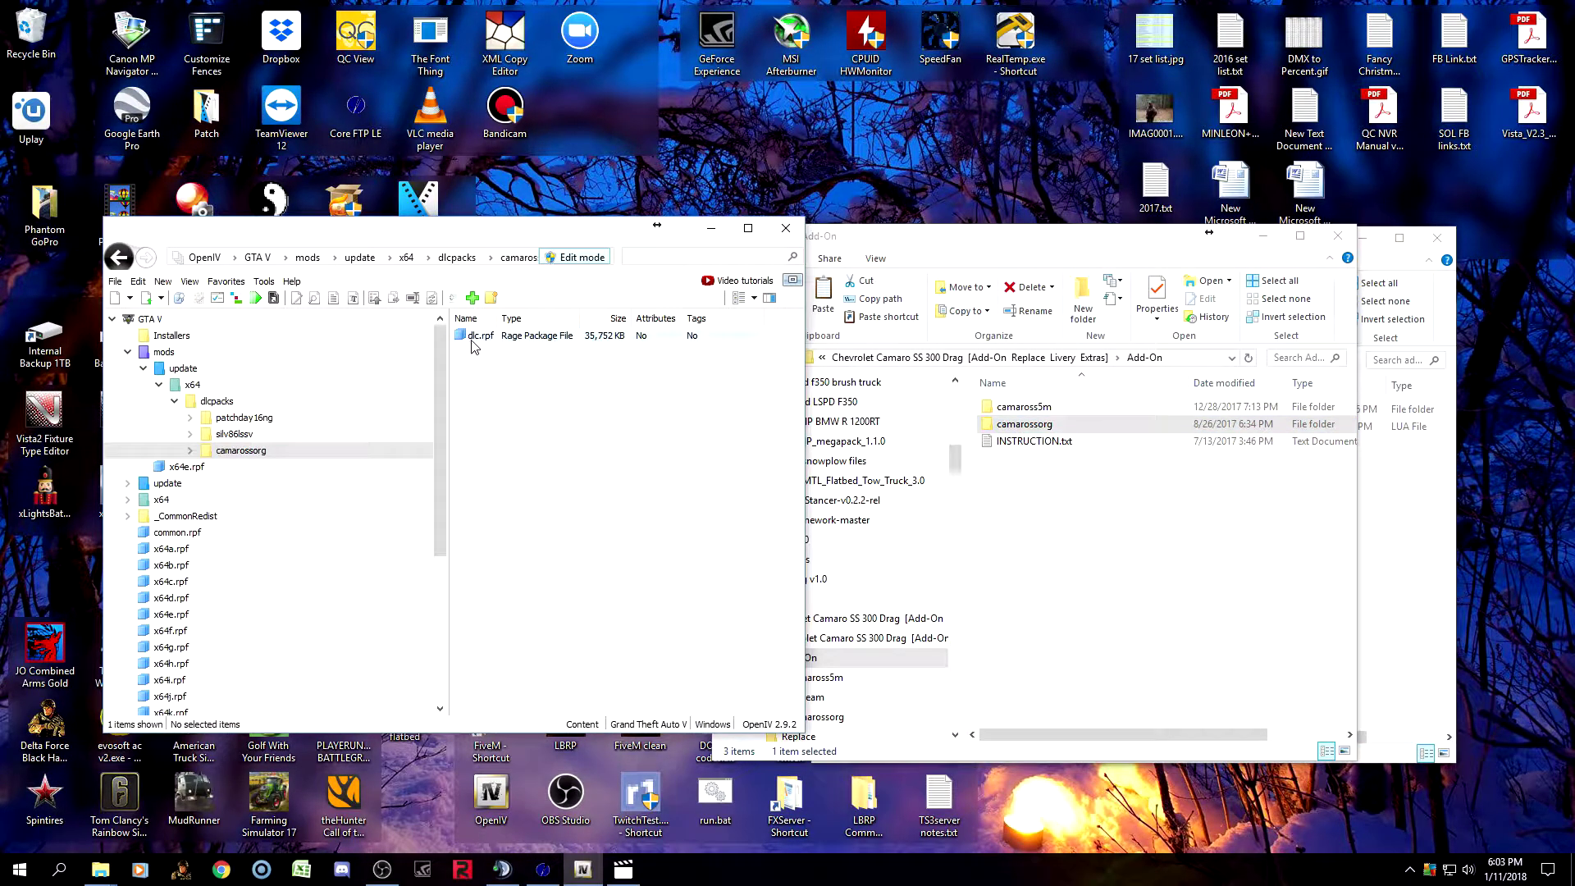
Open dlc.rpf > x64 > vehicles.rpf to check camaross.yft, camaross.ytd and camaross_hi.yft.
{"action": "double_click", "coordinate": [475, 337]}
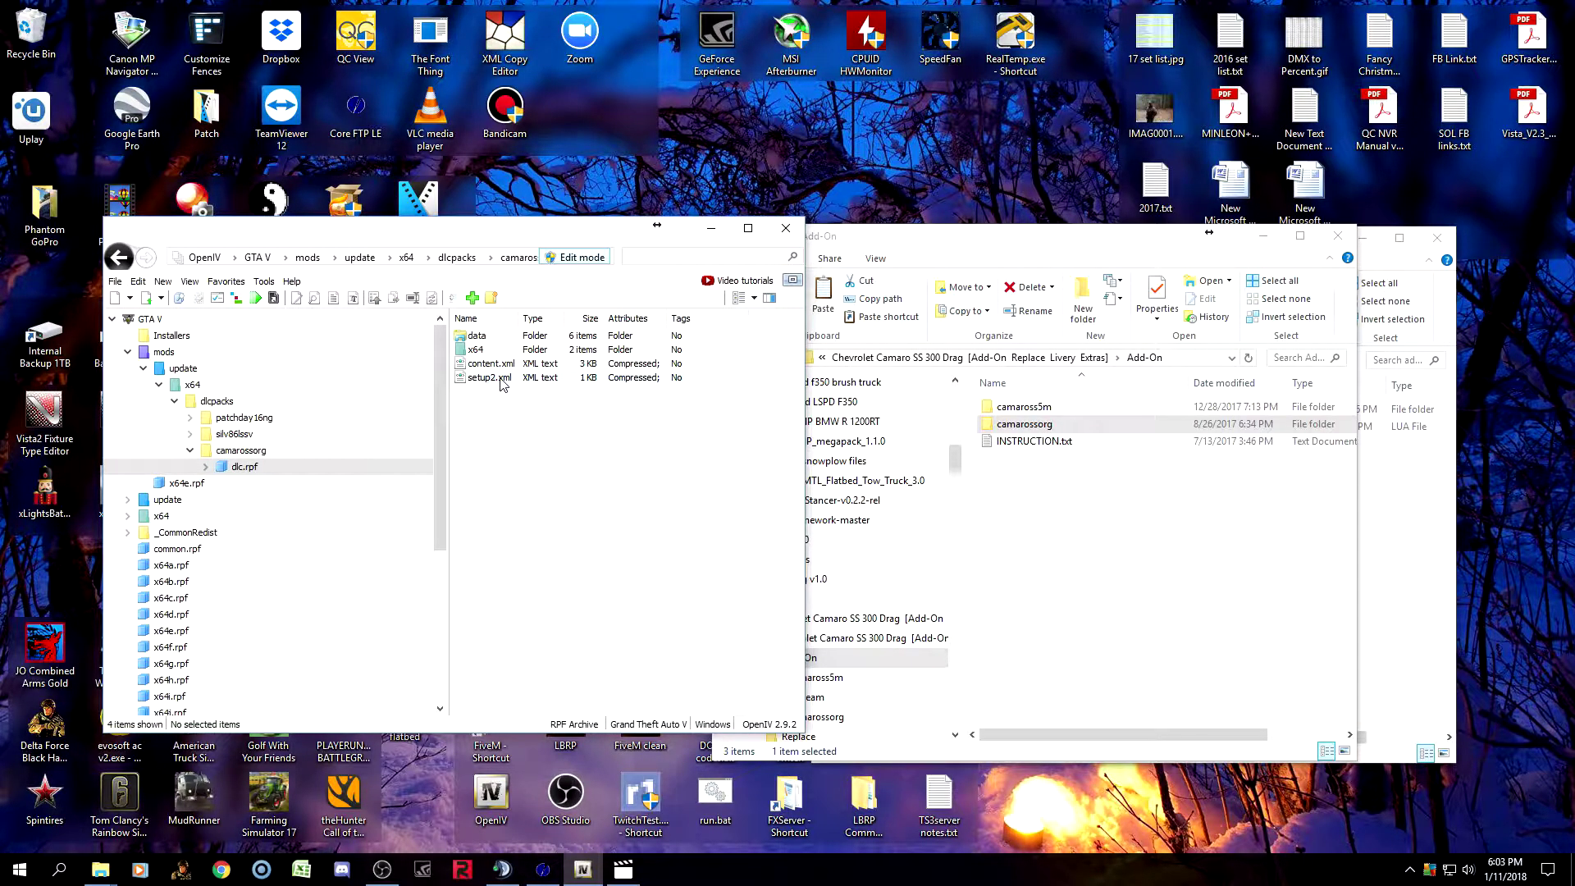
{"action": "double_click", "coordinate": [476, 350]}
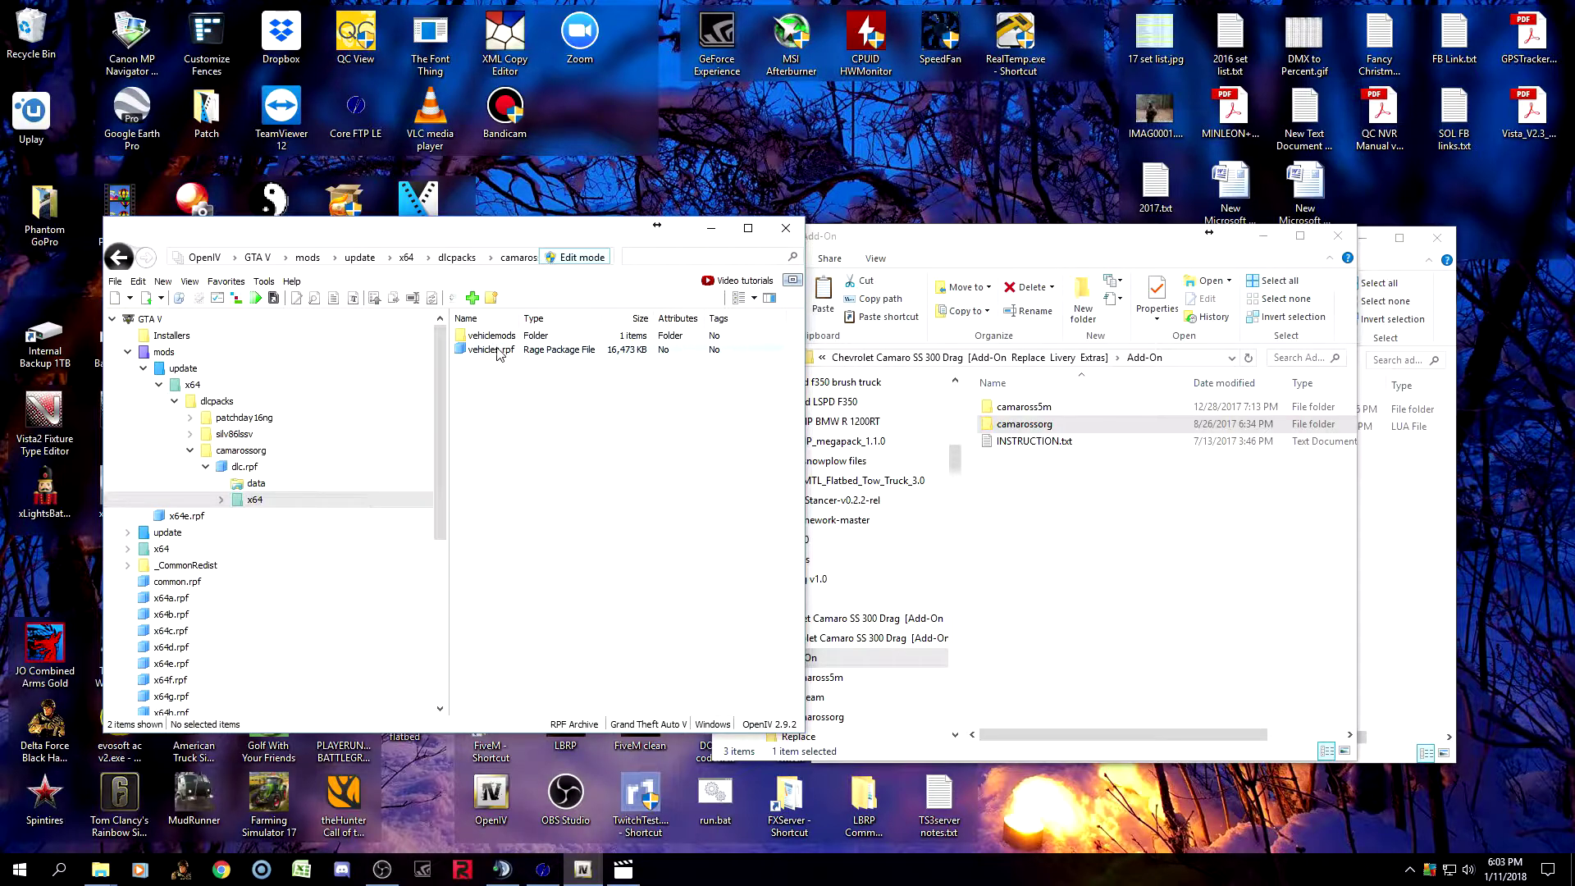
{"action": "double_click", "coordinate": [498, 350]}
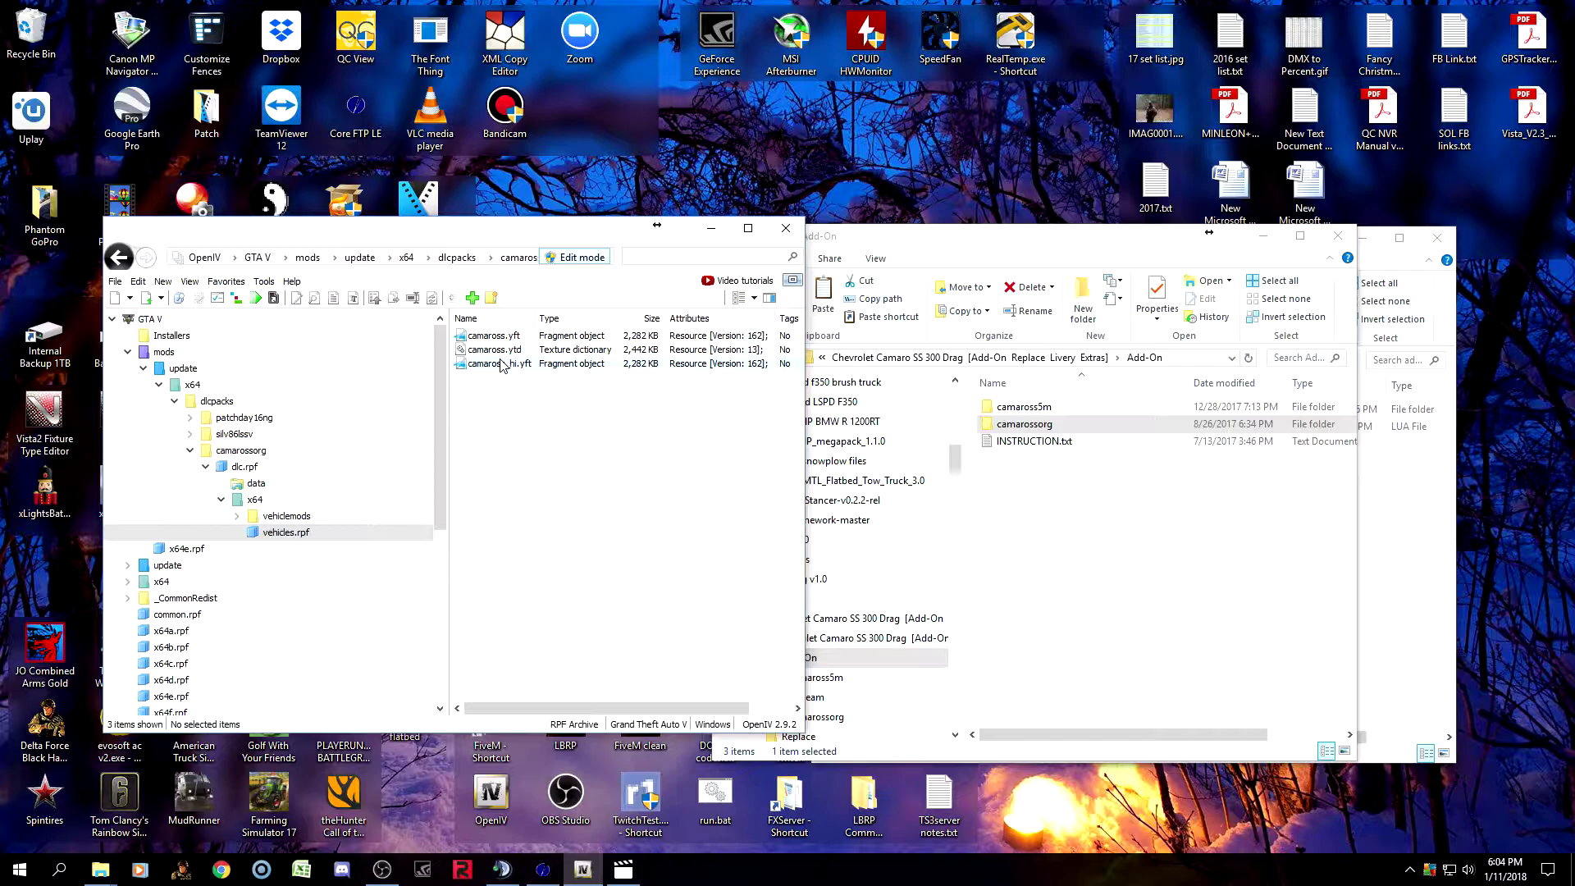
Add an empty 'camaross' folder next to camaross5m and camarossorg in Add-On.
{"action": "left_click", "coordinate": [1063, 541]}
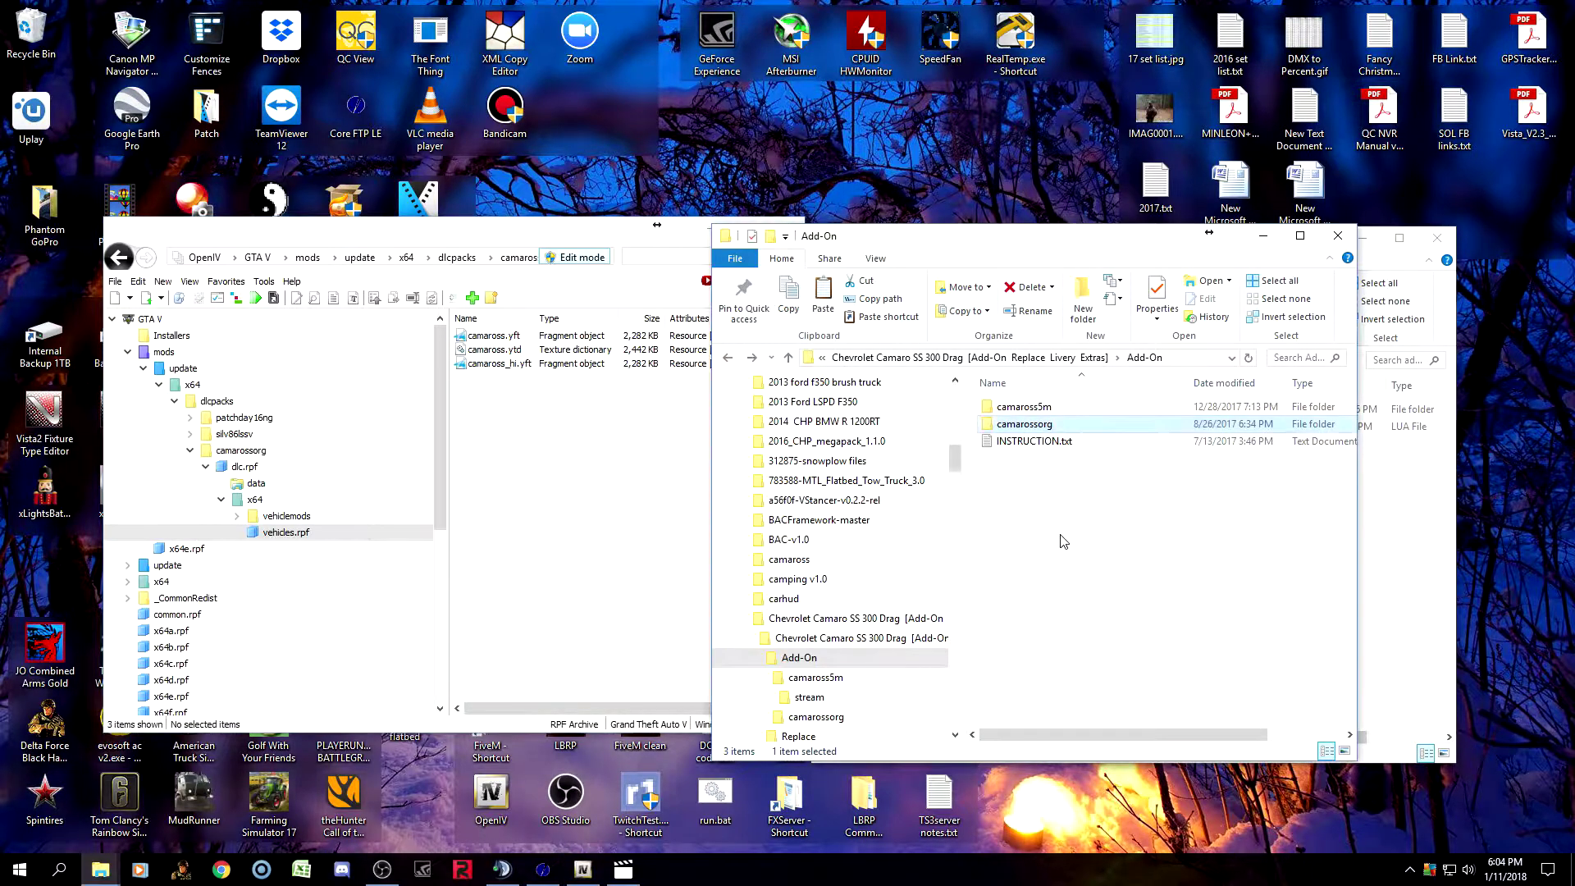
{"action": "right_click", "coordinate": [1027, 519]}
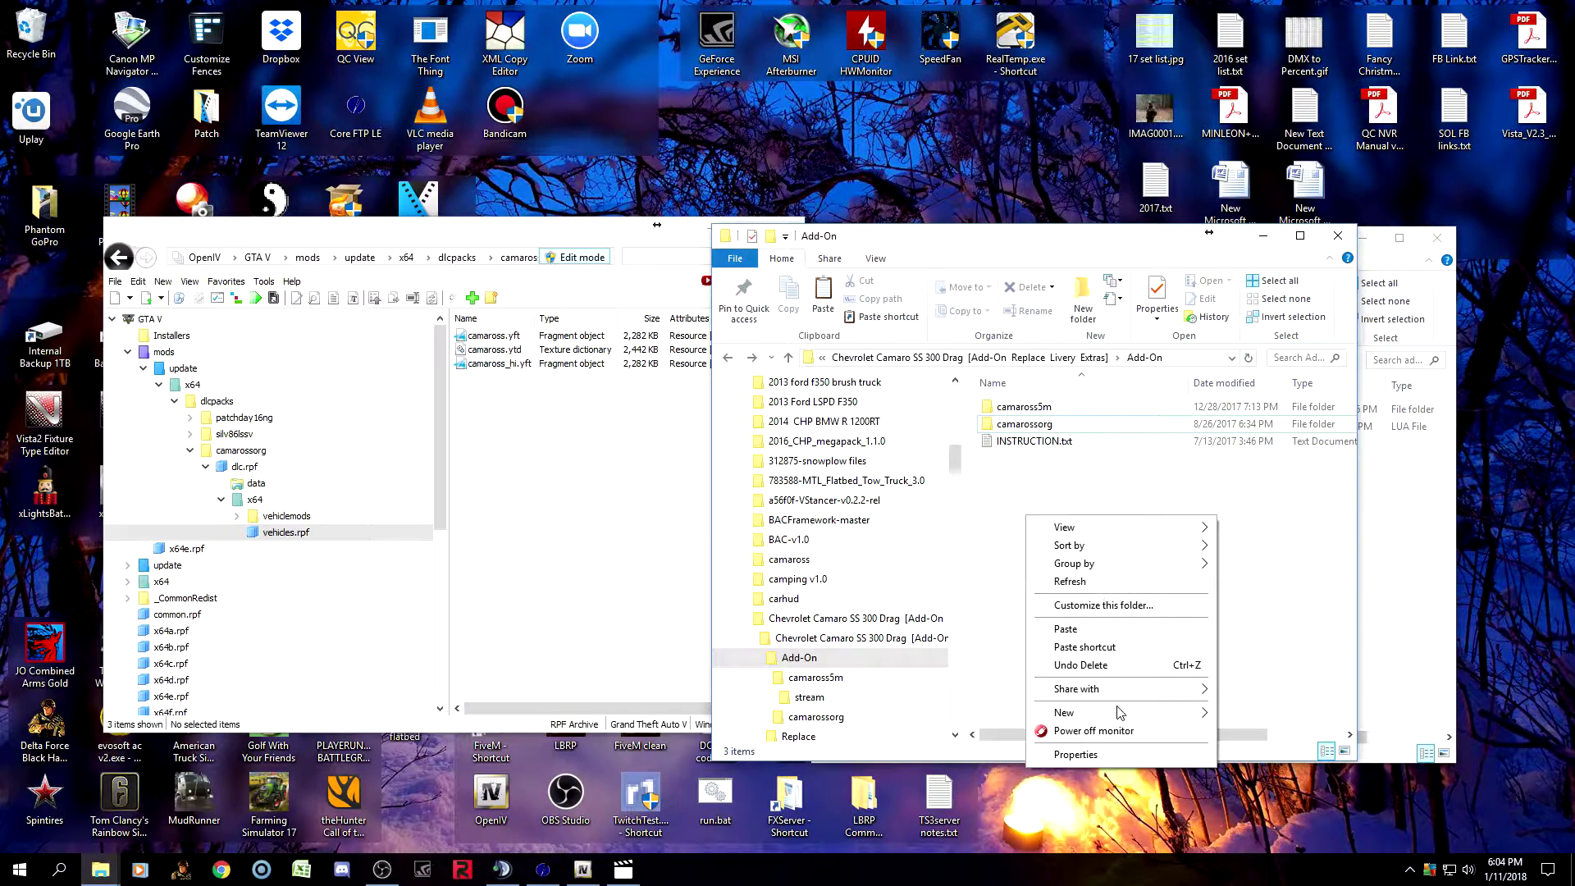
{"action": "mouse_move", "coordinate": [1120, 713]}
{"action": "left_click", "coordinate": [1255, 494]}
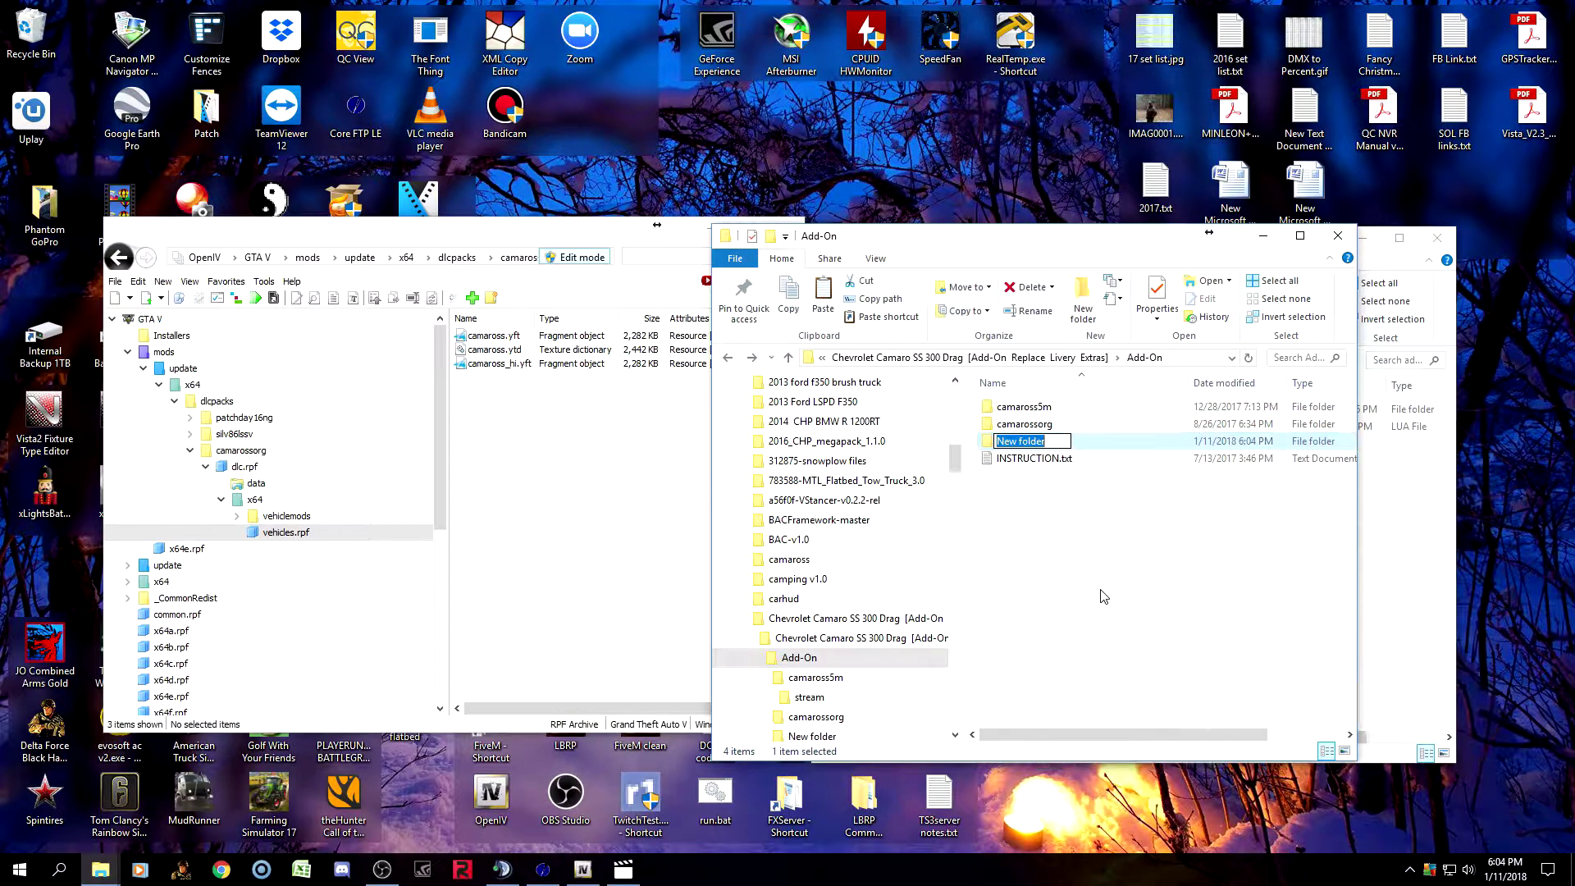
{"action": "type", "text": "camaross"}
{"action": "left_click", "coordinate": [1100, 589]}
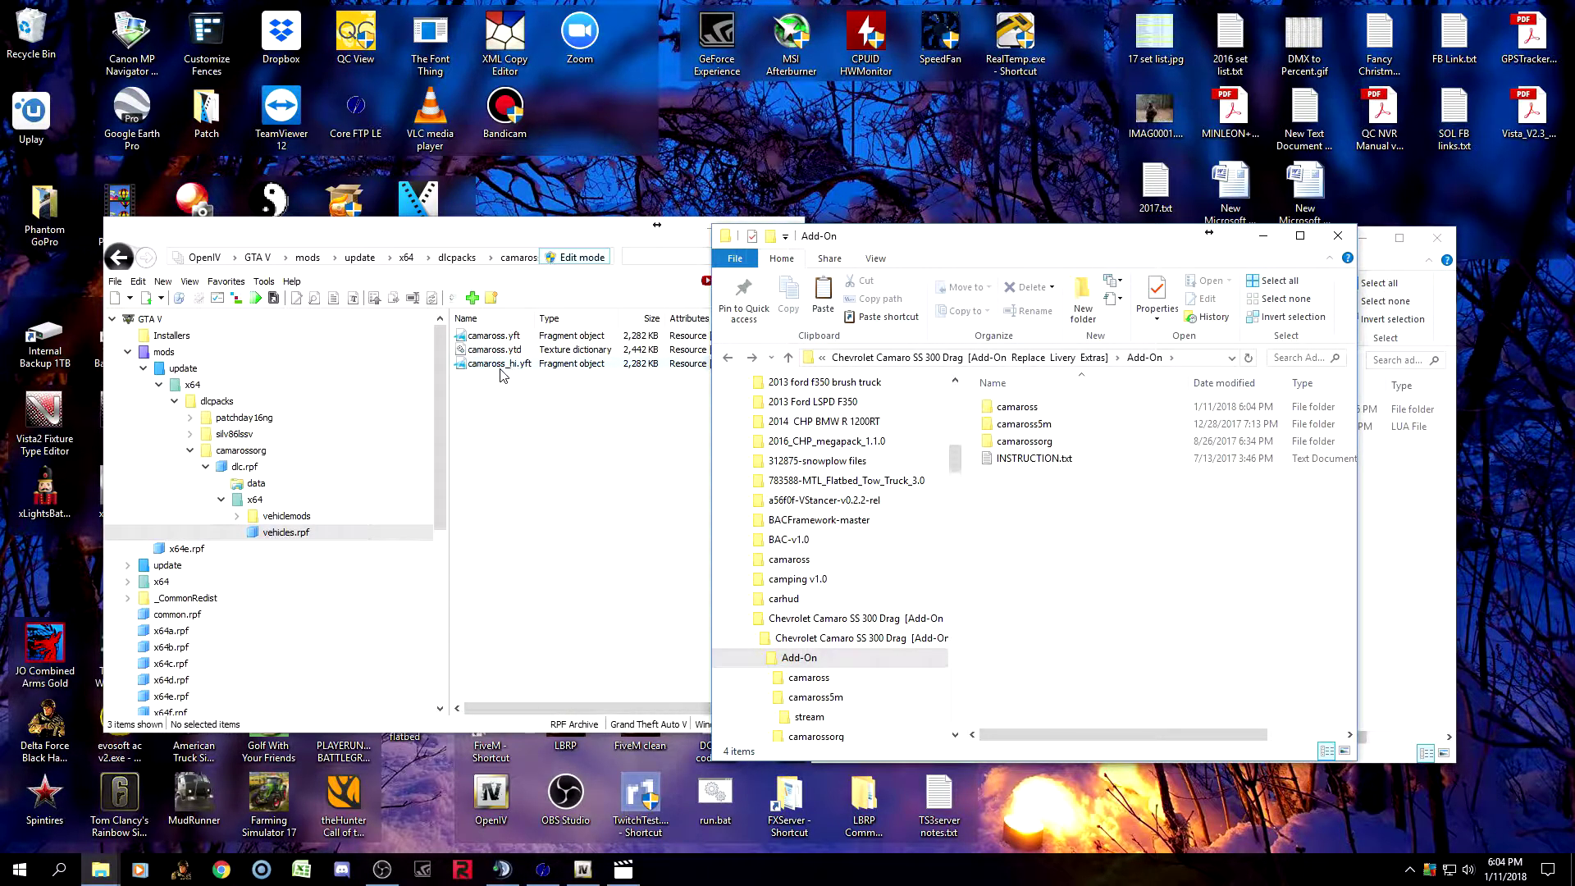
Create a 'stream' folder inside the new camaross folder.
{"action": "double_click", "coordinate": [1018, 407]}
{"action": "right_click", "coordinate": [1042, 484]}
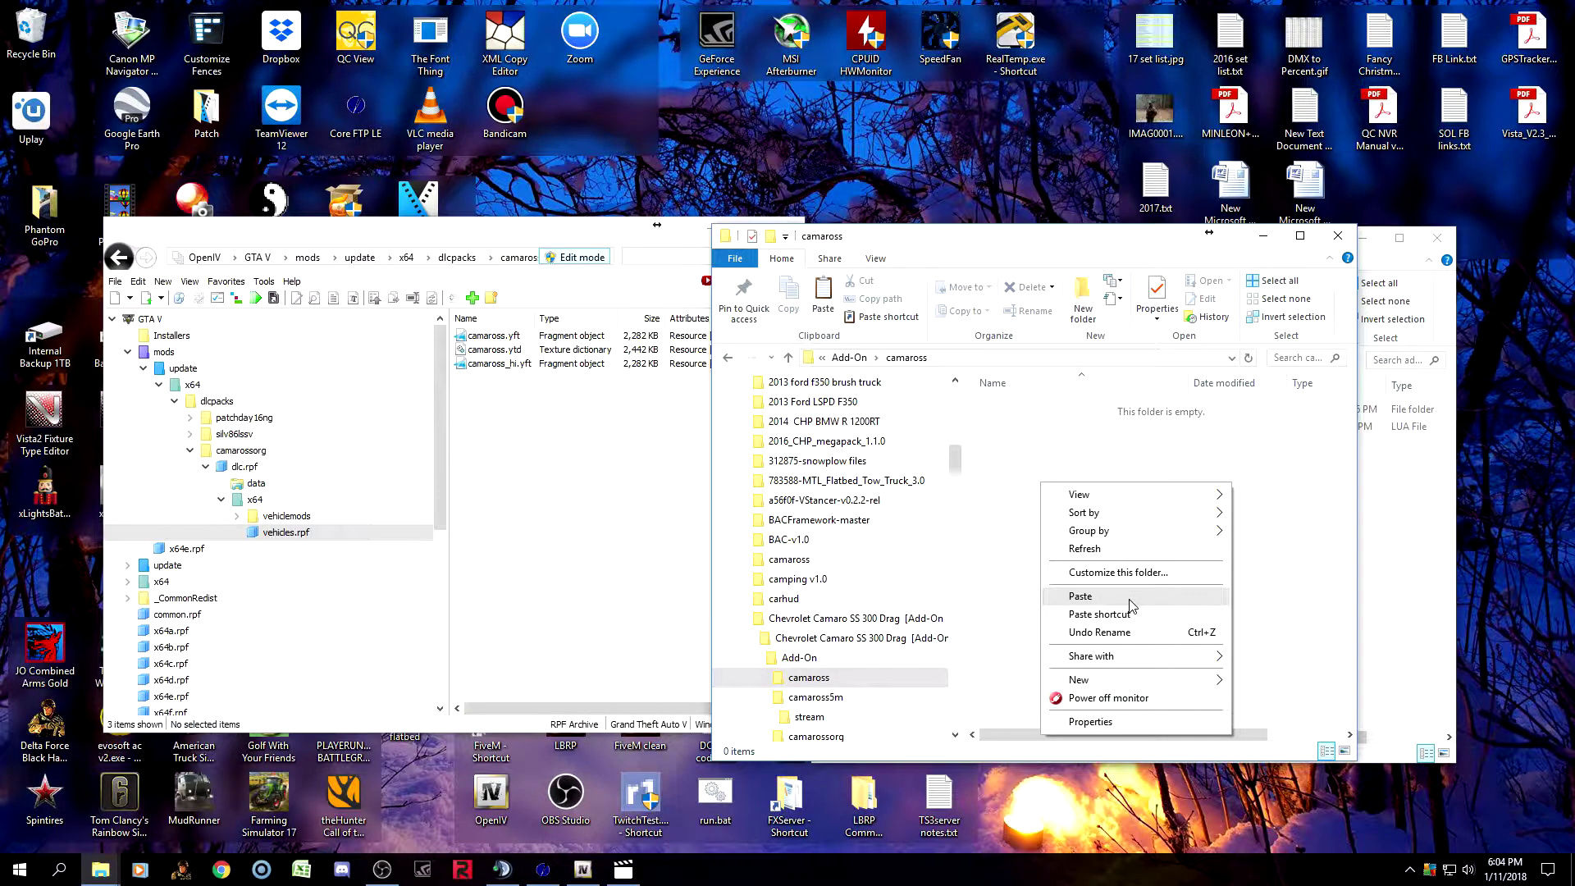
{"action": "mouse_move", "coordinate": [1177, 681]}
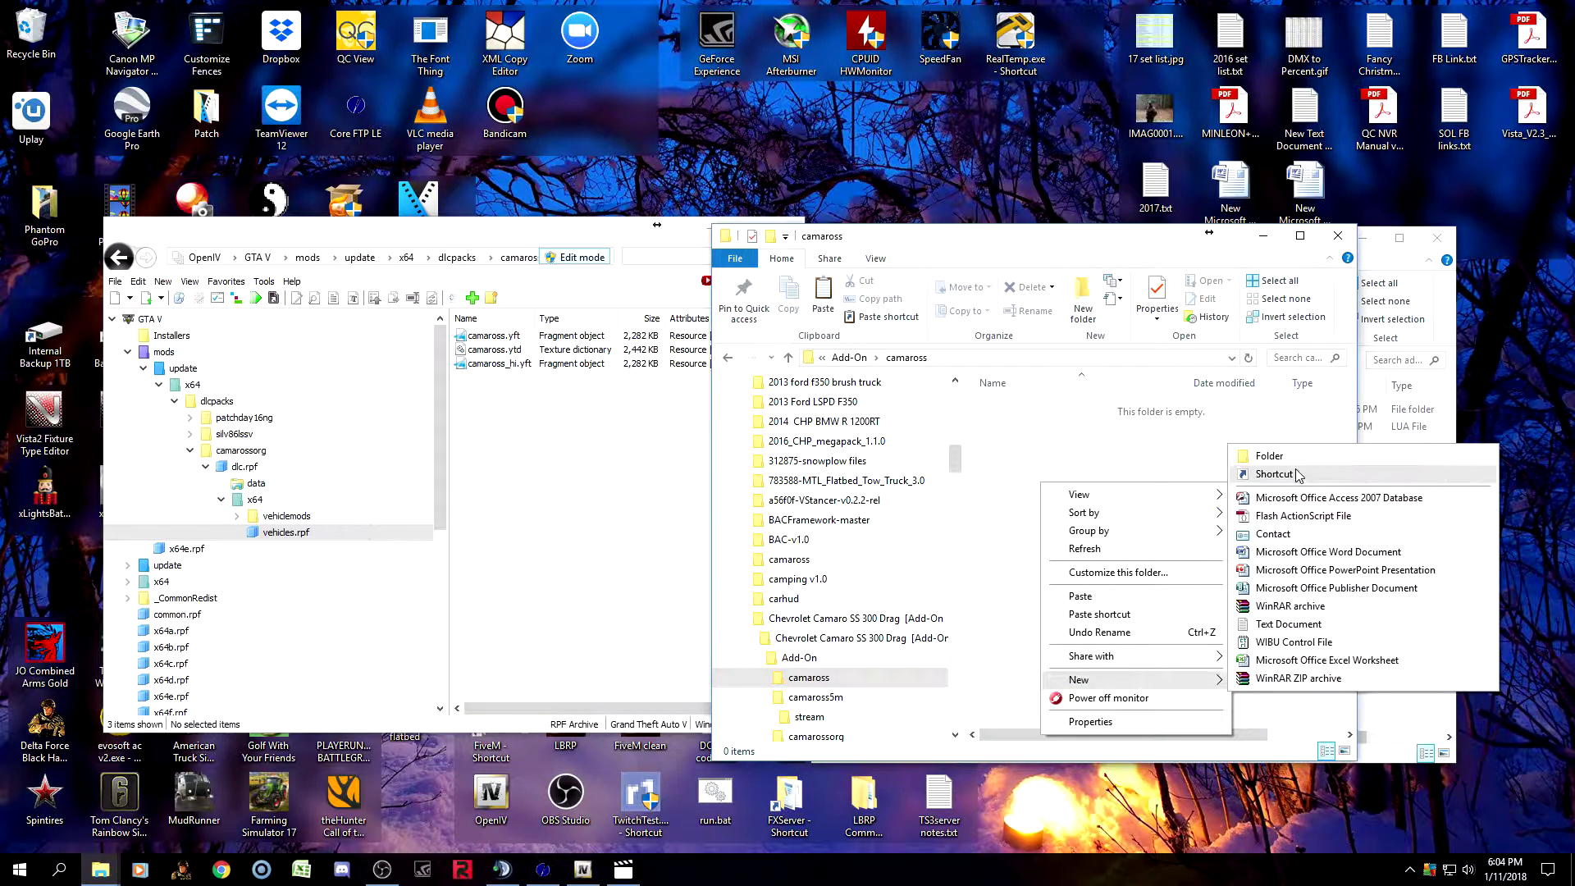
{"action": "left_click", "coordinate": [1270, 456]}
{"action": "type", "text": "stream"}
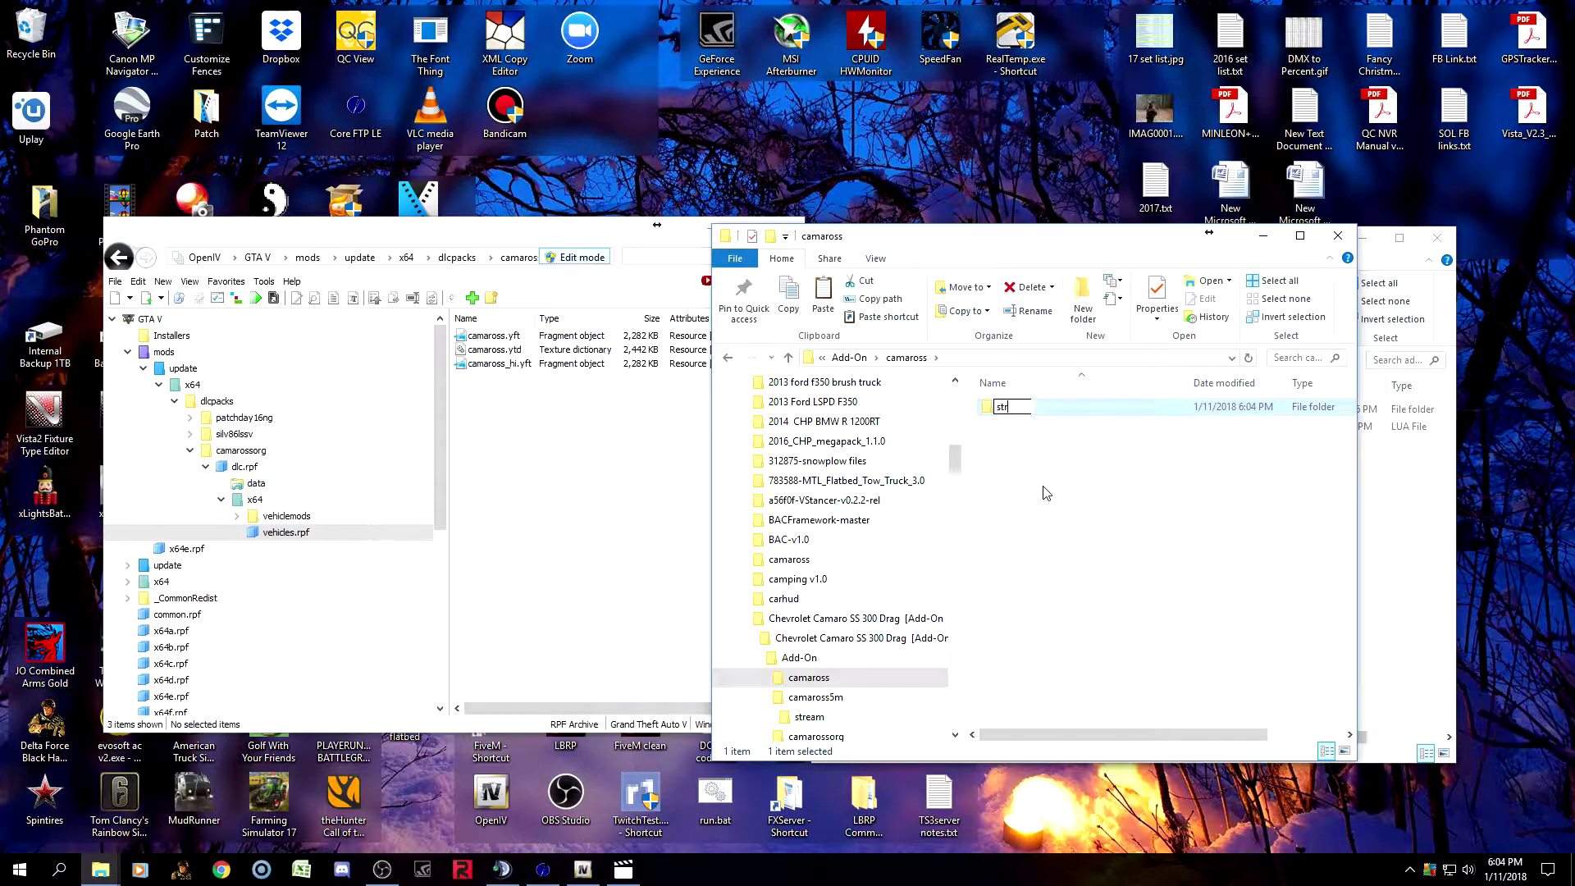
{"action": "key", "text": "Return"}
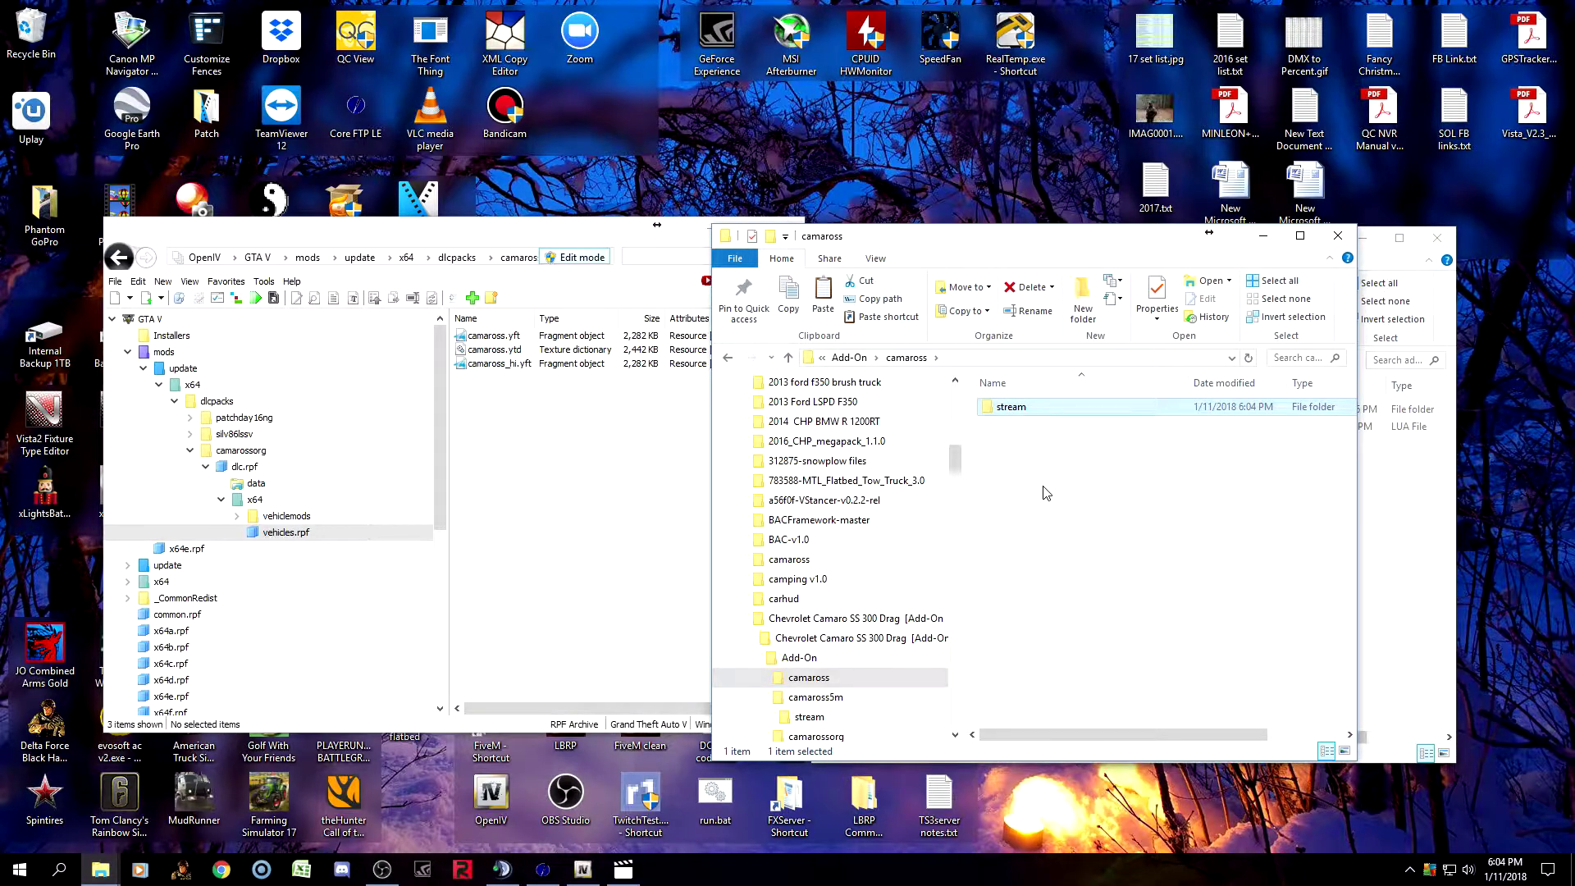
Copy camaross.yft, camaross.ytd and camaross_hi.yft from OpenIV into stream and verify them.
{"action": "left_click", "coordinate": [510, 338]}
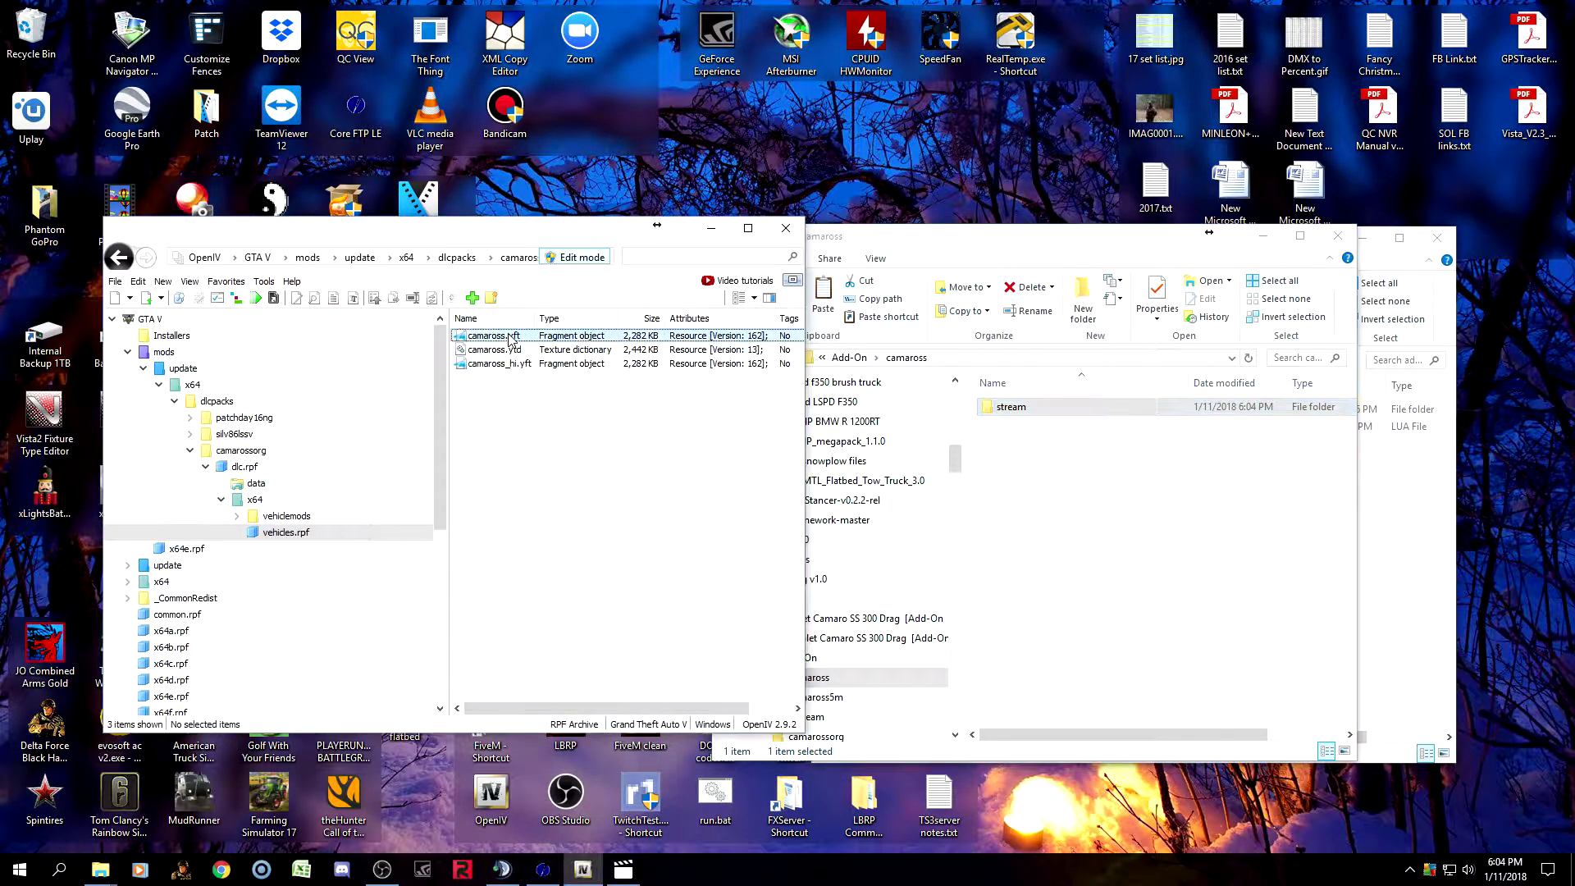
{"action": "left_click", "coordinate": [510, 365], "text": "shift"}
{"action": "left_click_drag", "start_coordinate": [511, 368], "coordinate": [1005, 408]}
{"action": "double_click", "coordinate": [1023, 408]}
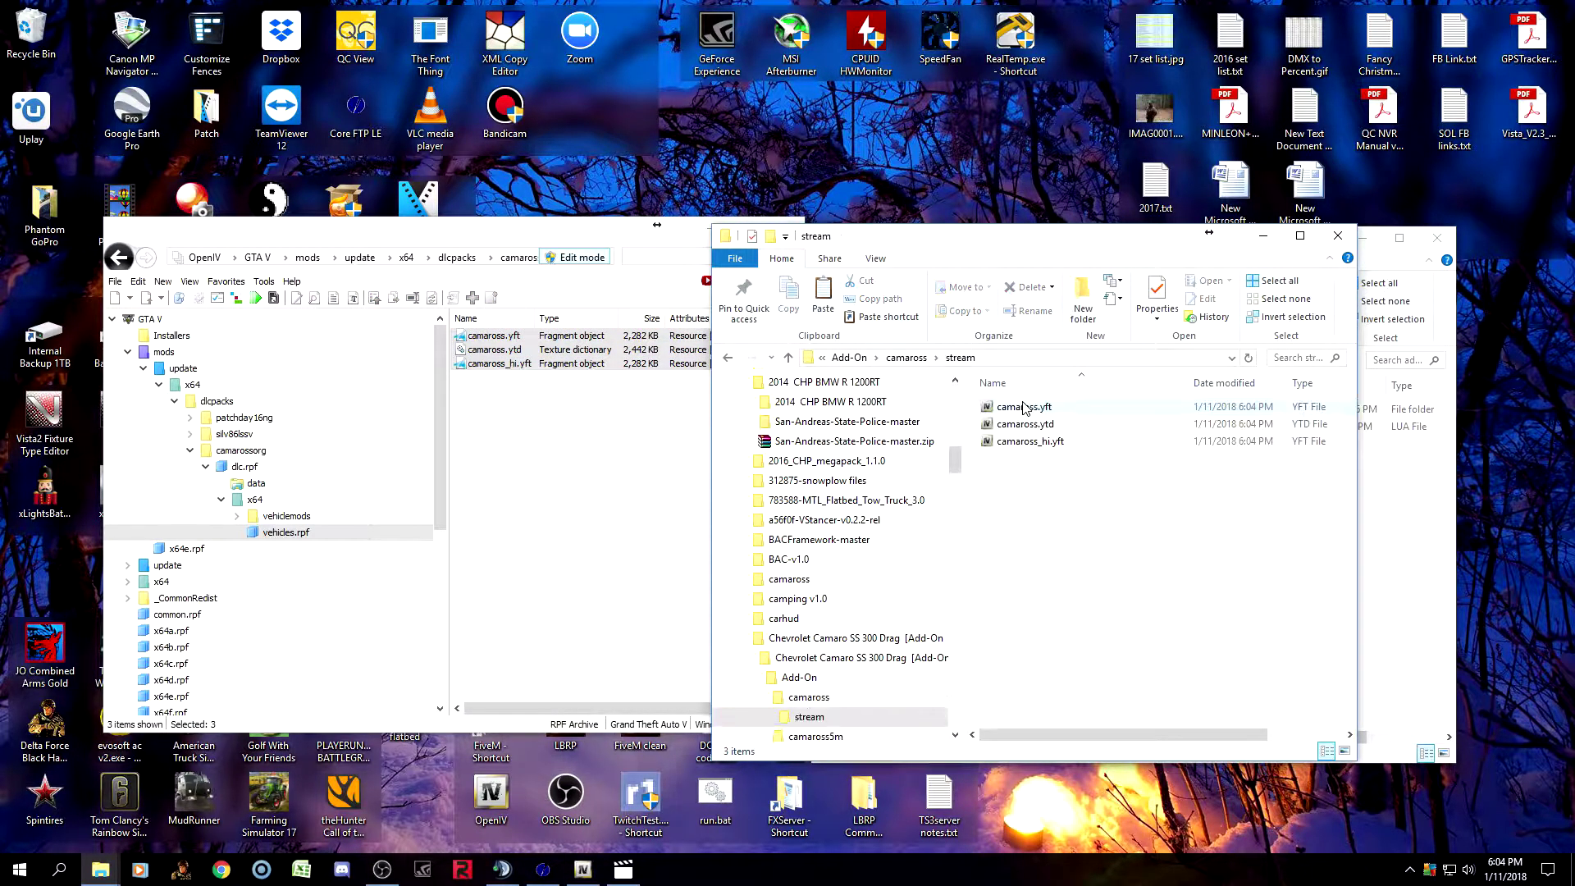
{"action": "left_click", "coordinate": [729, 359]}
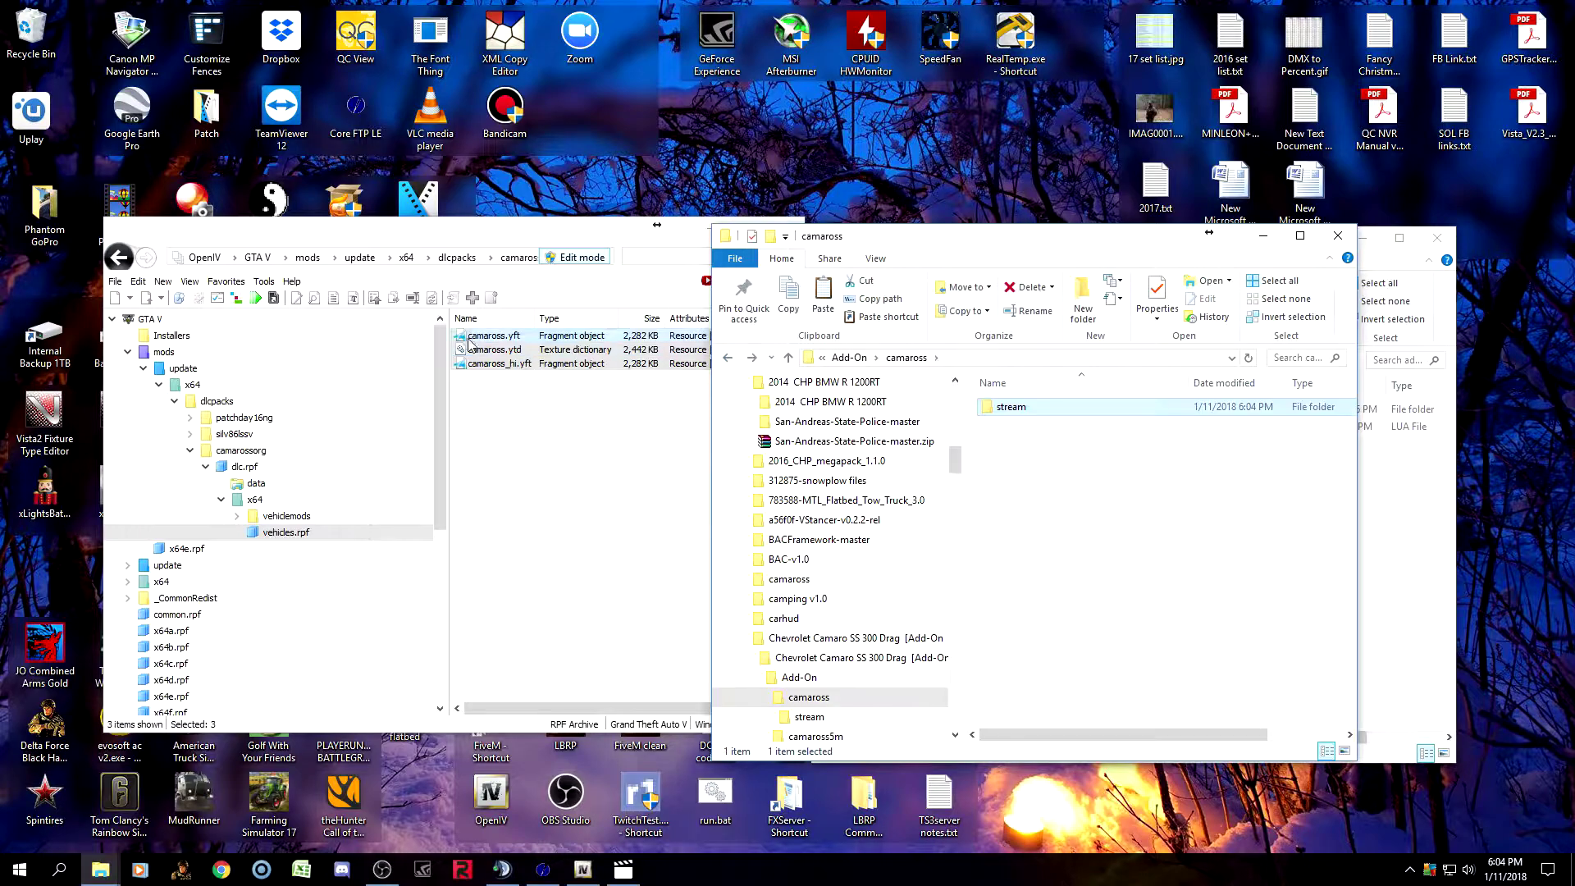
Drag carcols.meta, carvariations.meta, handling.meta and vehicles.meta from dlc.rpf's data folder into camaross.
{"action": "left_click", "coordinate": [119, 259]}
{"action": "left_click", "coordinate": [119, 258]}
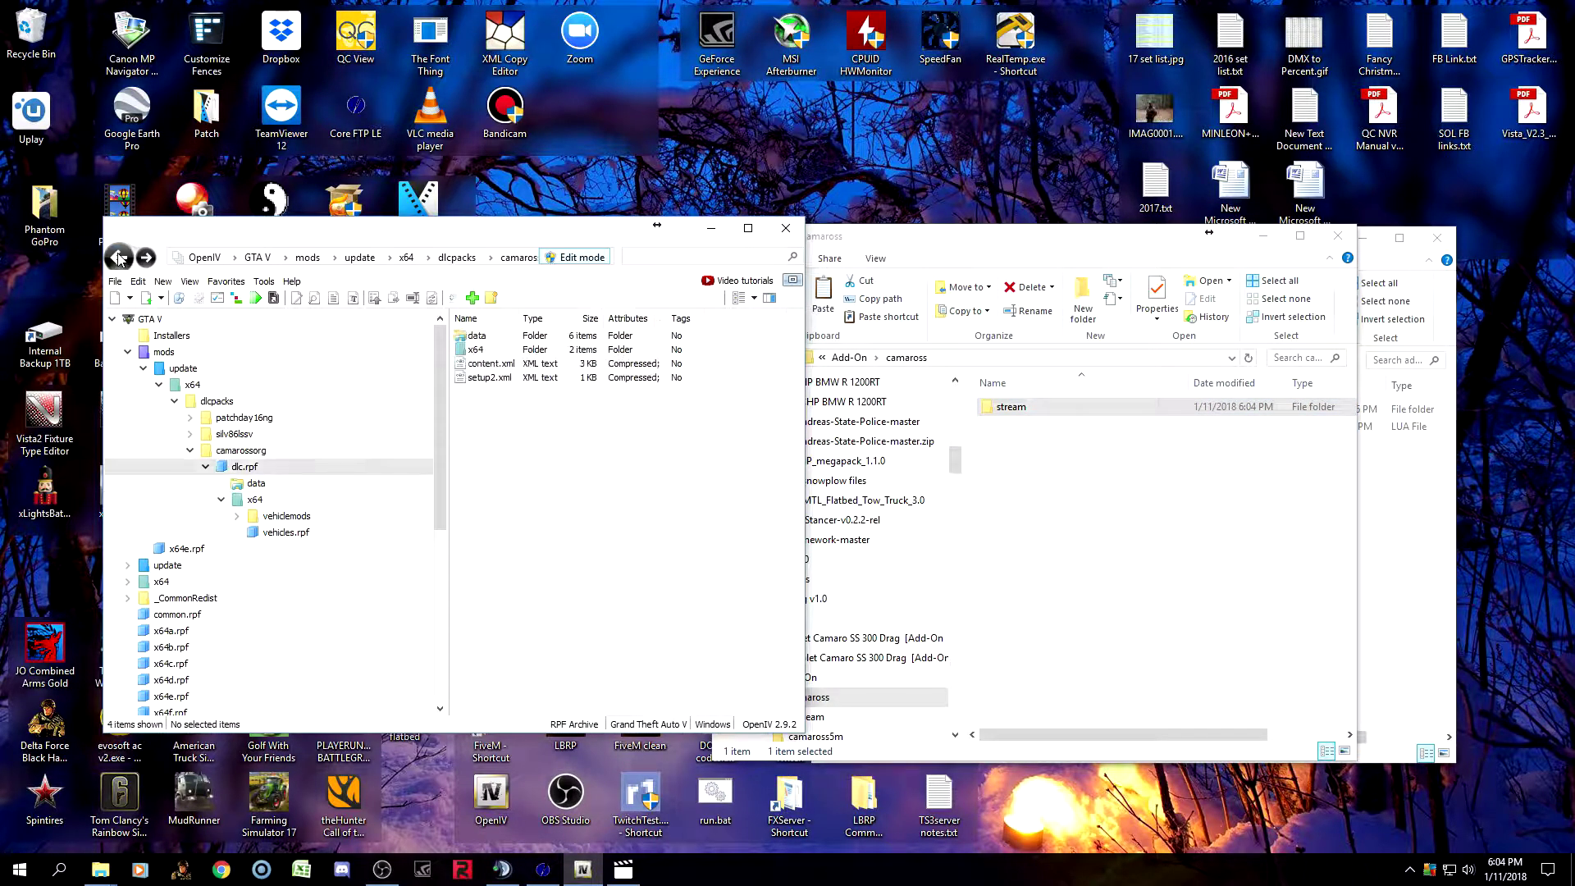
{"action": "double_click", "coordinate": [481, 338]}
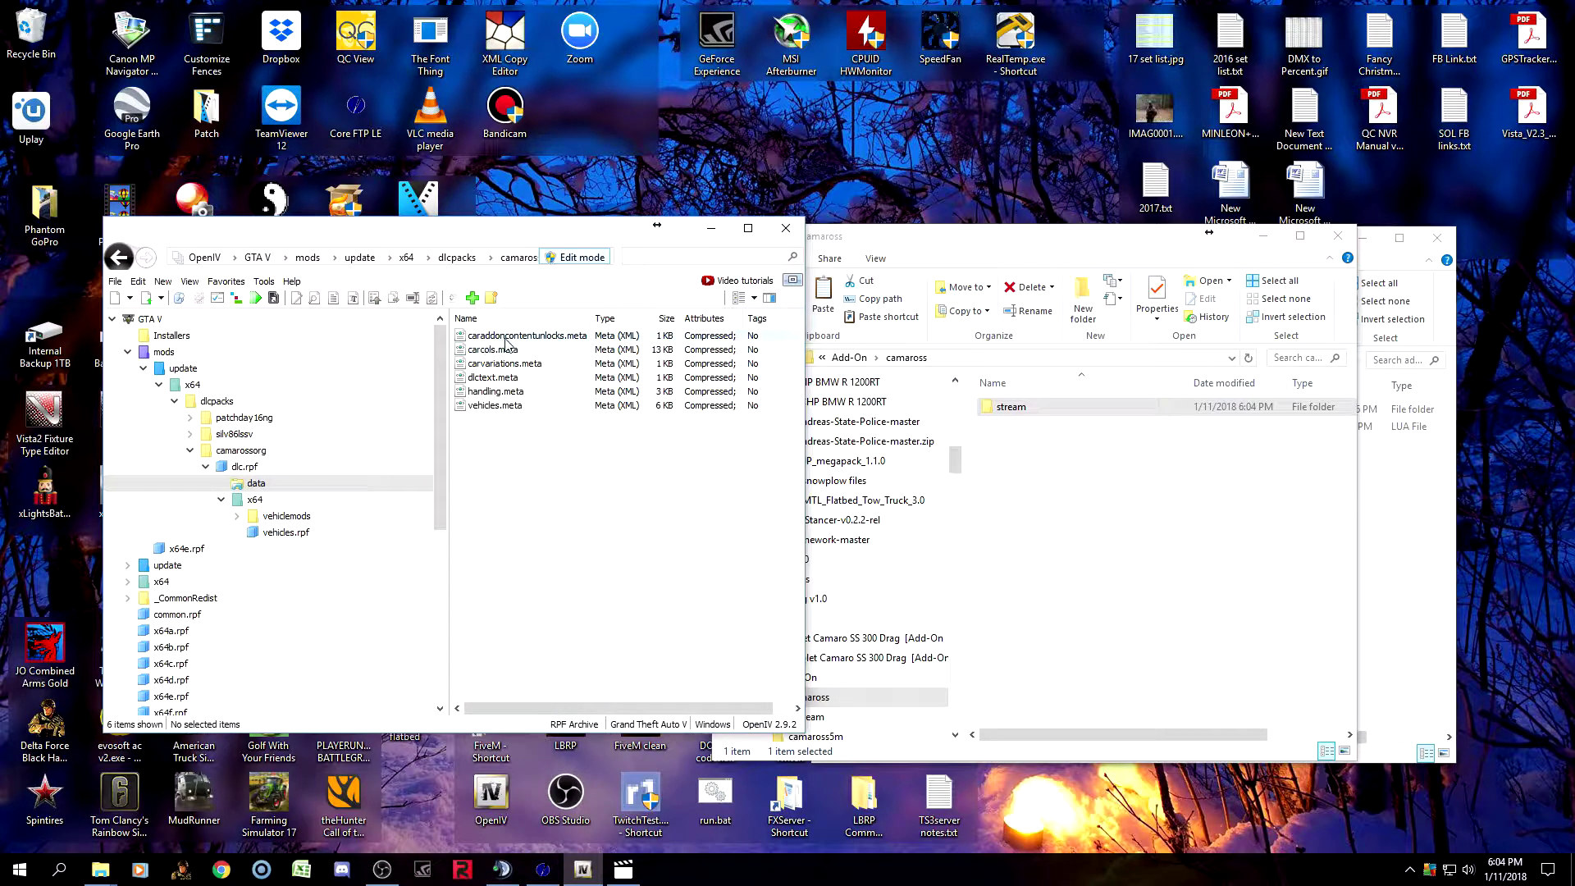
{"action": "left_click", "coordinate": [504, 350]}
{"action": "left_click", "coordinate": [512, 365], "text": "ctrl"}
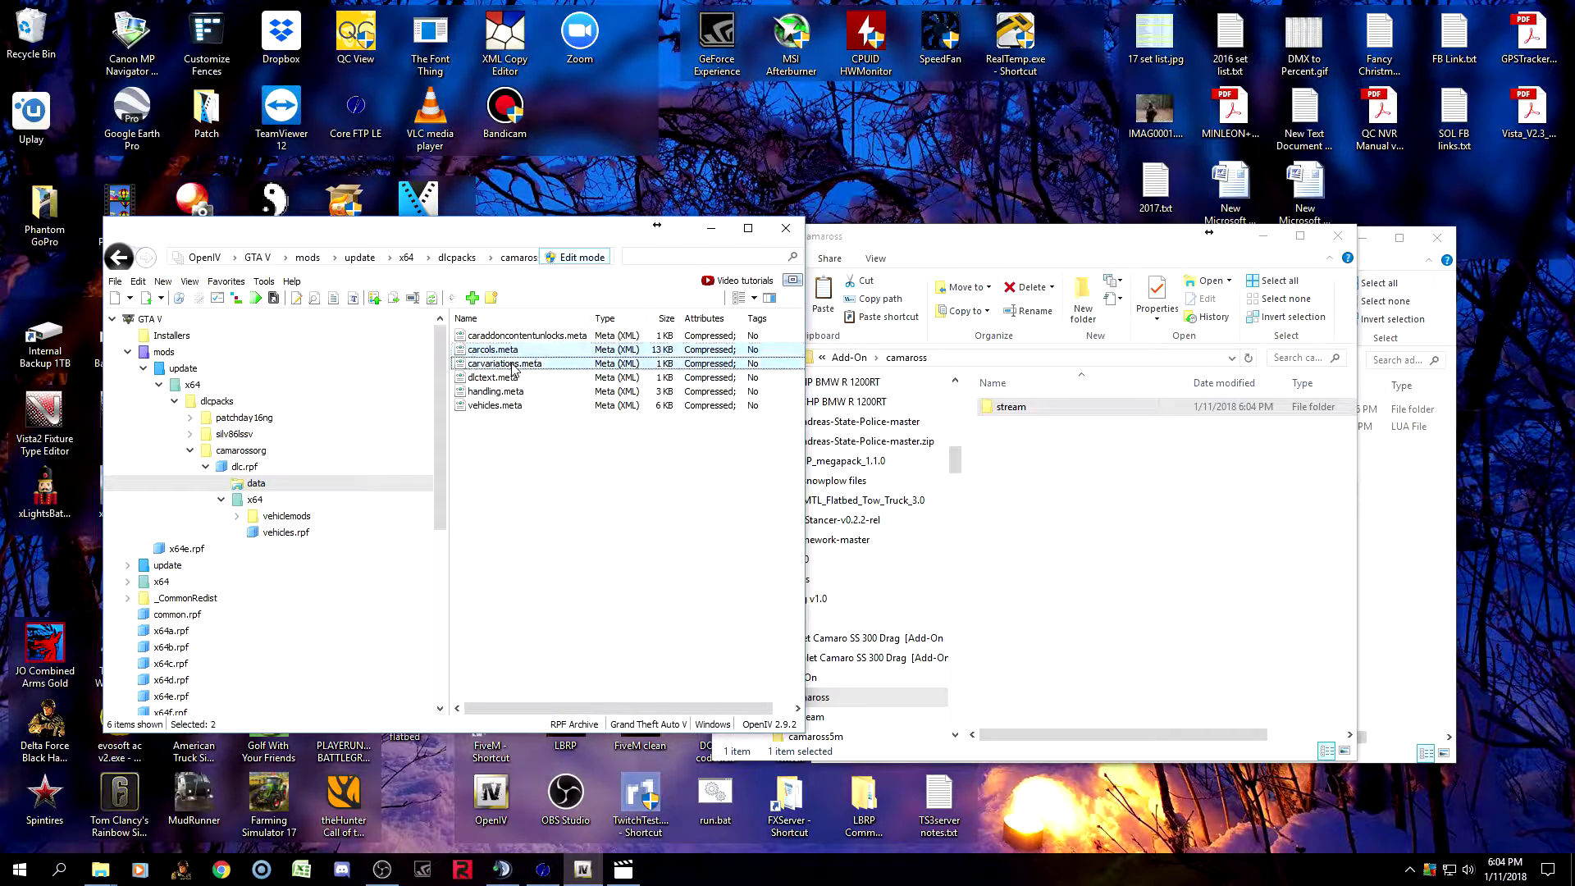
{"action": "left_click", "coordinate": [512, 392], "text": "ctrl"}
{"action": "left_click", "coordinate": [516, 406], "text": "ctrl"}
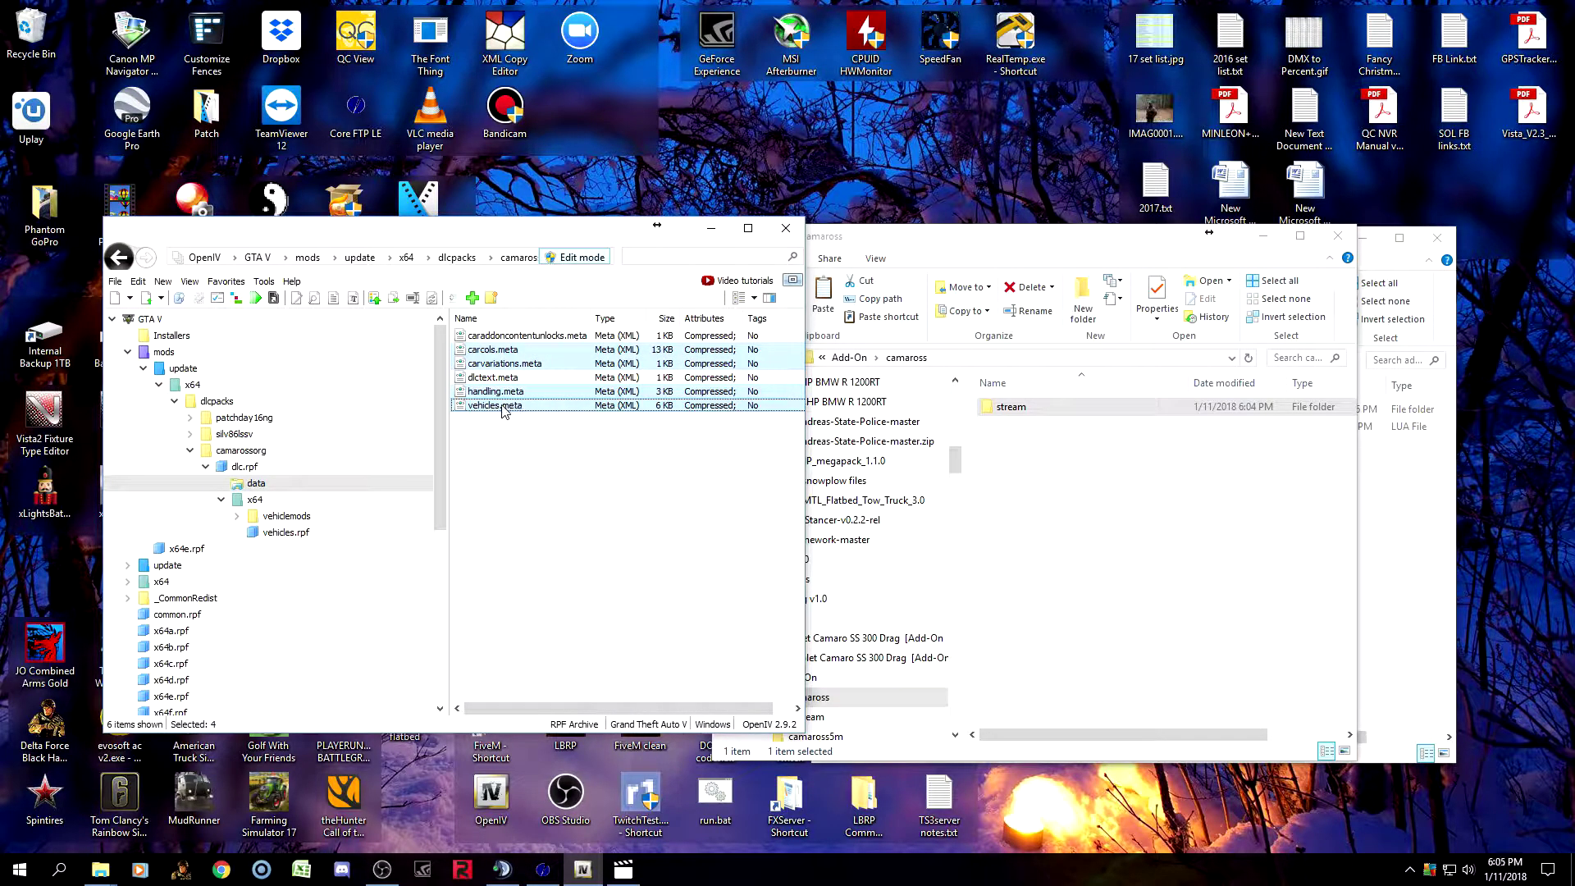
{"action": "left_click_drag", "start_coordinate": [506, 410], "coordinate": [1002, 480]}
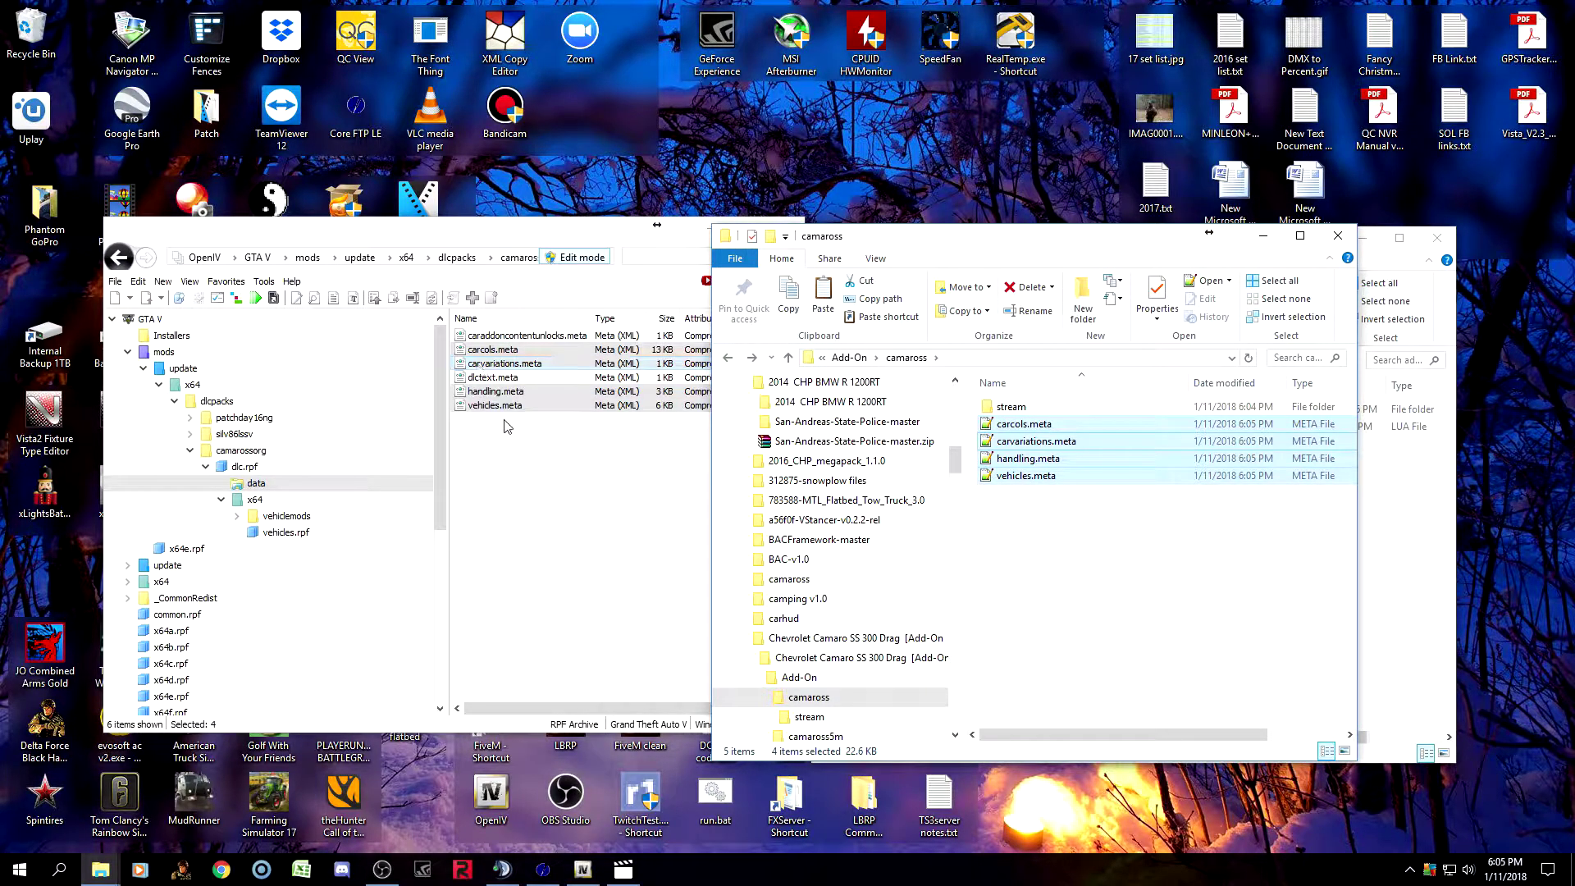
{"action": "left_click", "coordinate": [545, 463]}
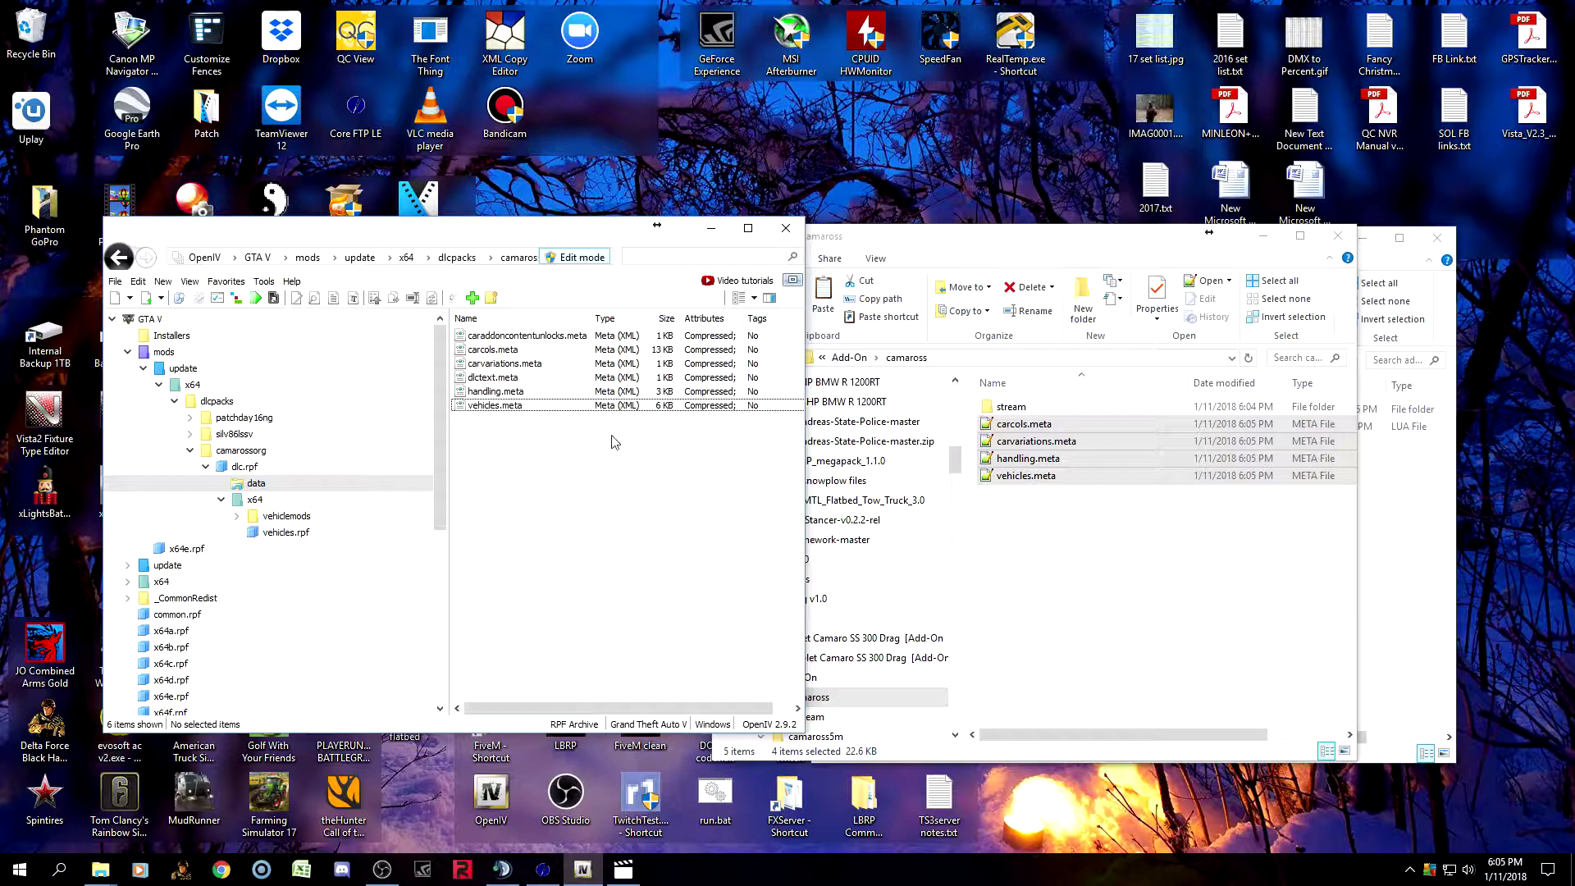
{"action": "left_click", "coordinate": [1037, 577]}
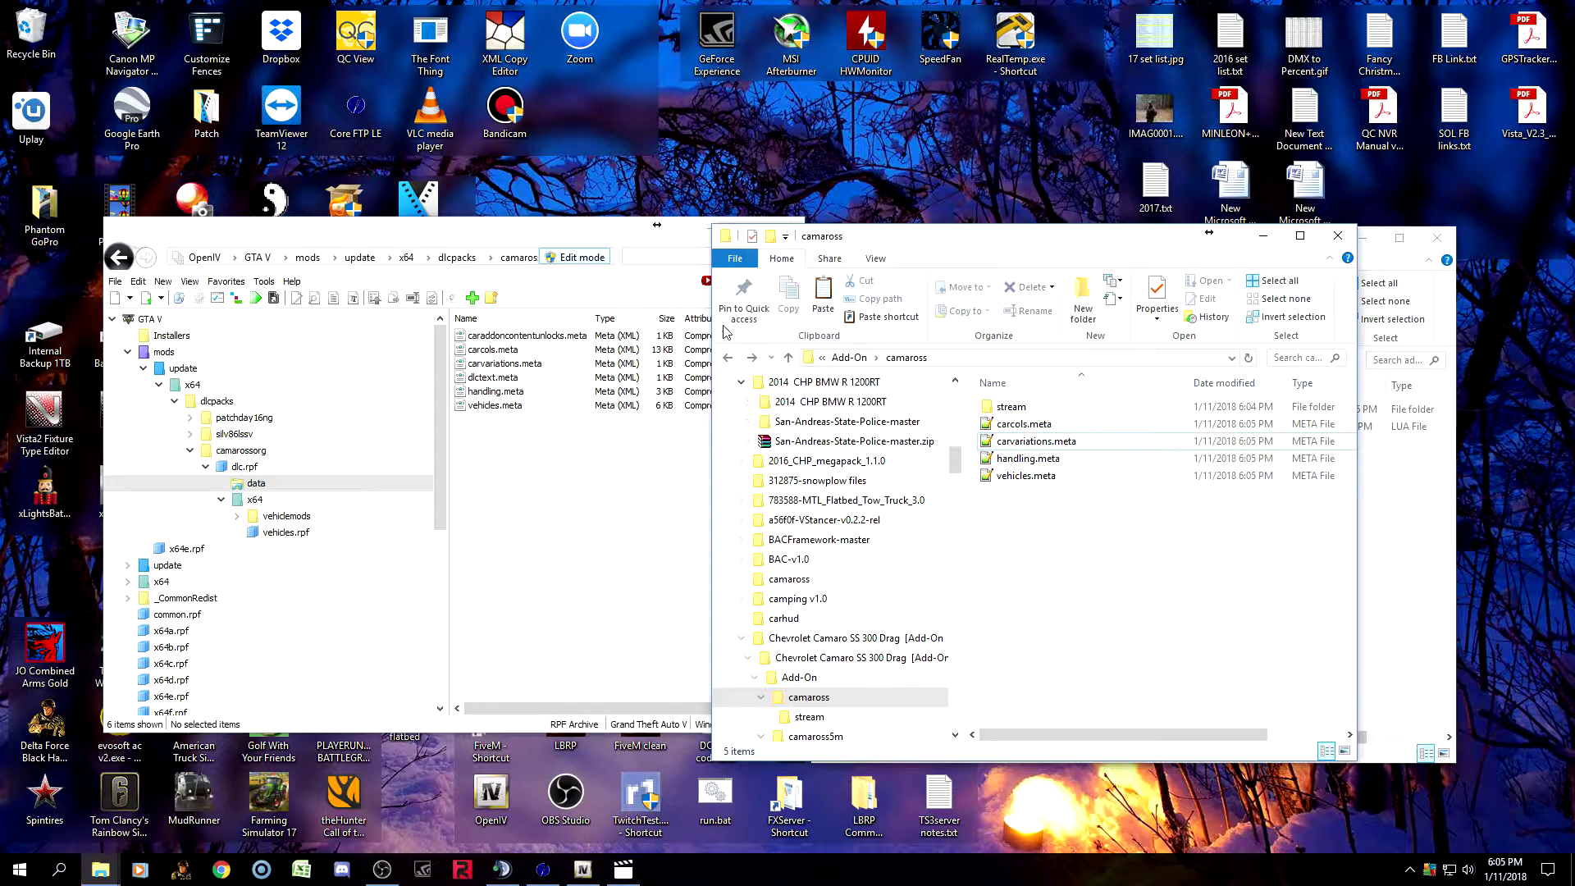
{"action": "left_click", "coordinate": [594, 232]}
Open the addon_template folder from the desktop alongside the camaross window.
{"action": "left_click", "coordinate": [706, 231]}
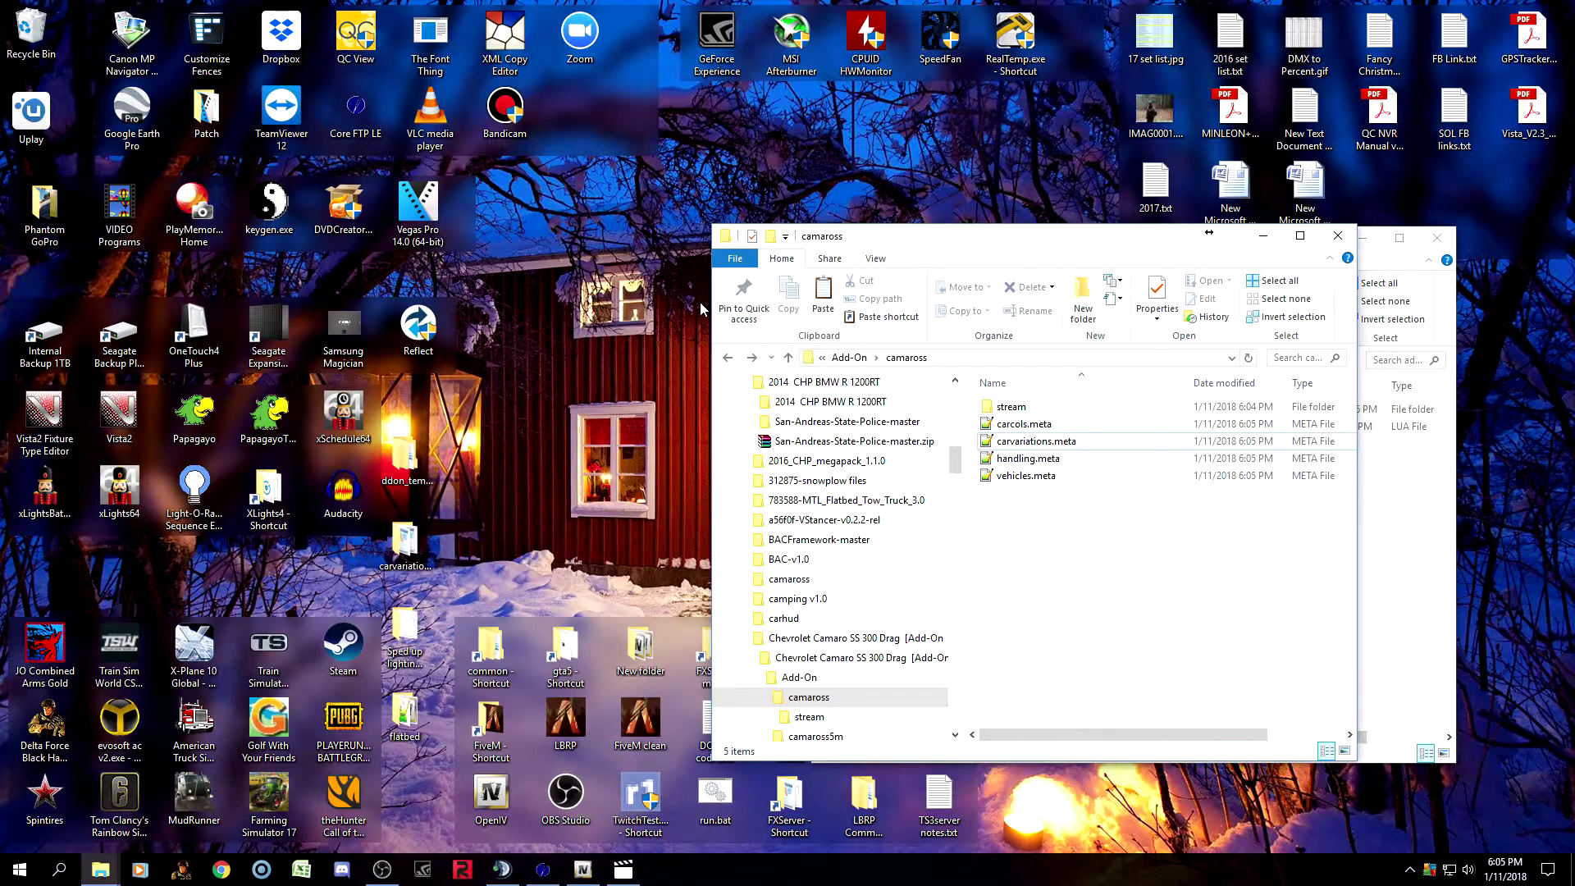
{"action": "left_click_drag", "start_coordinate": [955, 240], "coordinate": [1004, 347]}
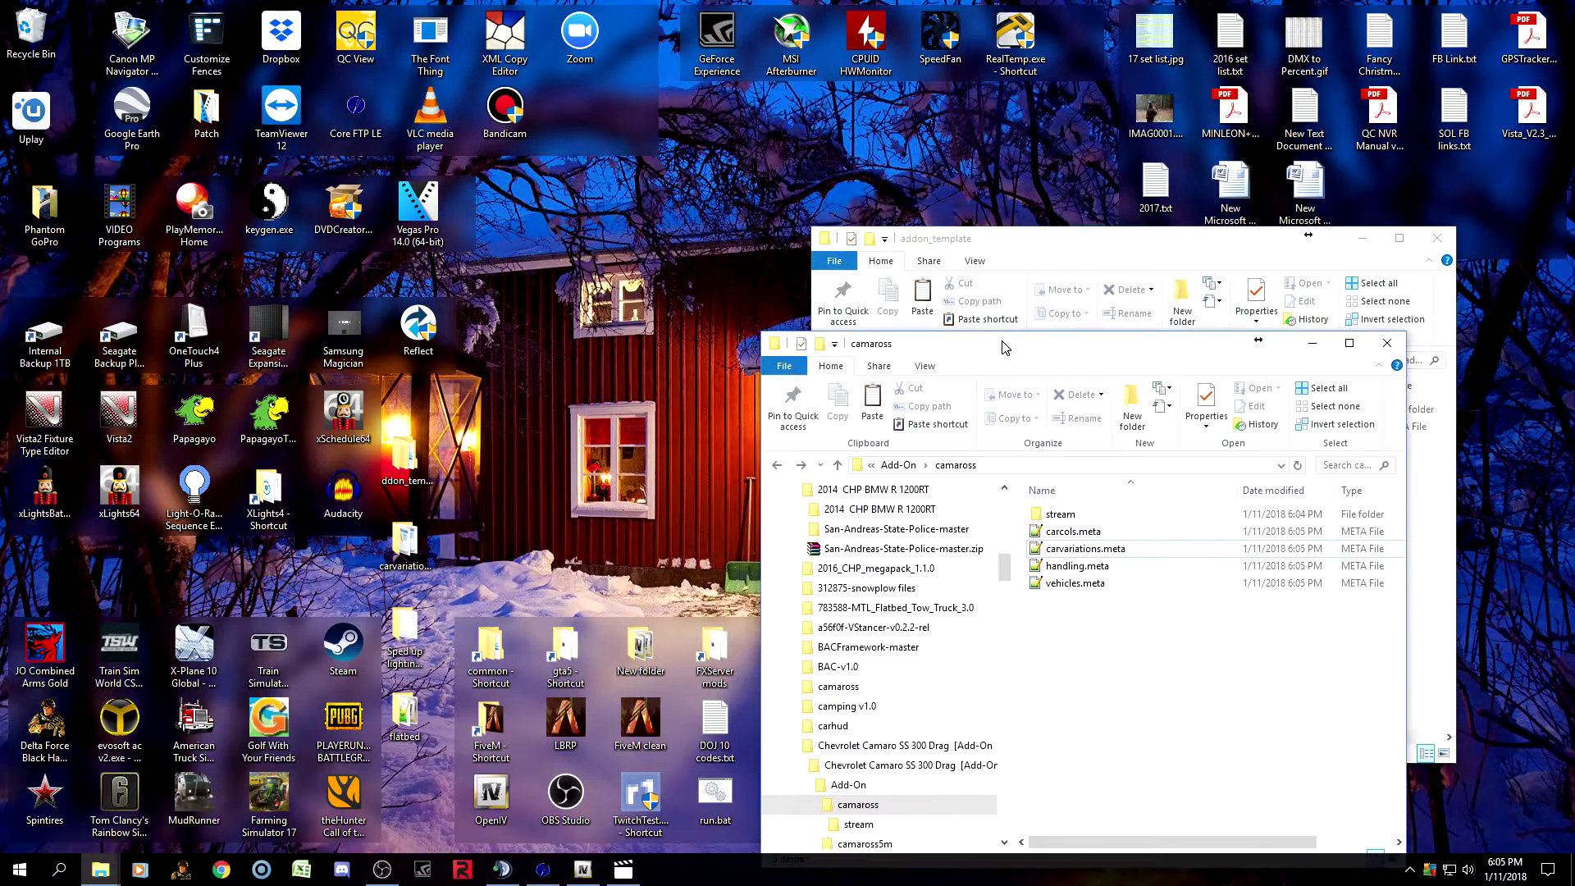
{"action": "double_click", "coordinate": [410, 460]}
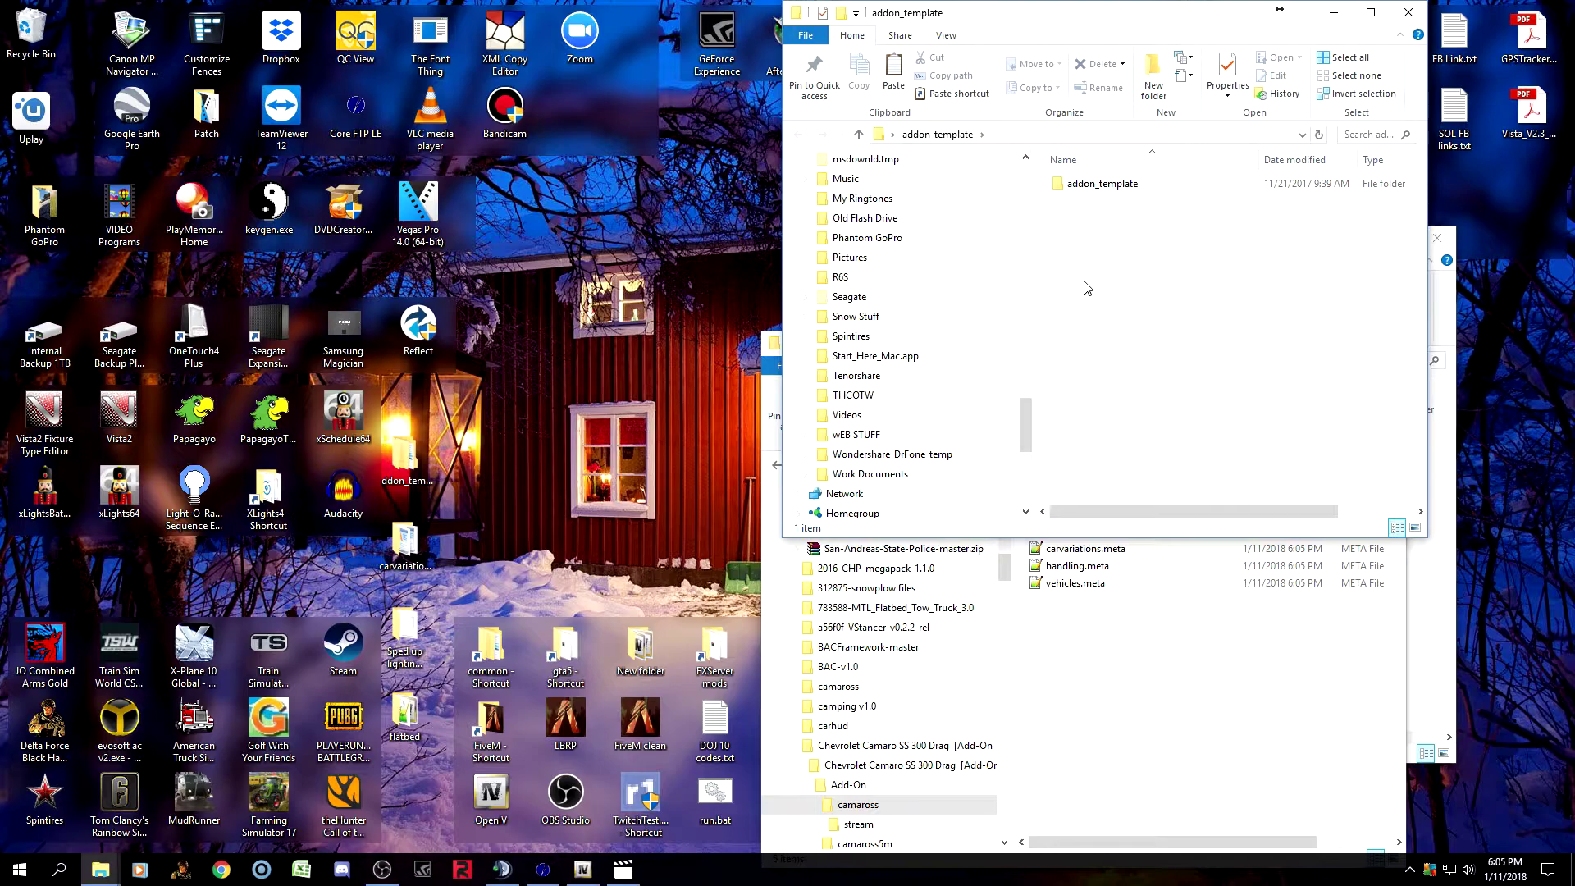
{"action": "left_click_drag", "start_coordinate": [1124, 15], "coordinate": [360, 156]}
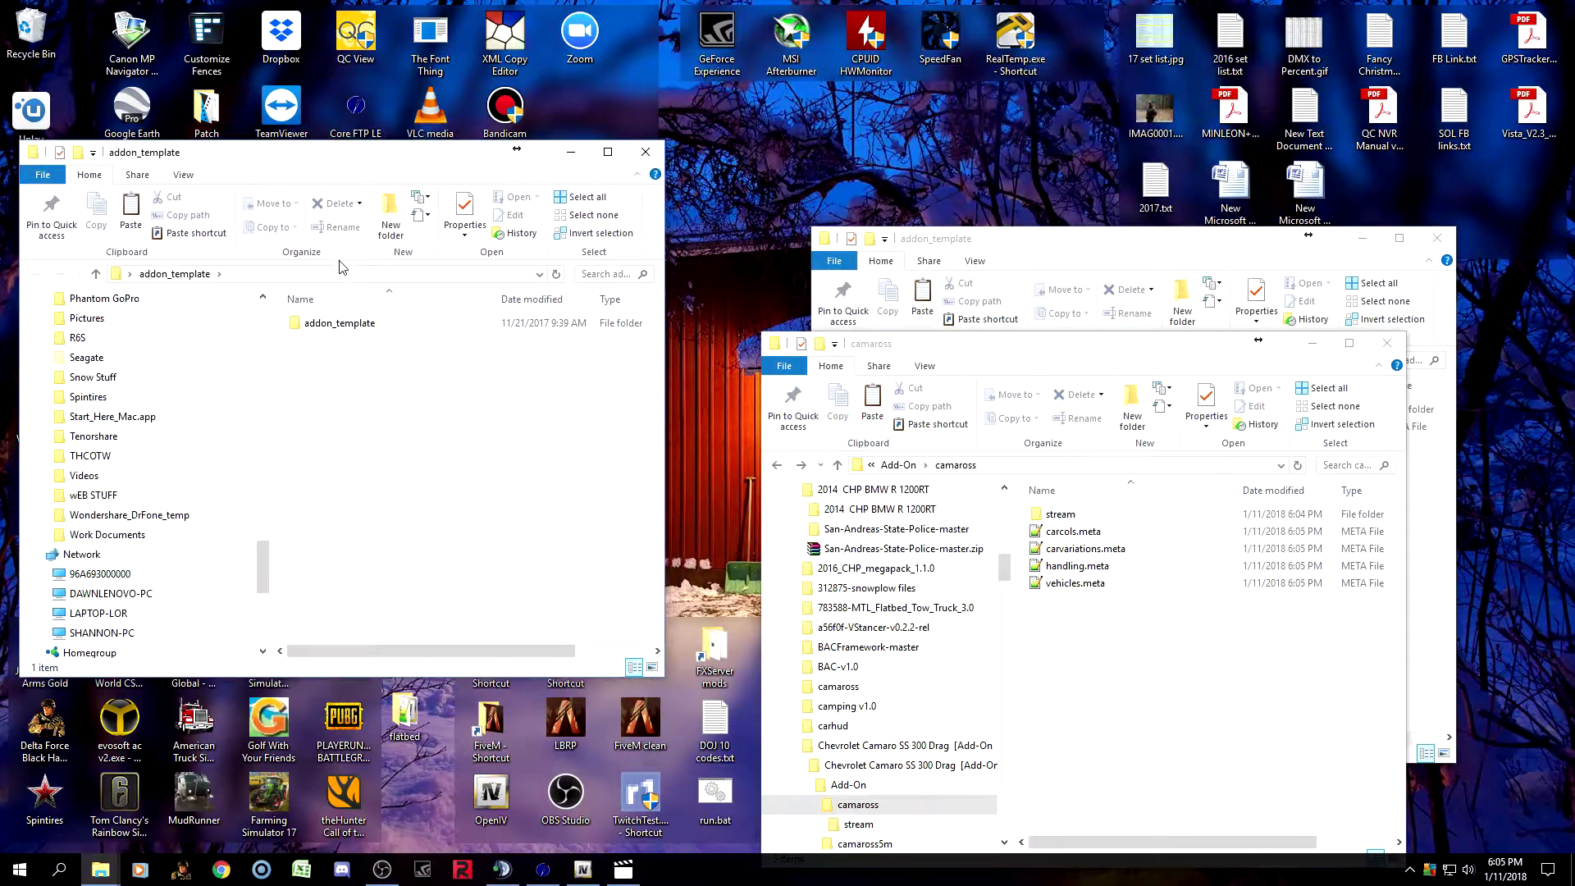
{"action": "double_click", "coordinate": [337, 325]}
Copy __resource.lua from addon_template into the camaross folder and put addon_template away.
{"action": "right_click", "coordinate": [351, 339]}
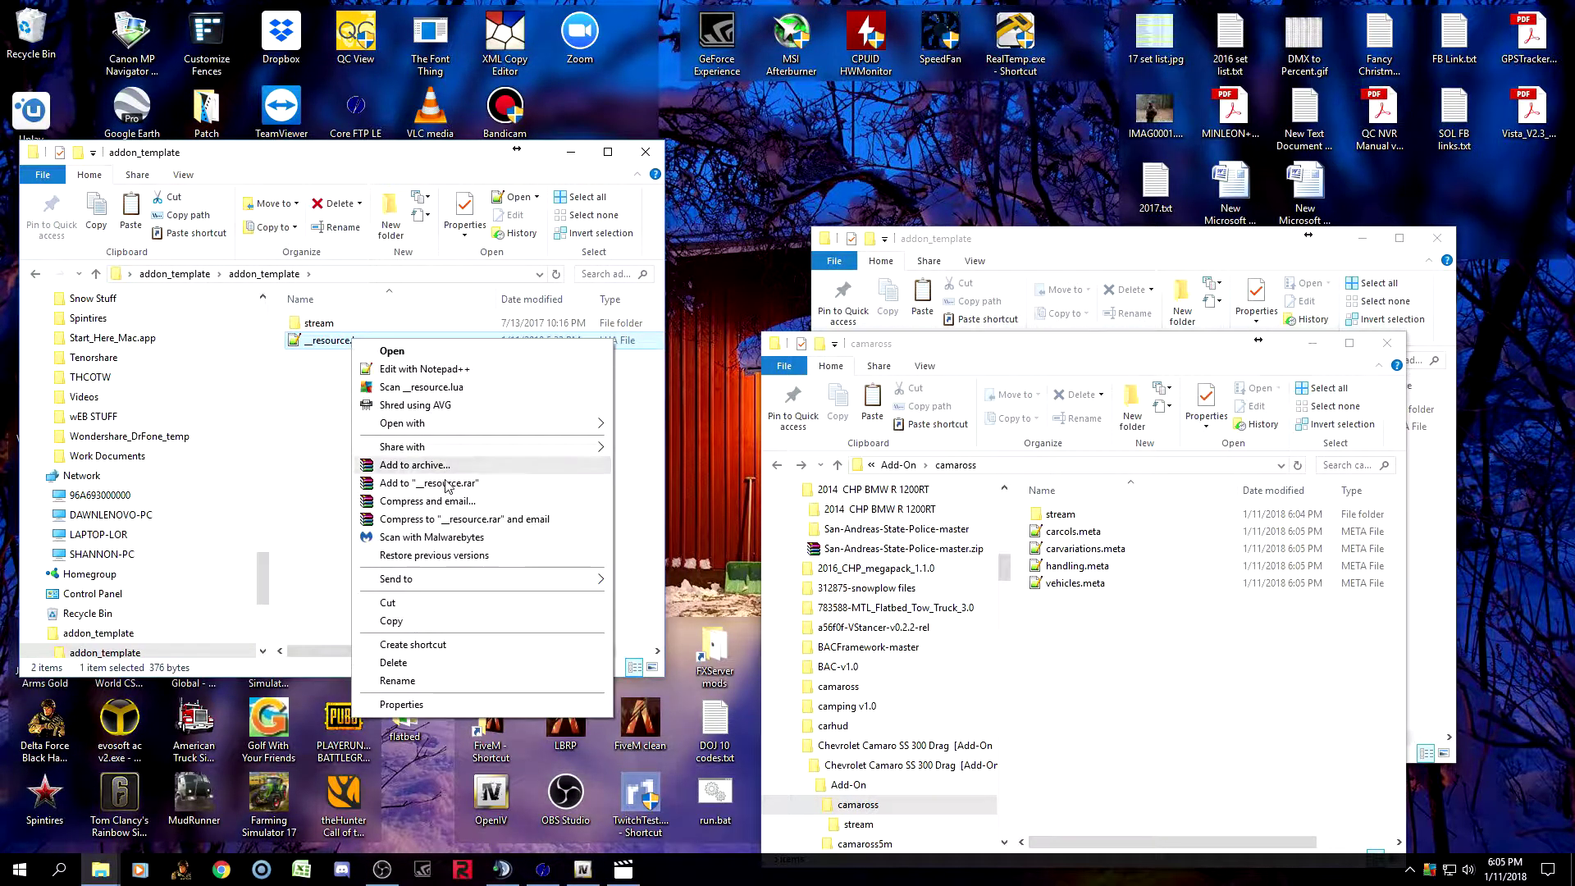
{"action": "left_click", "coordinate": [449, 621]}
{"action": "right_click", "coordinate": [1147, 684]}
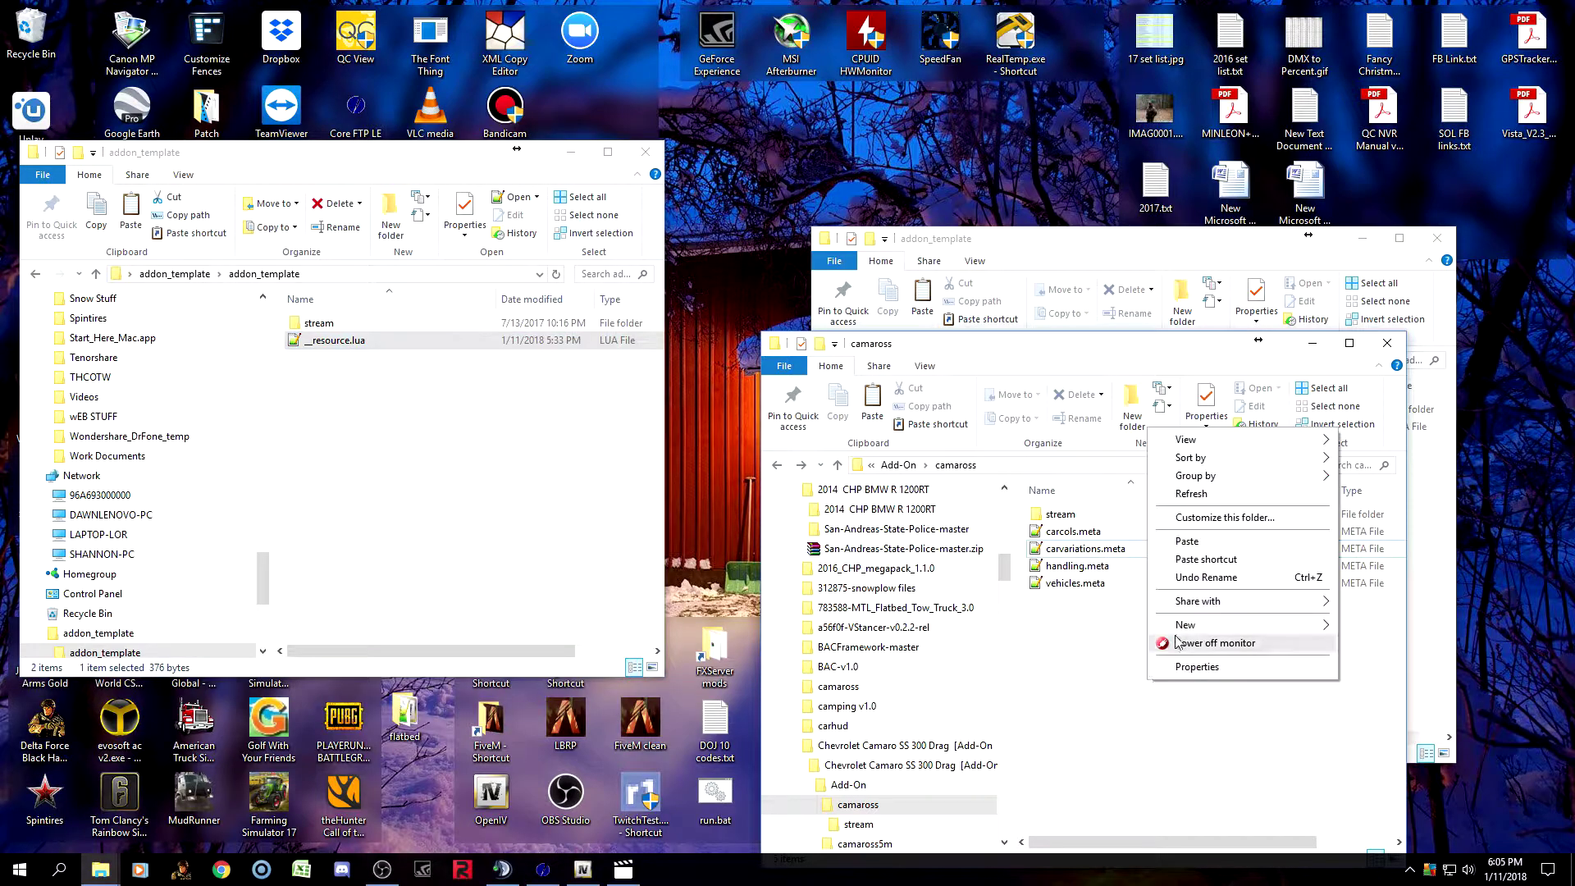
{"action": "left_click", "coordinate": [1226, 539]}
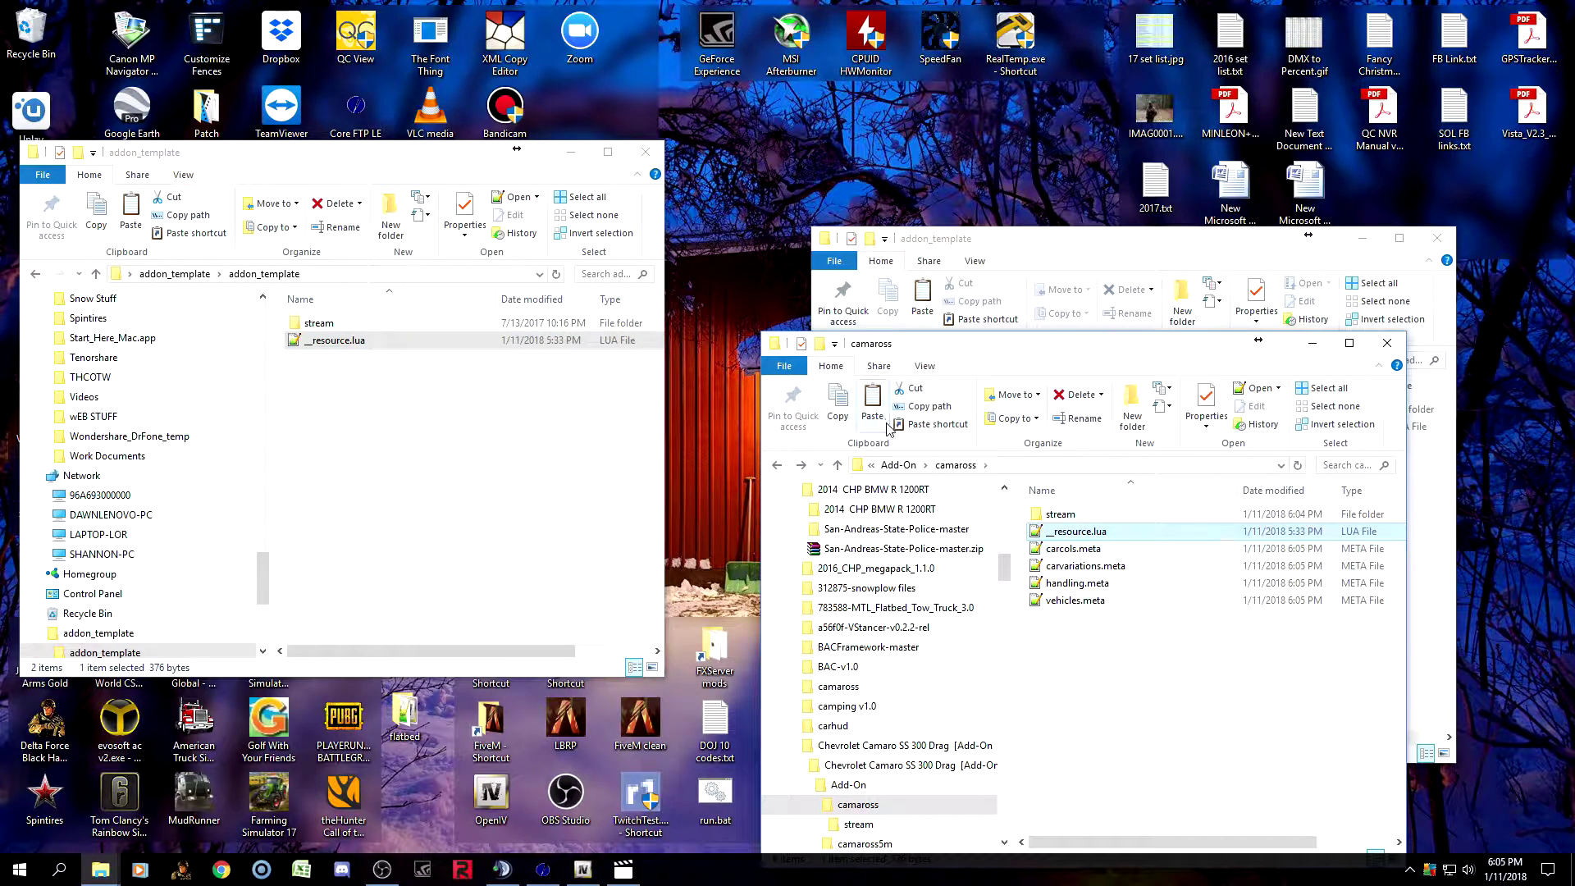
{"action": "left_click", "coordinate": [558, 153]}
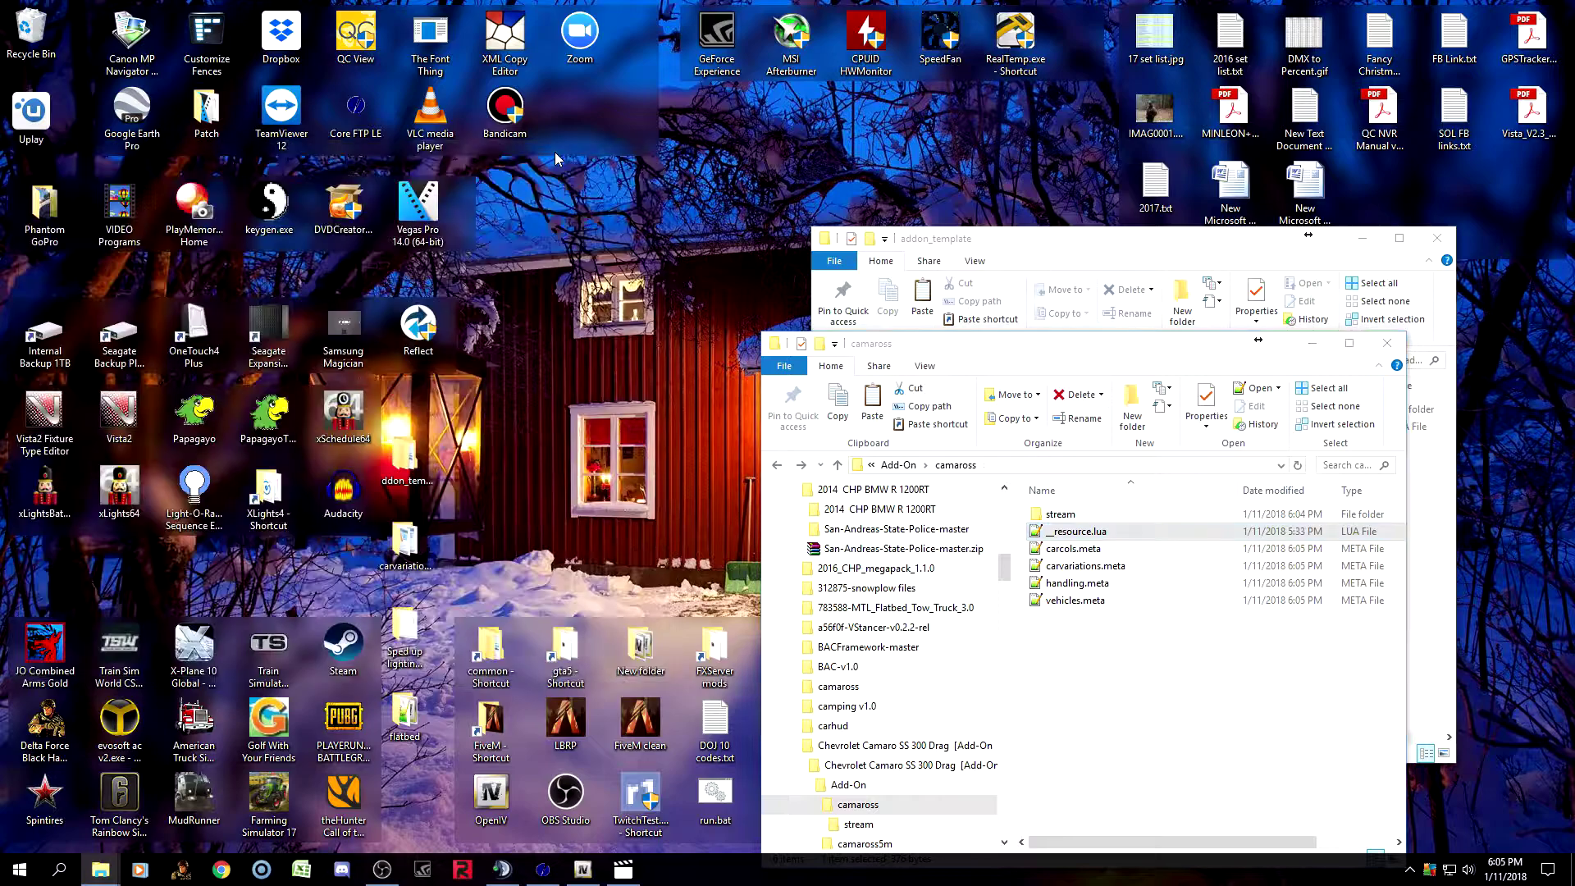
{"action": "left_click", "coordinate": [1362, 238]}
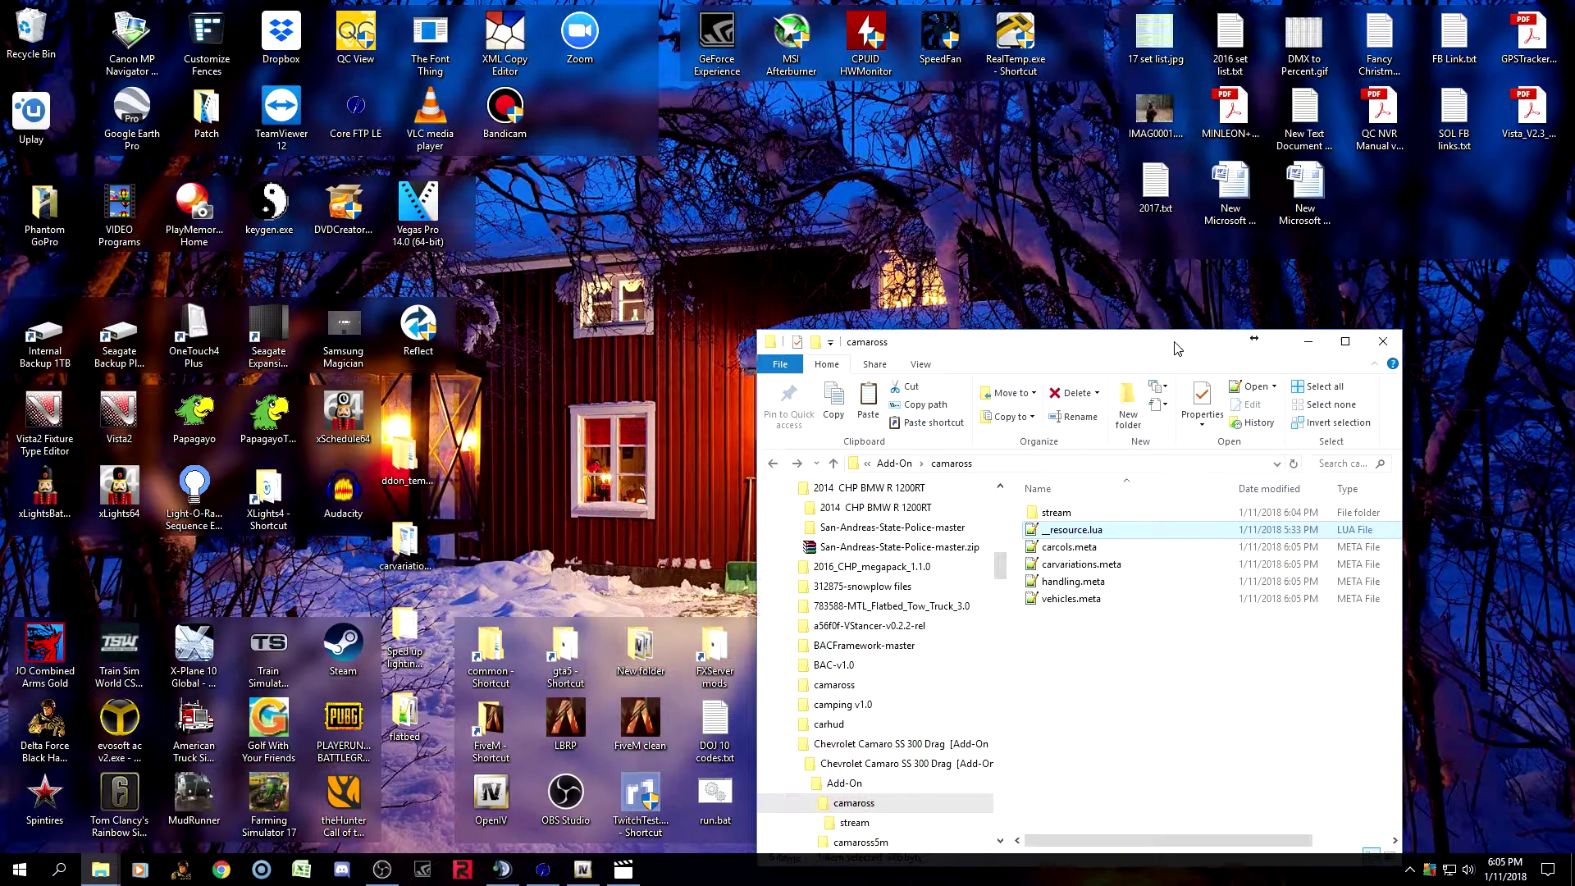
Review camaross's __resource.lua in Notepad++, then return to the Add-On folder.
{"action": "left_click_drag", "start_coordinate": [1268, 343], "coordinate": [980, 207]}
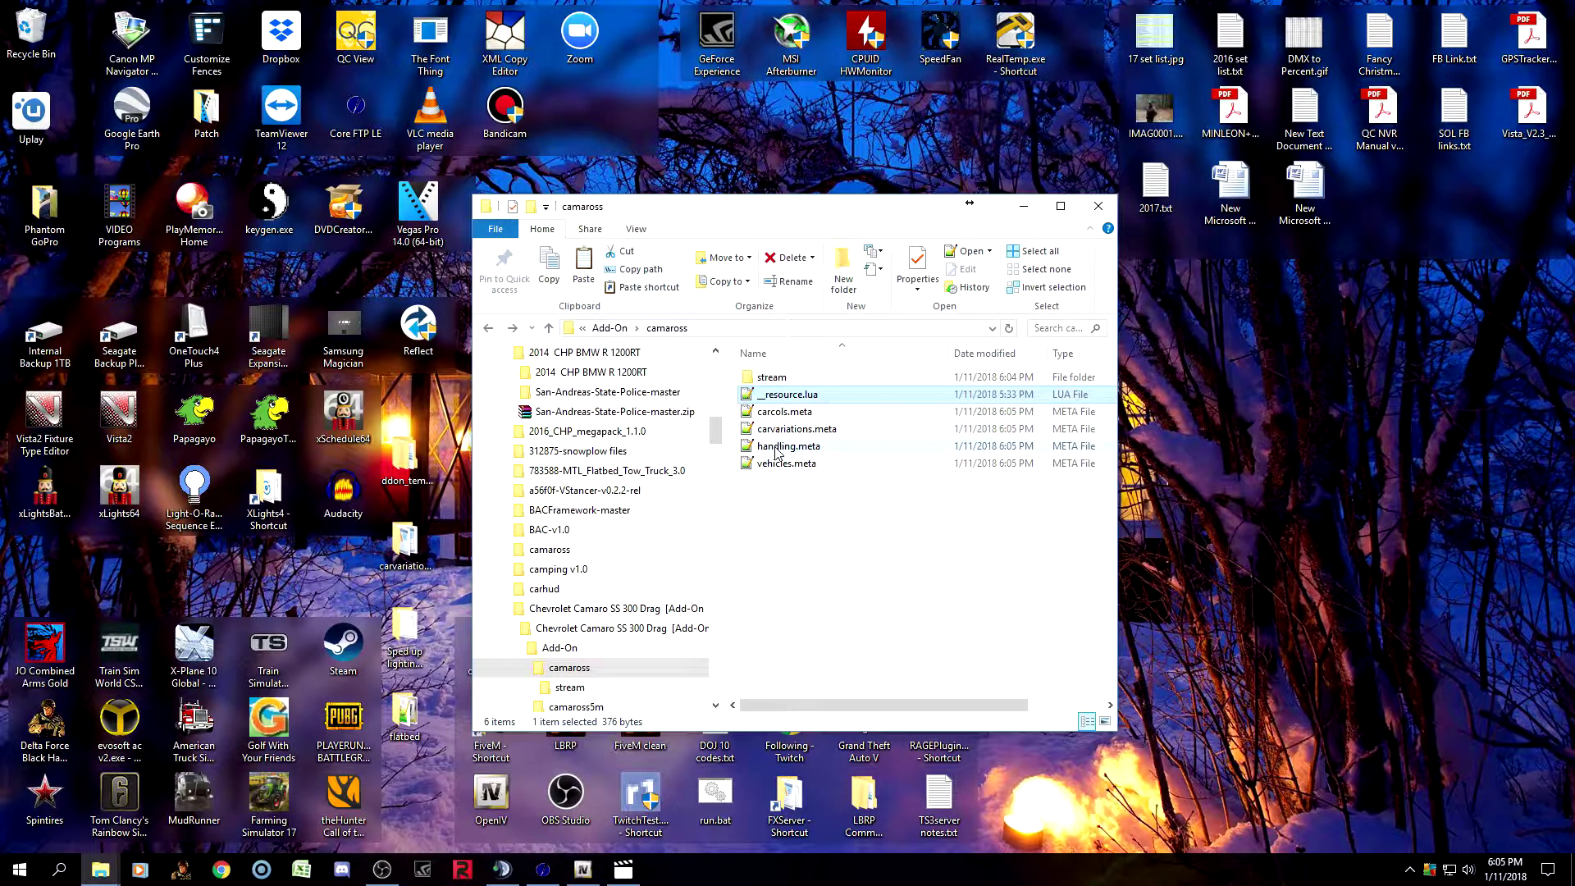
{"action": "double_click", "coordinate": [799, 395]}
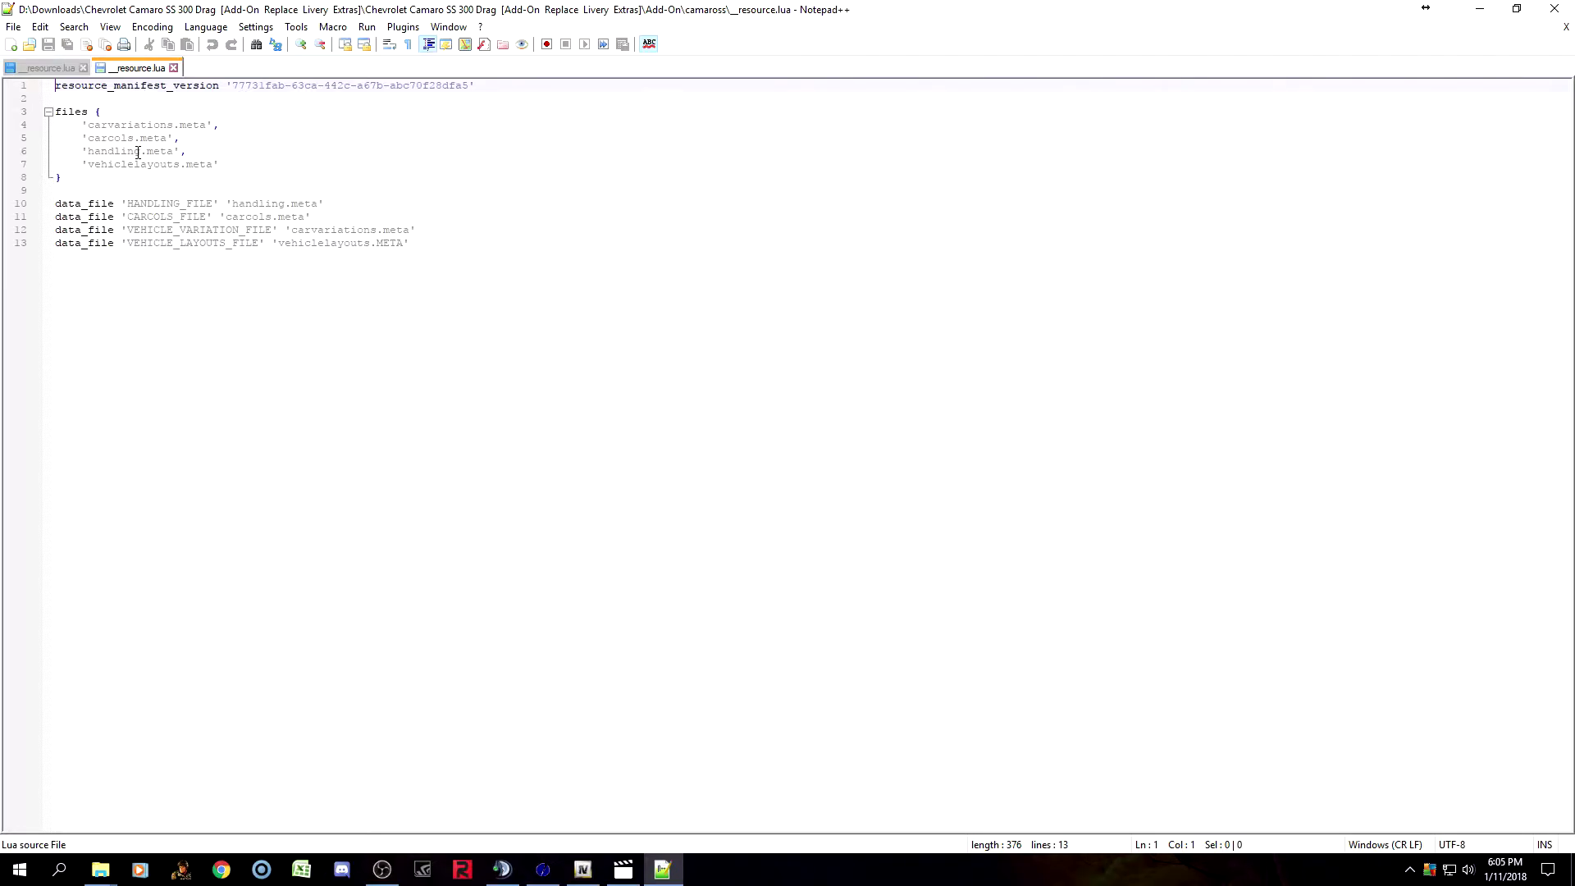
{"action": "left_click", "coordinate": [1479, 9]}
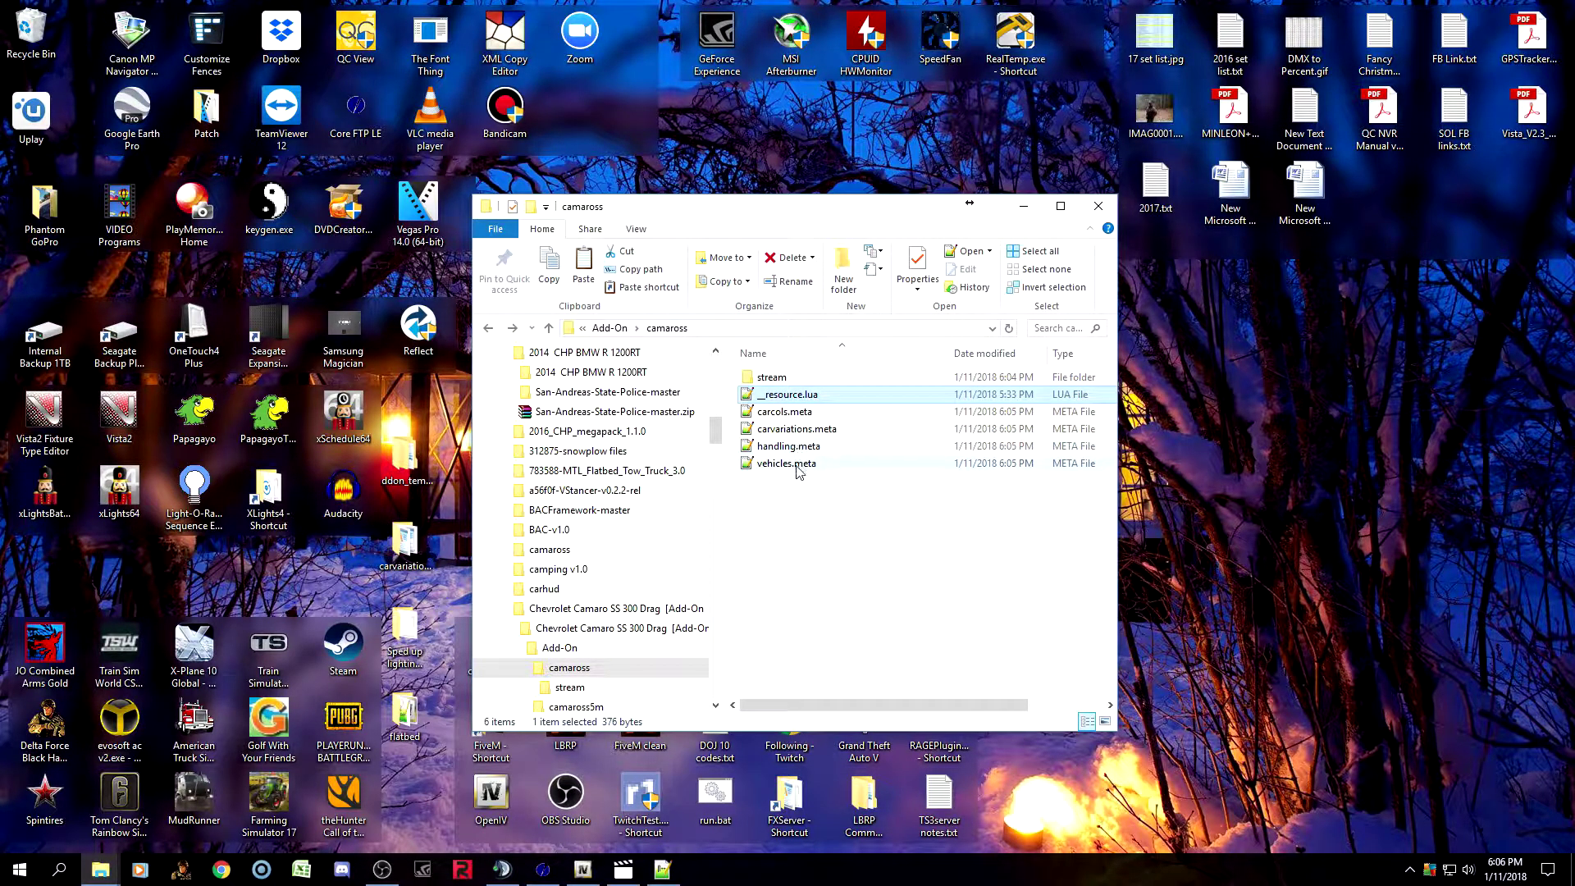
{"action": "left_click", "coordinate": [663, 870]}
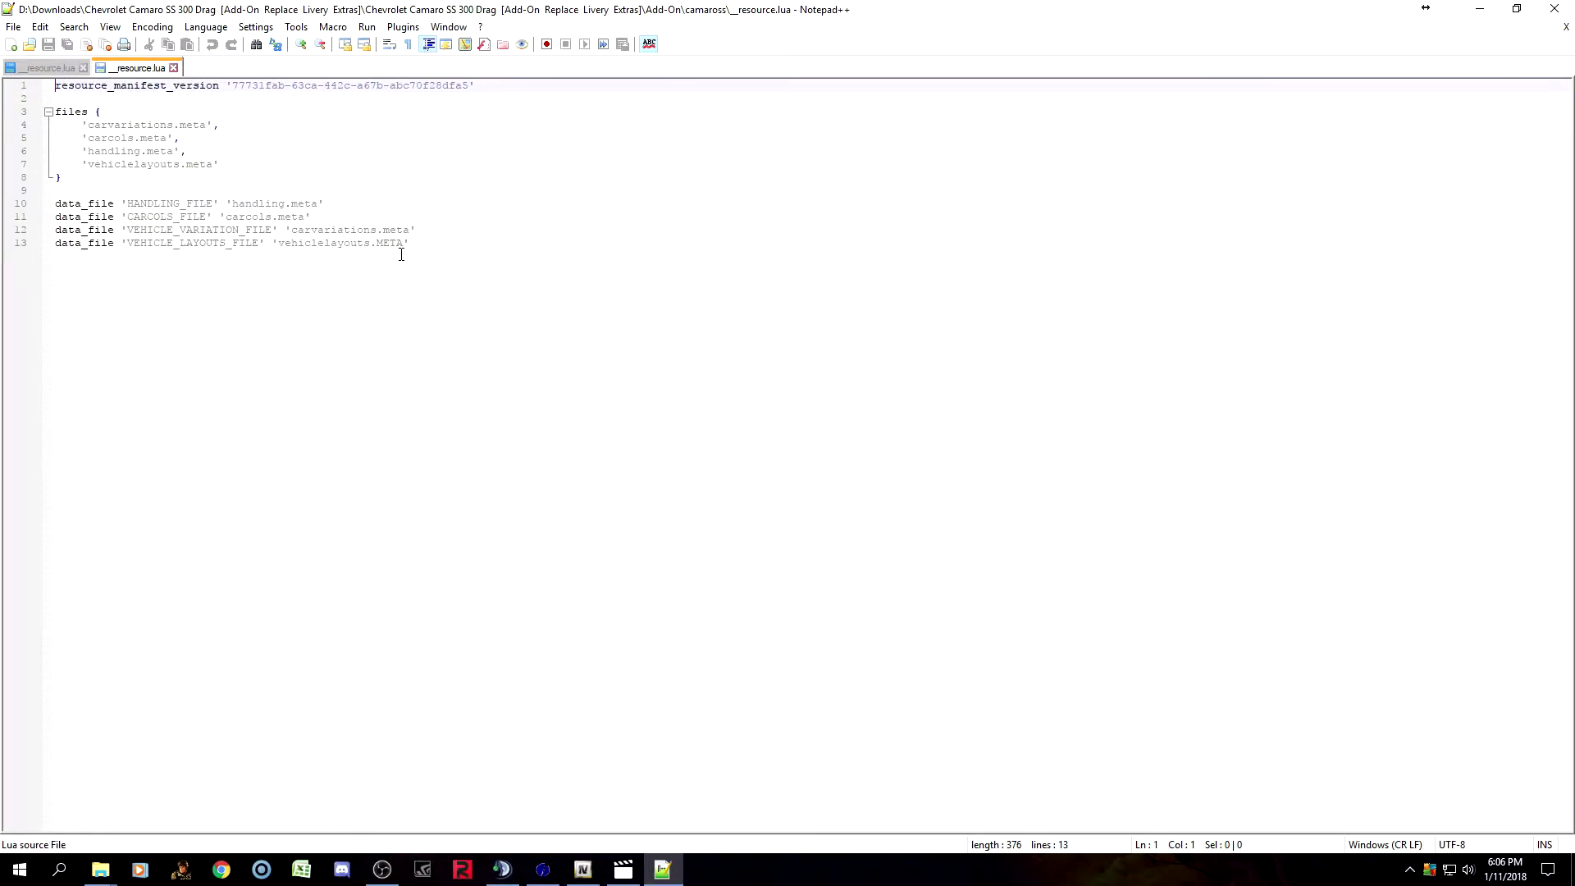
{"action": "left_click", "coordinate": [1480, 8]}
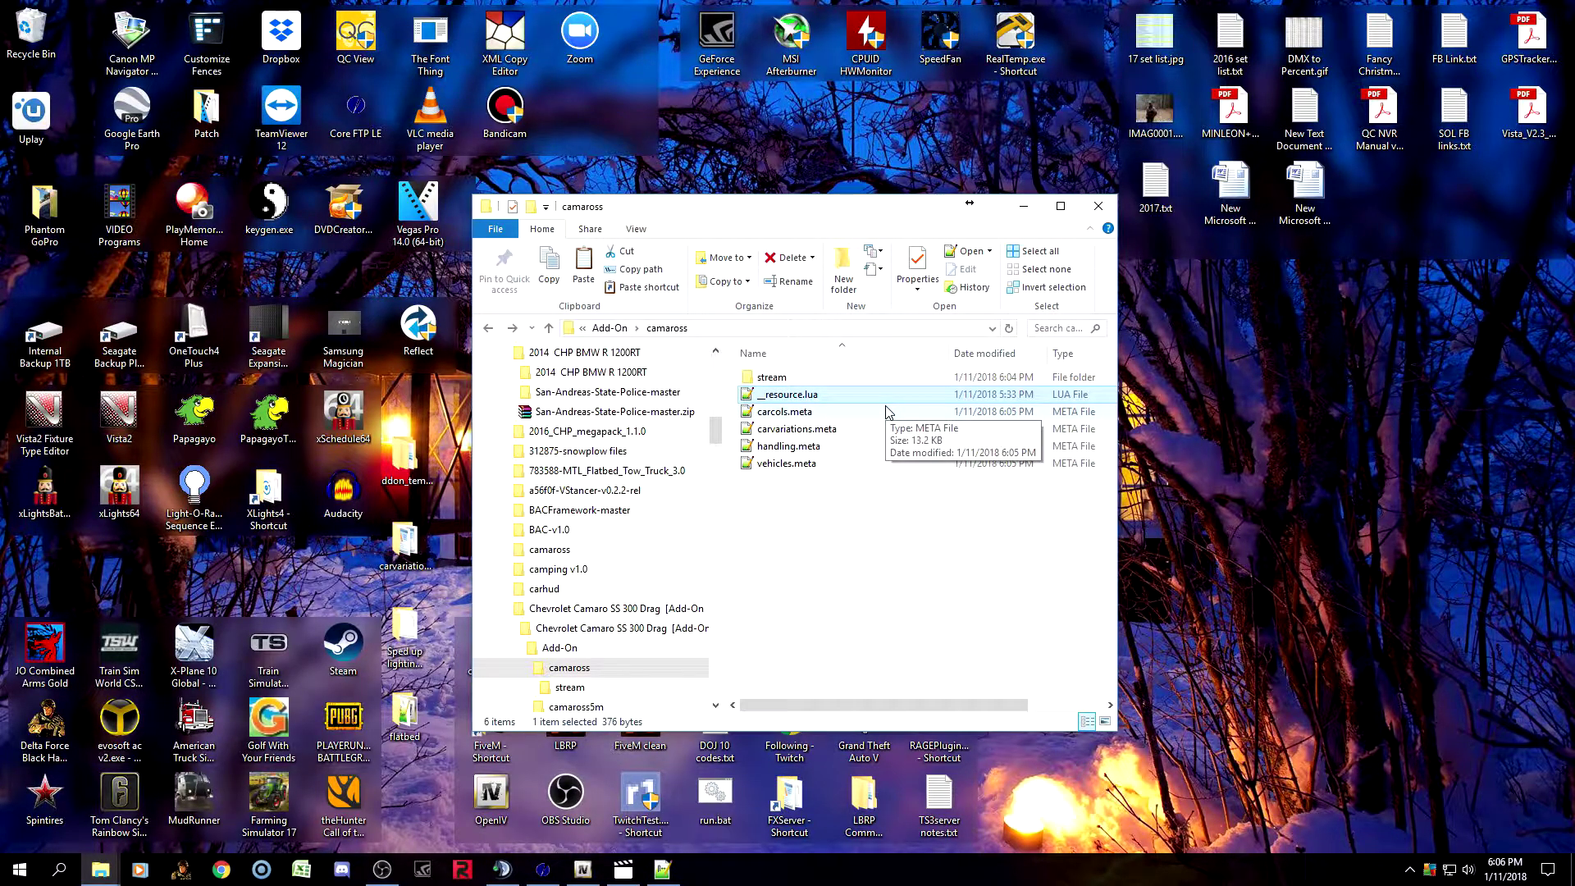
{"action": "left_click", "coordinate": [489, 328]}
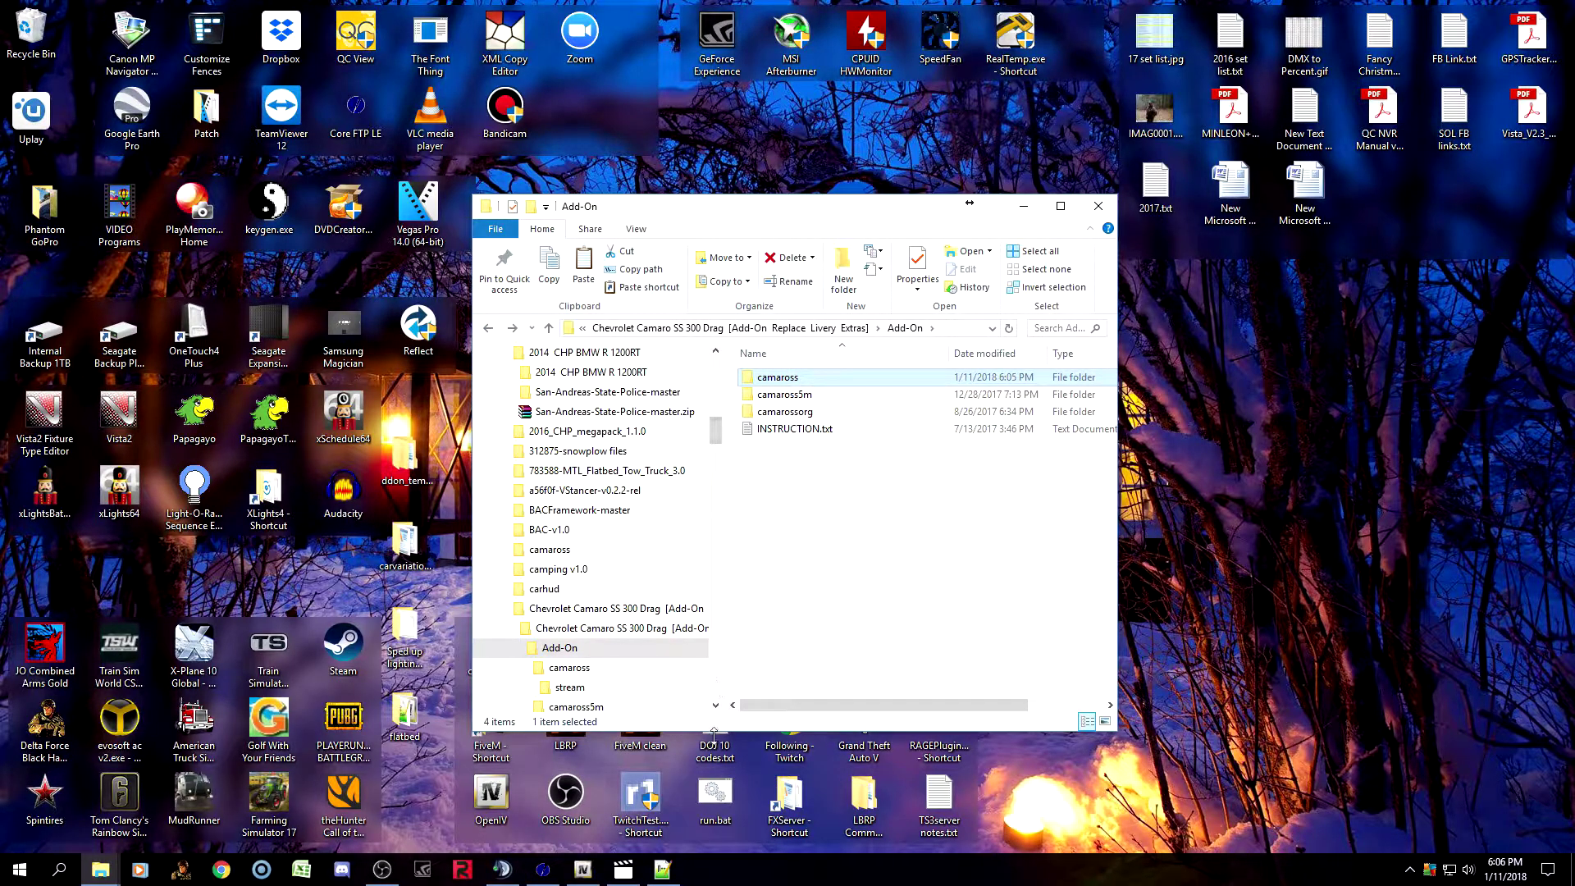
Bring up Core FTP LE and enlarge its window so both panes grow.
{"action": "left_click", "coordinate": [543, 874]}
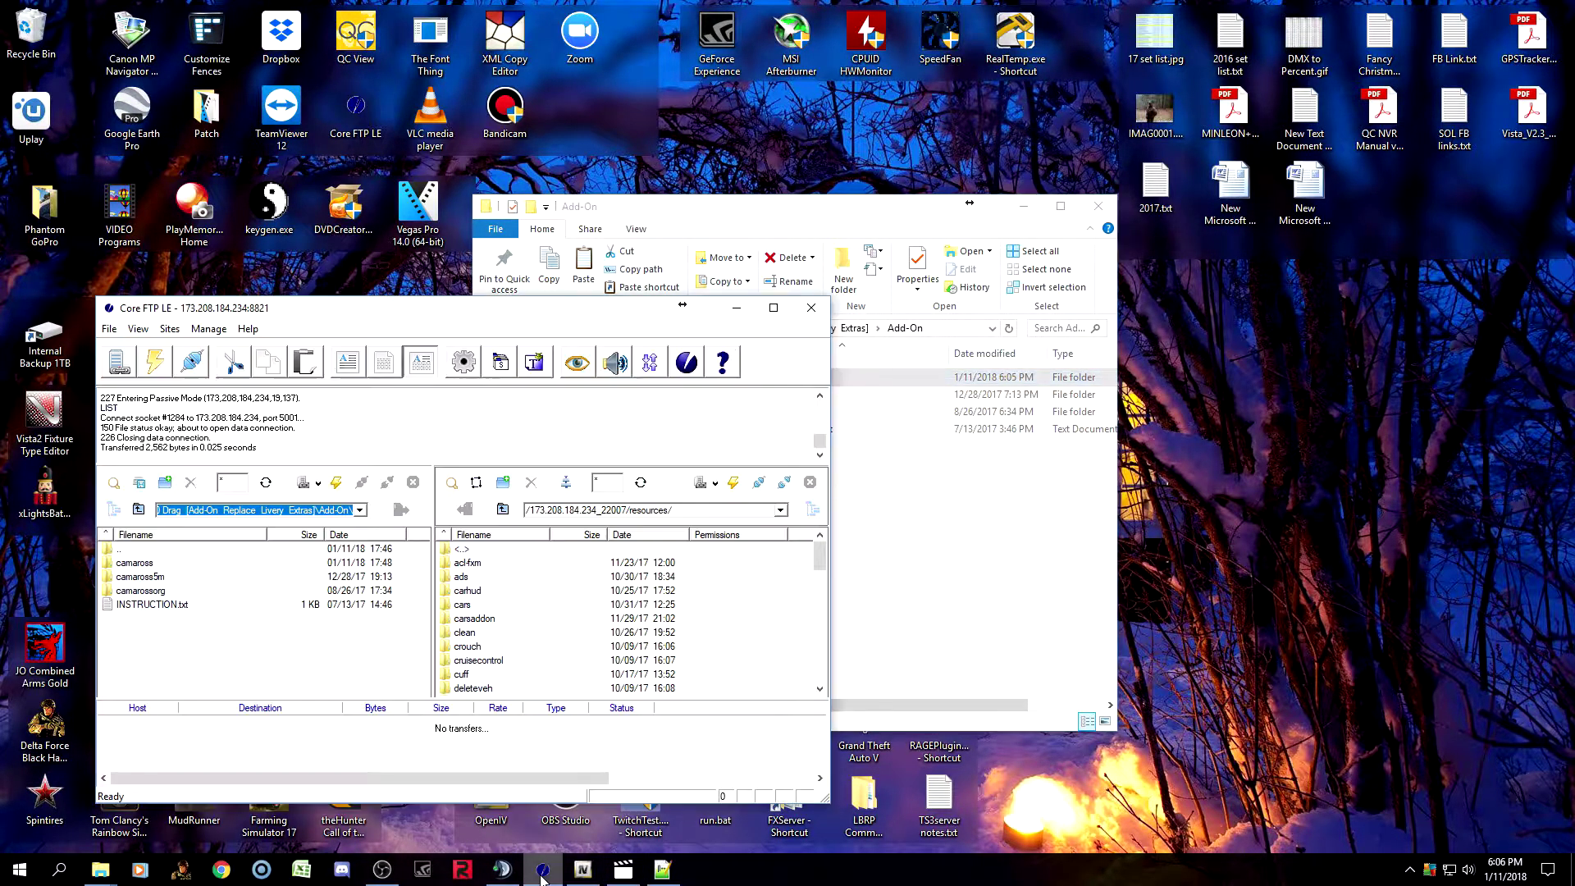
{"action": "left_click_drag", "start_coordinate": [497, 314], "coordinate": [712, 212]}
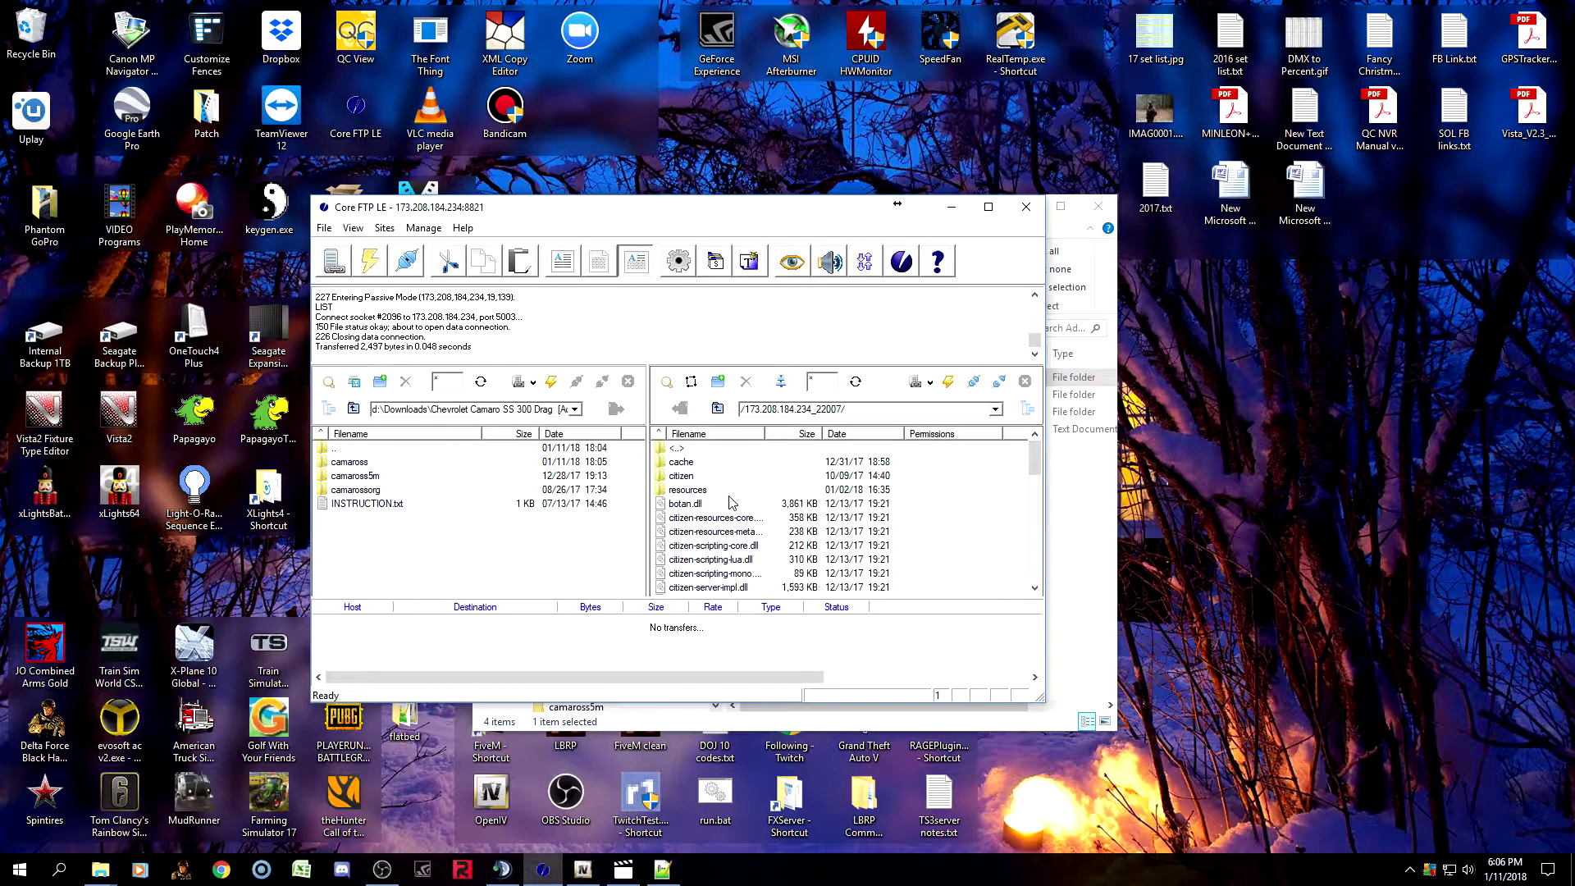
{"action": "left_click_drag", "start_coordinate": [722, 207], "coordinate": [705, 174]}
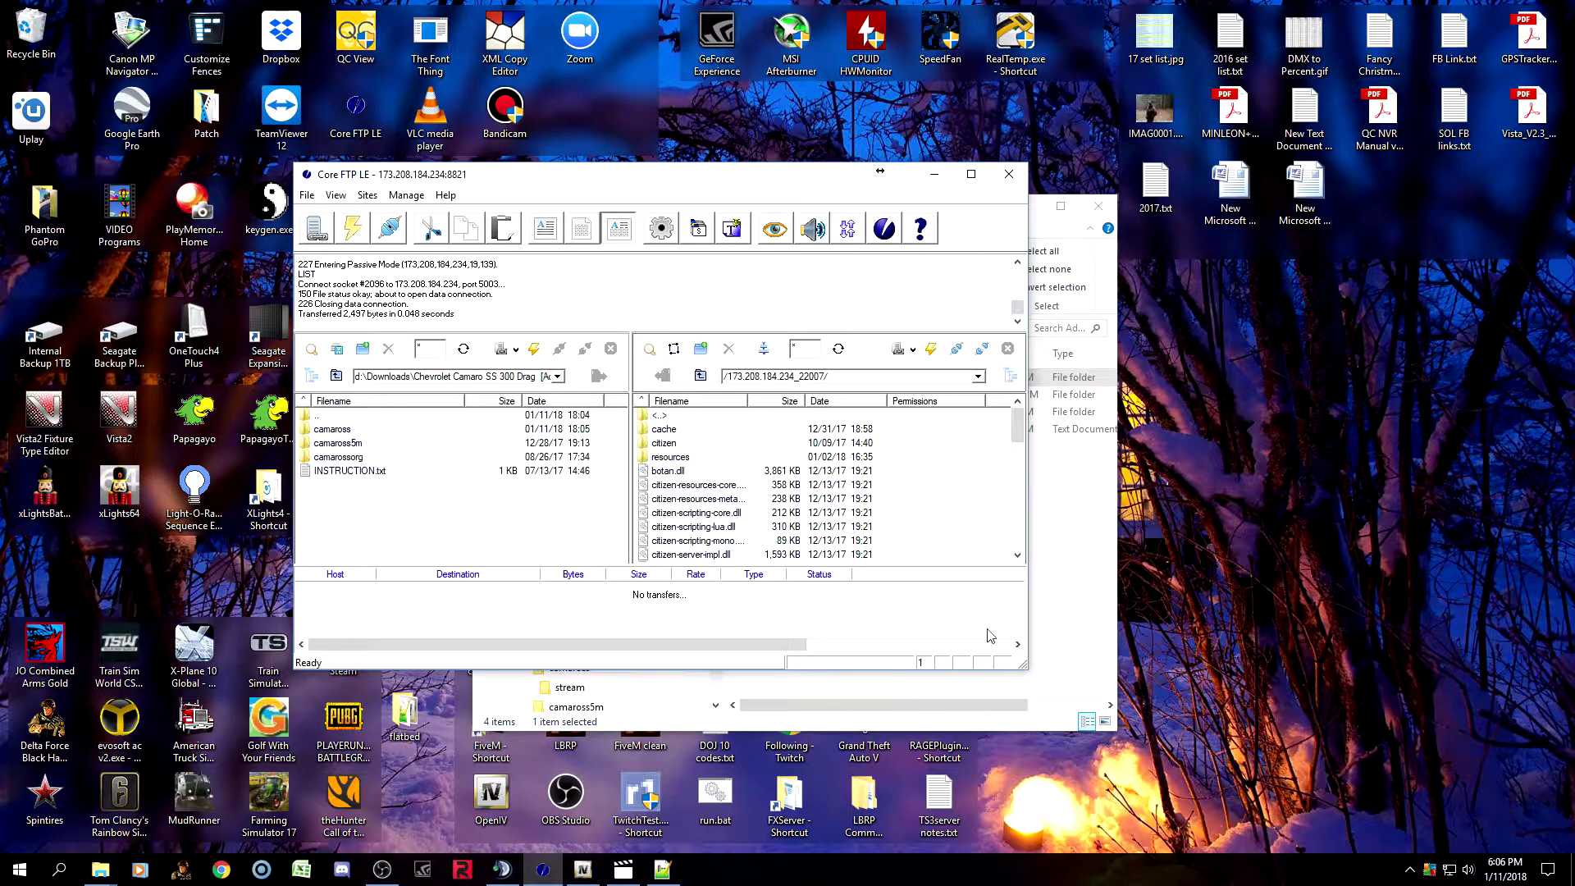
{"action": "left_click_drag", "start_coordinate": [1023, 666], "coordinate": [1112, 749]}
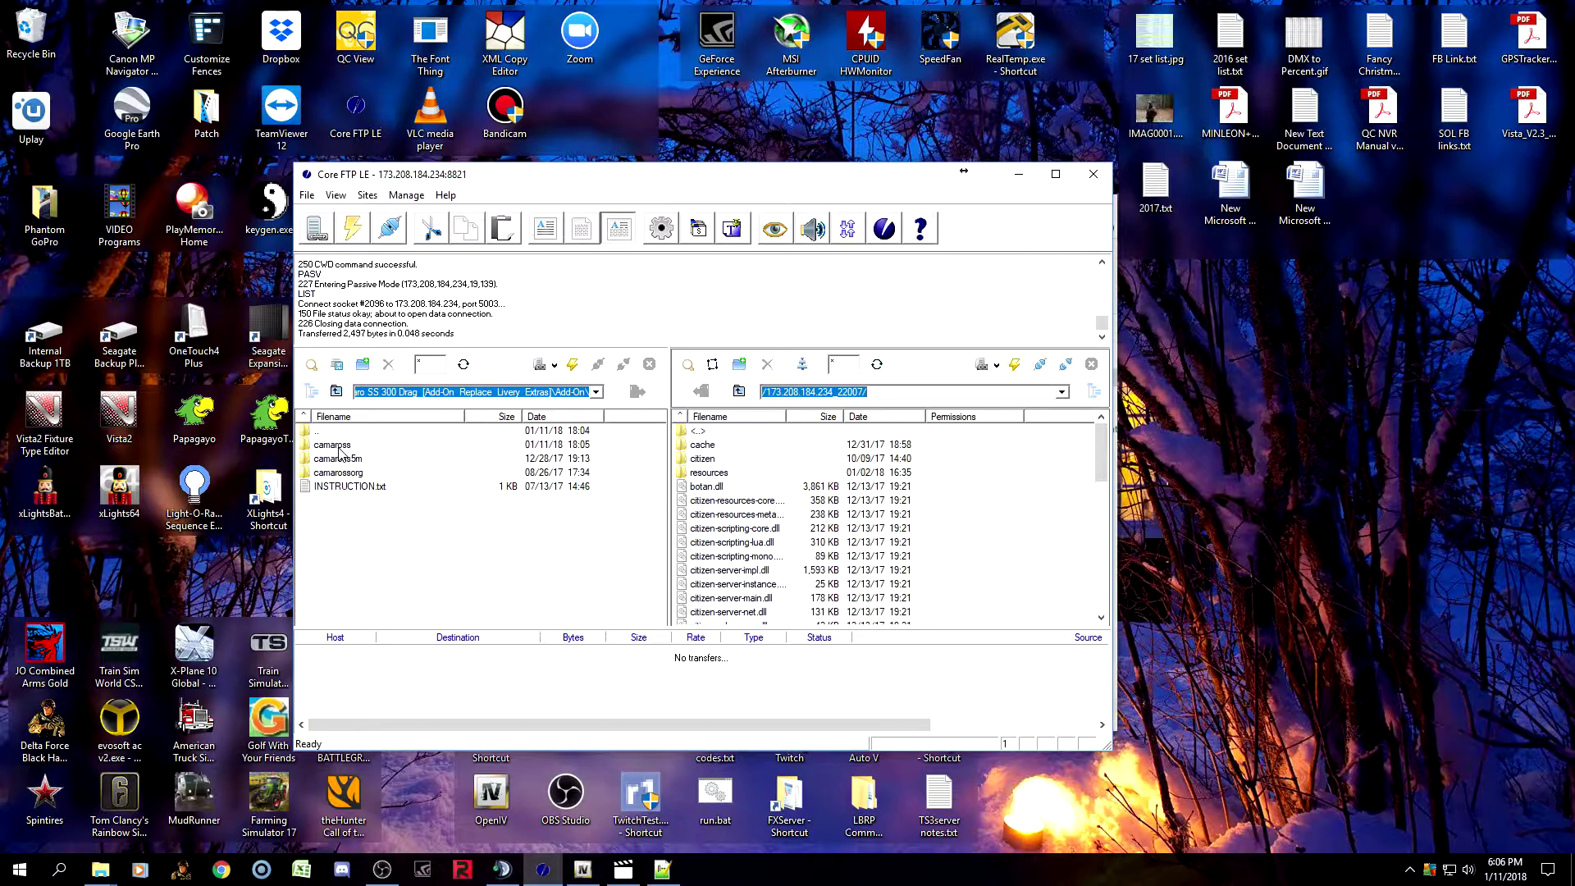
Browse the server to resources/[cars]/camaross/stream to confirm the three camaross model files.
{"action": "double_click", "coordinate": [708, 474]}
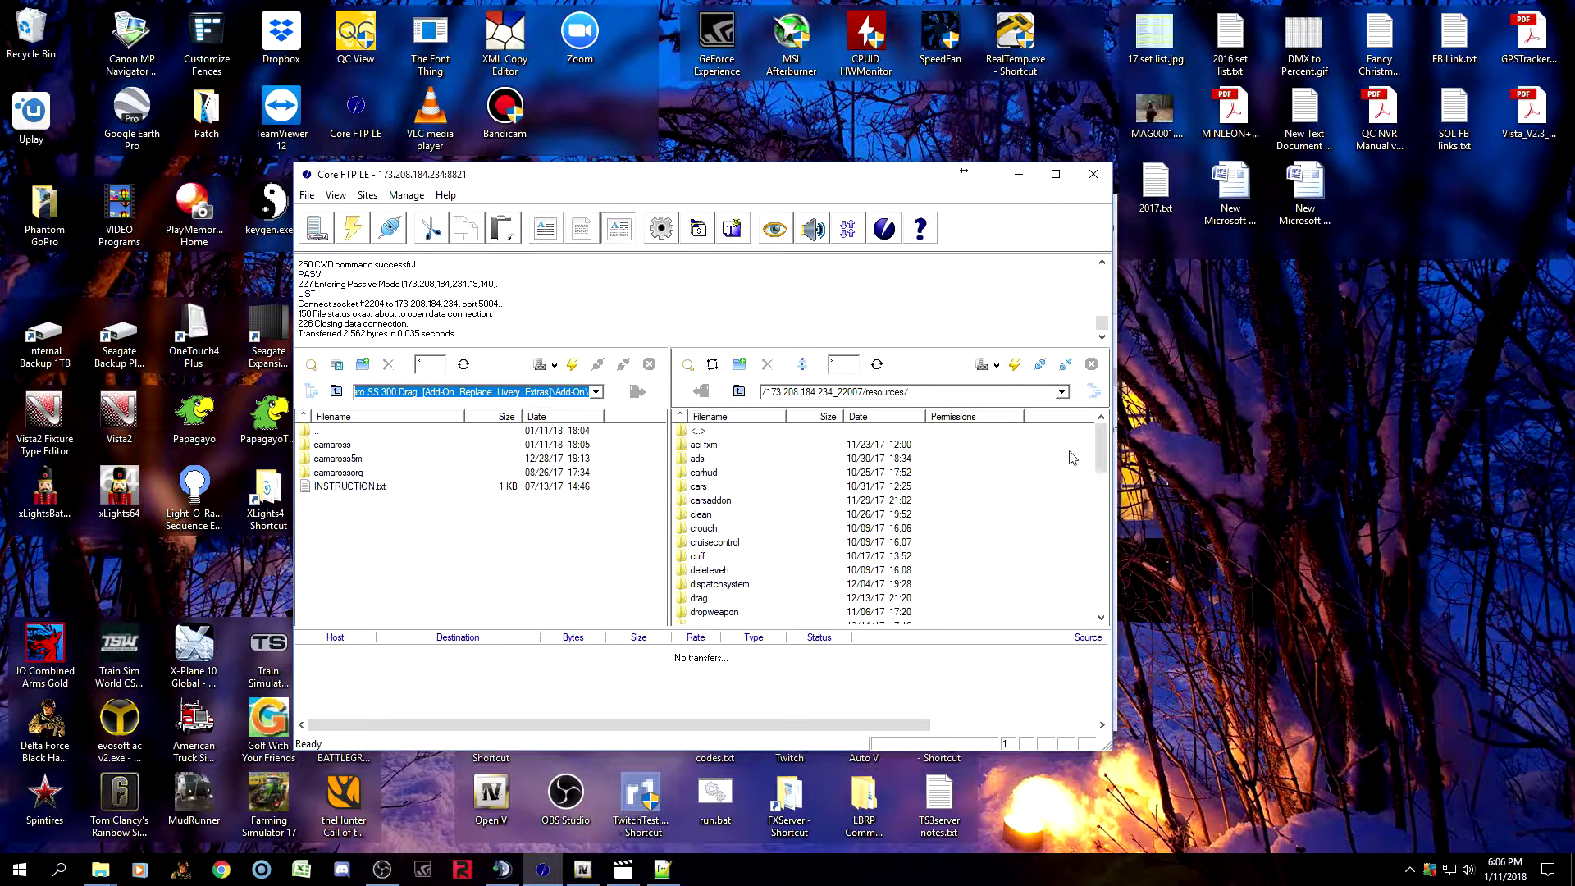
{"action": "left_click_drag", "start_coordinate": [1102, 451], "coordinate": [1105, 613]}
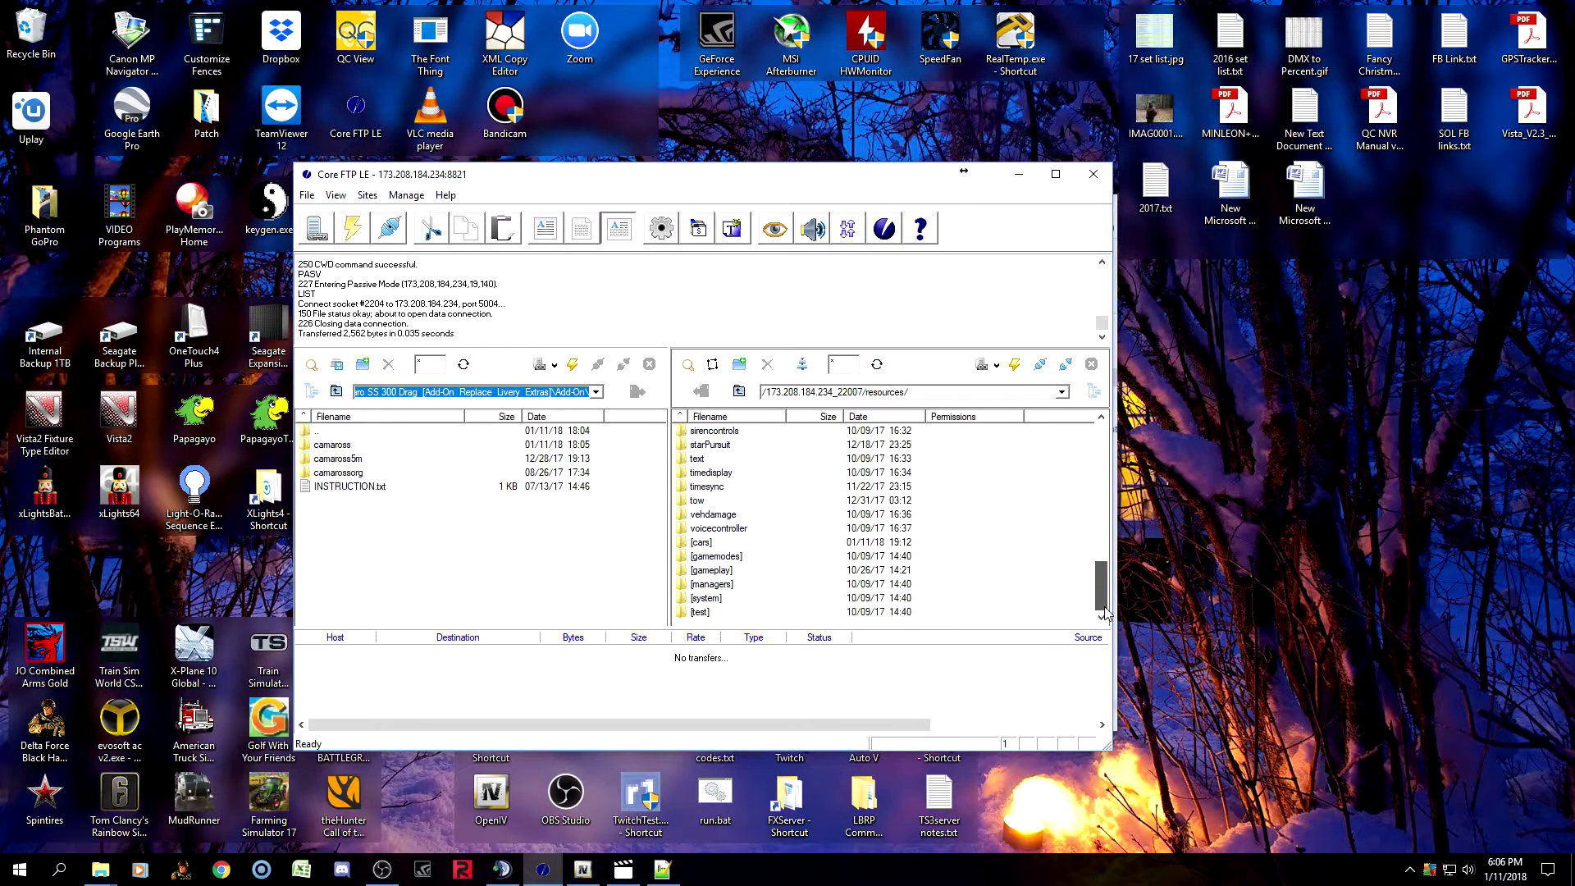
{"action": "double_click", "coordinate": [706, 543]}
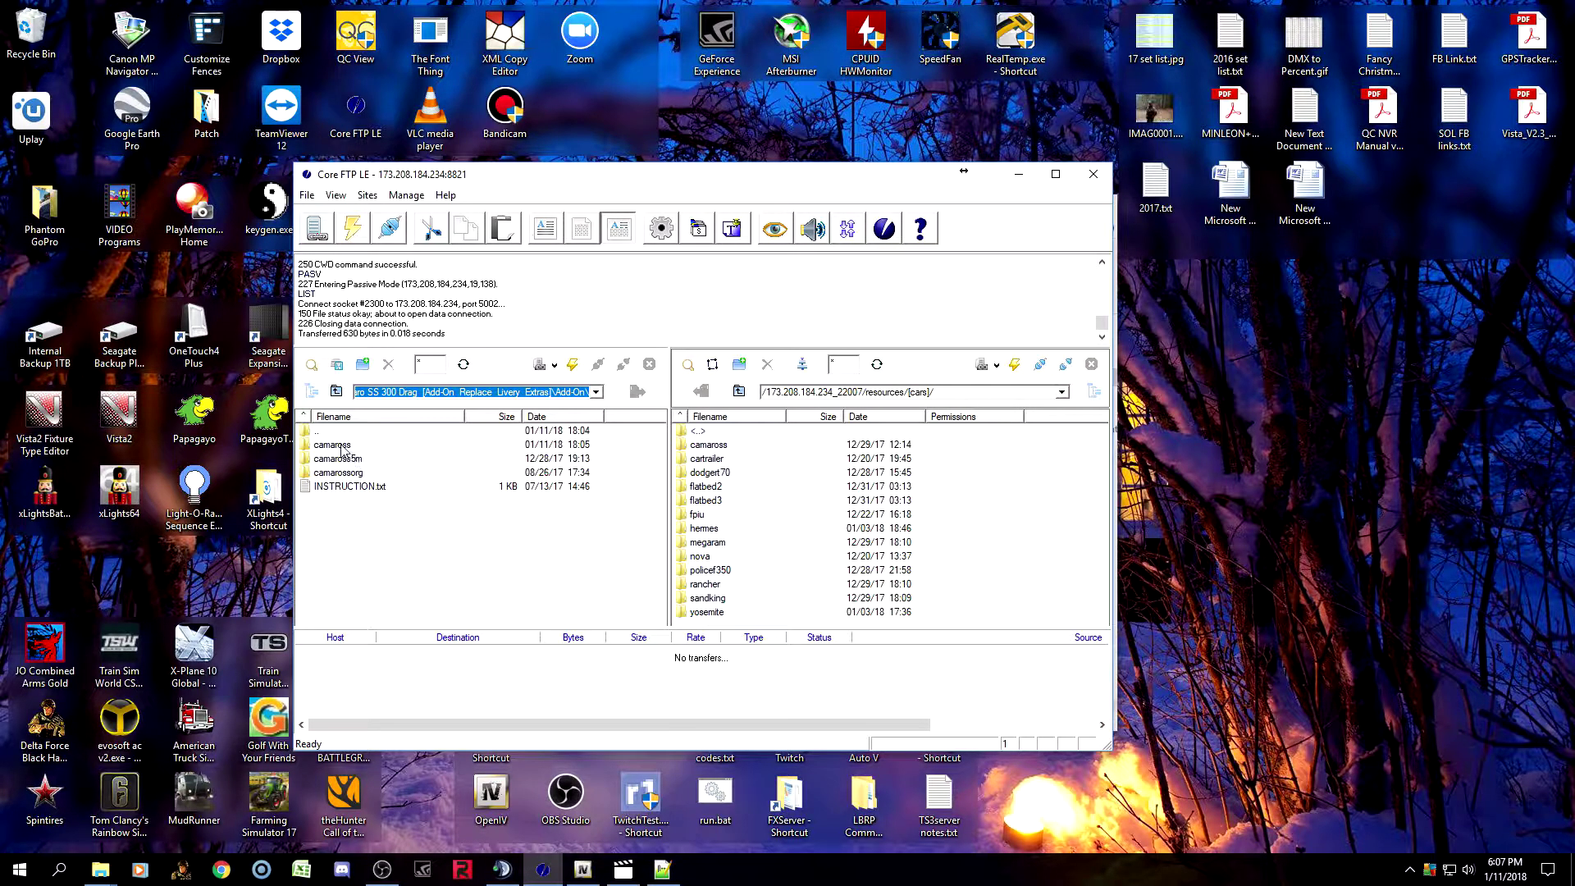
{"action": "double_click", "coordinate": [725, 452]}
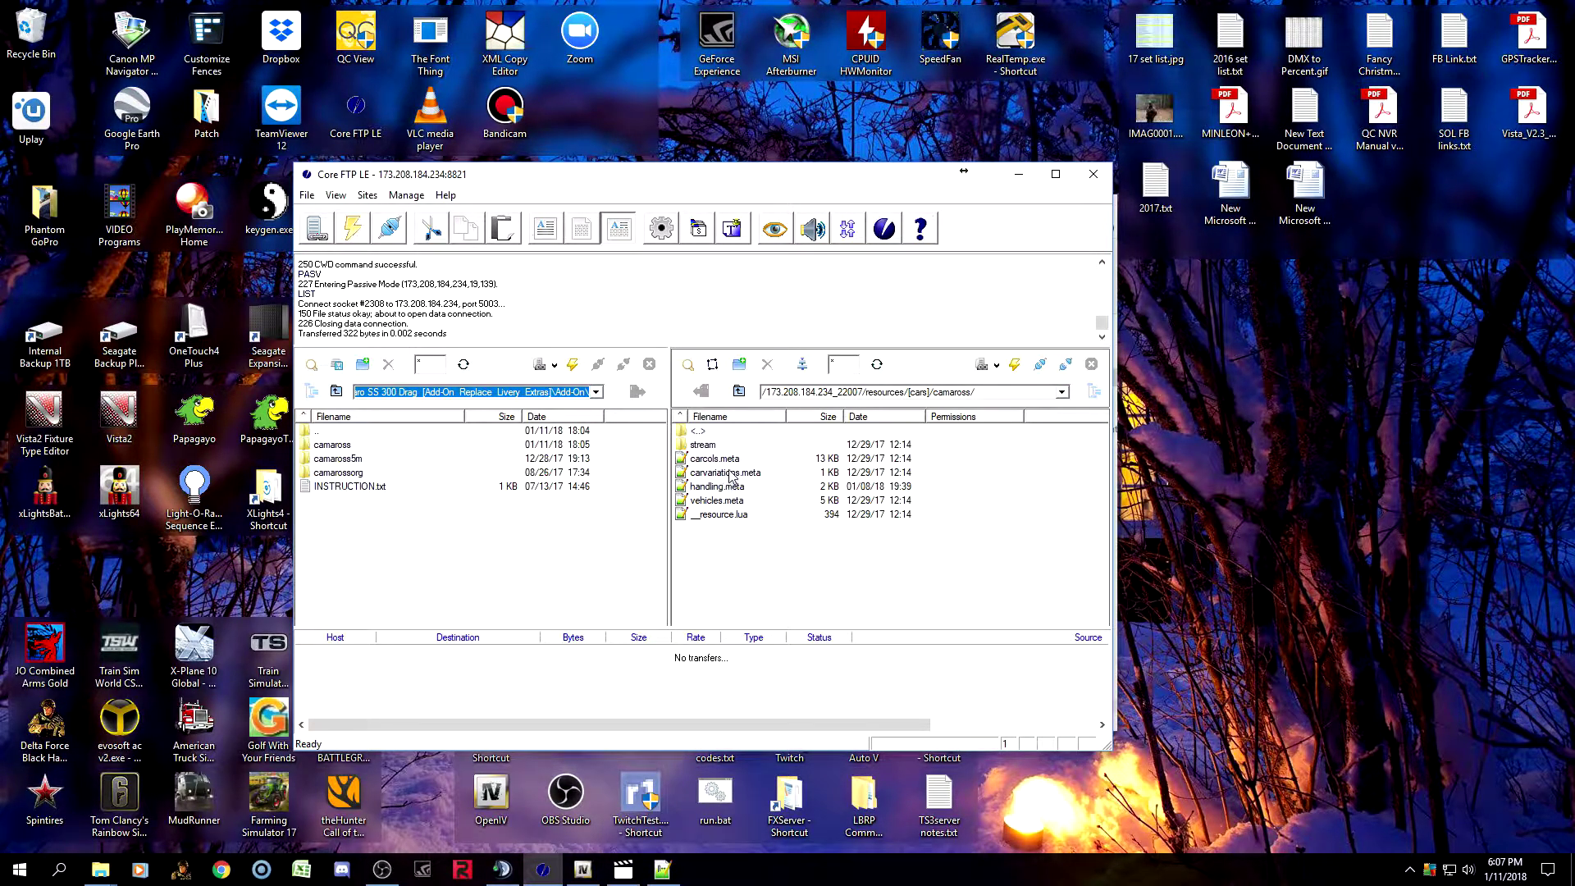
{"action": "left_click", "coordinate": [713, 445]}
{"action": "double_click", "coordinate": [717, 448]}
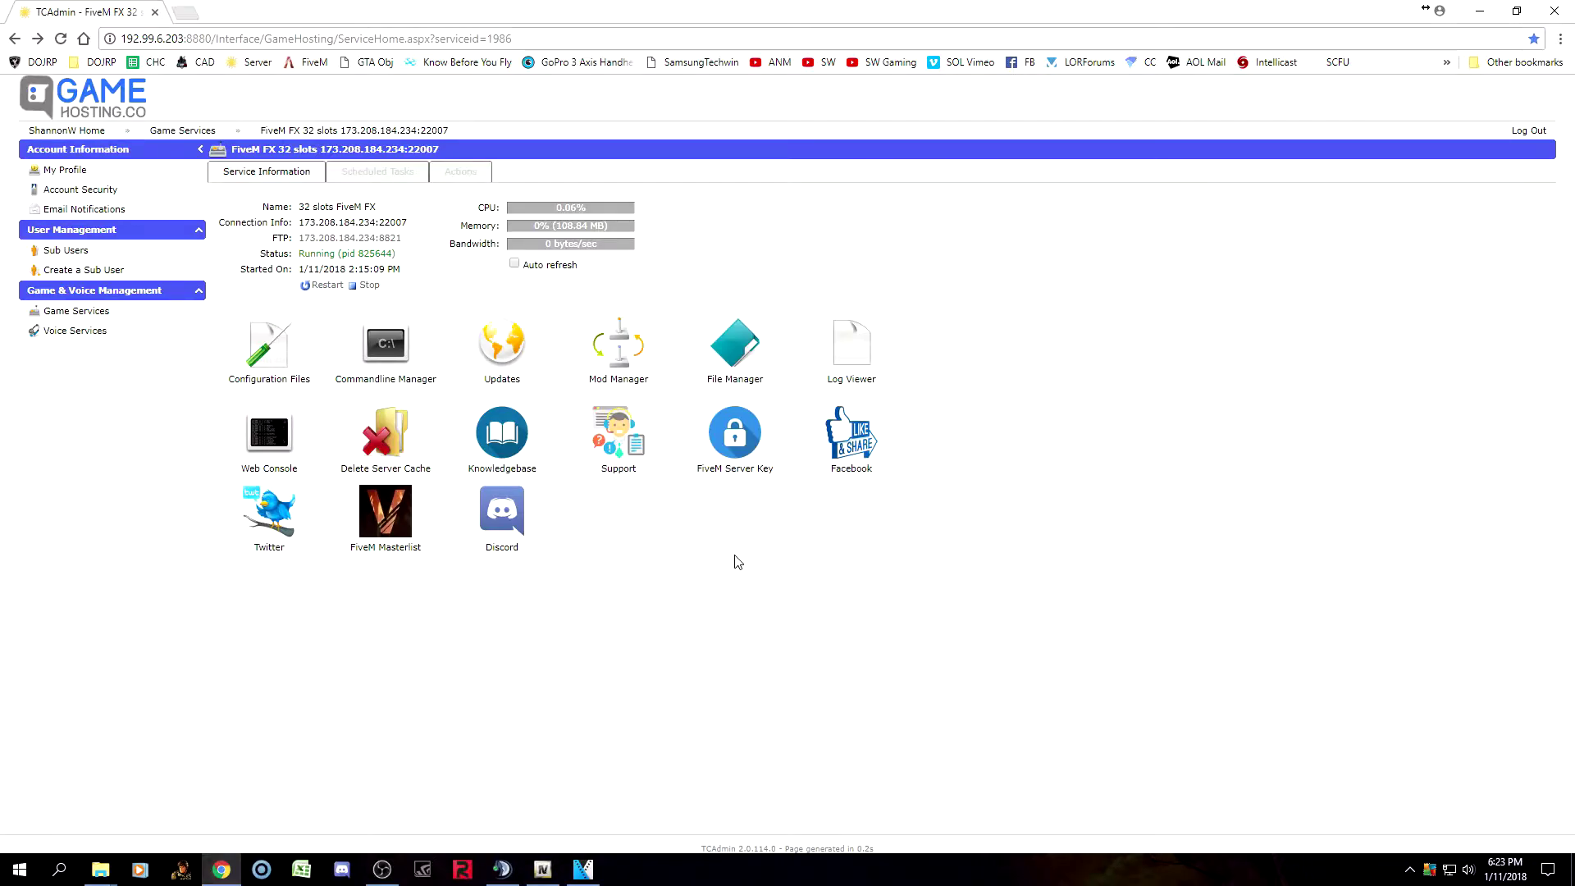
Open server.cfg in the game server's File Manager editor to view its settings and start list.
{"action": "left_click", "coordinate": [739, 369]}
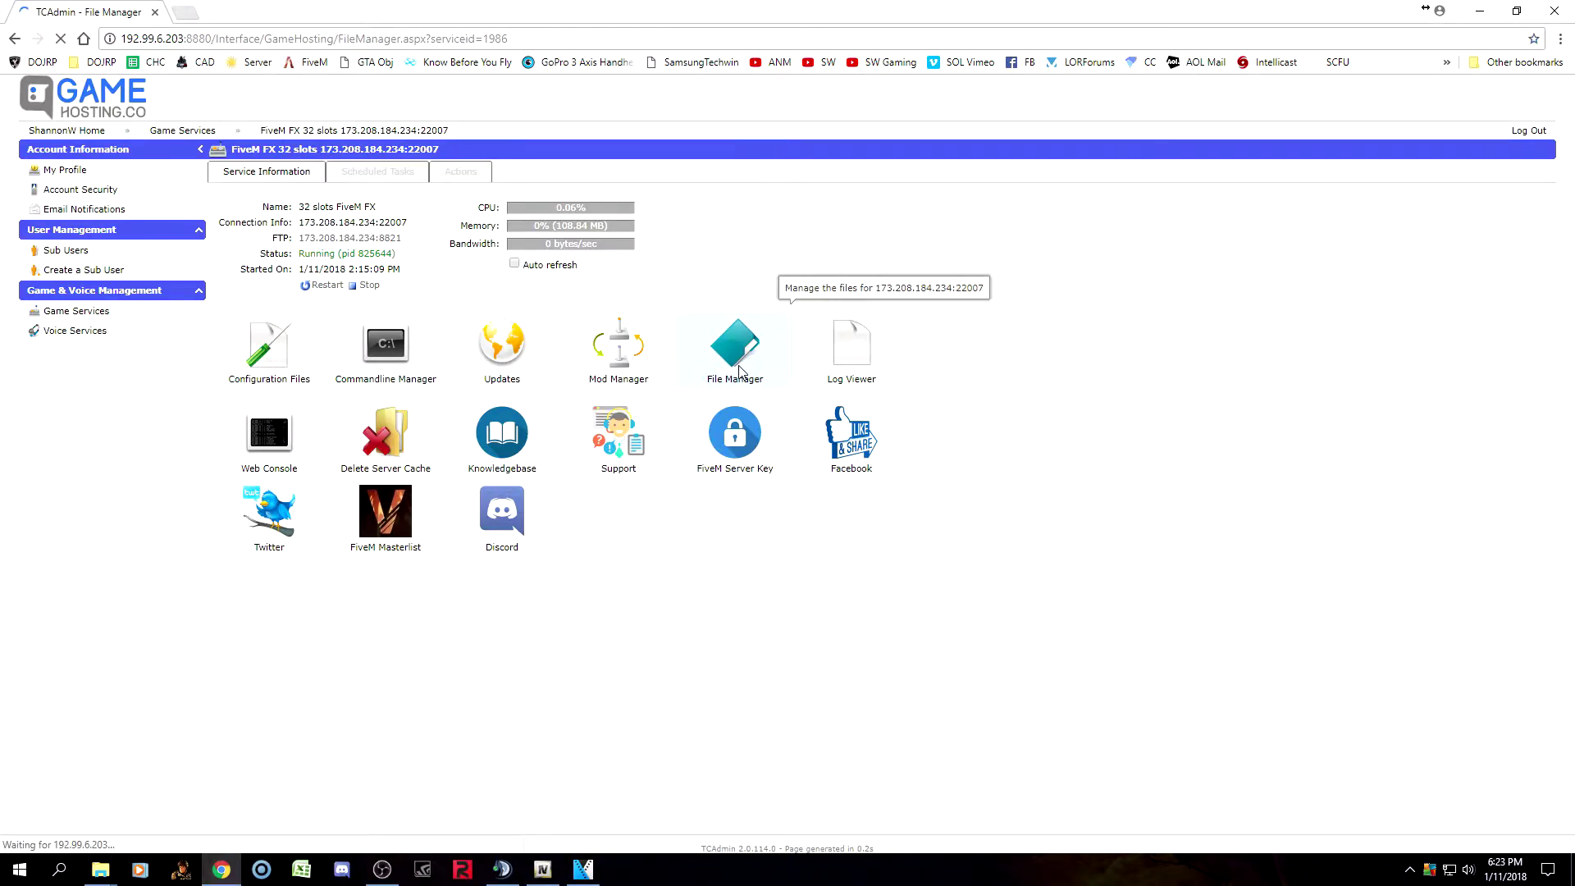
{"action": "scroll", "coordinate": [635, 484], "scroll_direction": "down", "scroll_amount": 2}
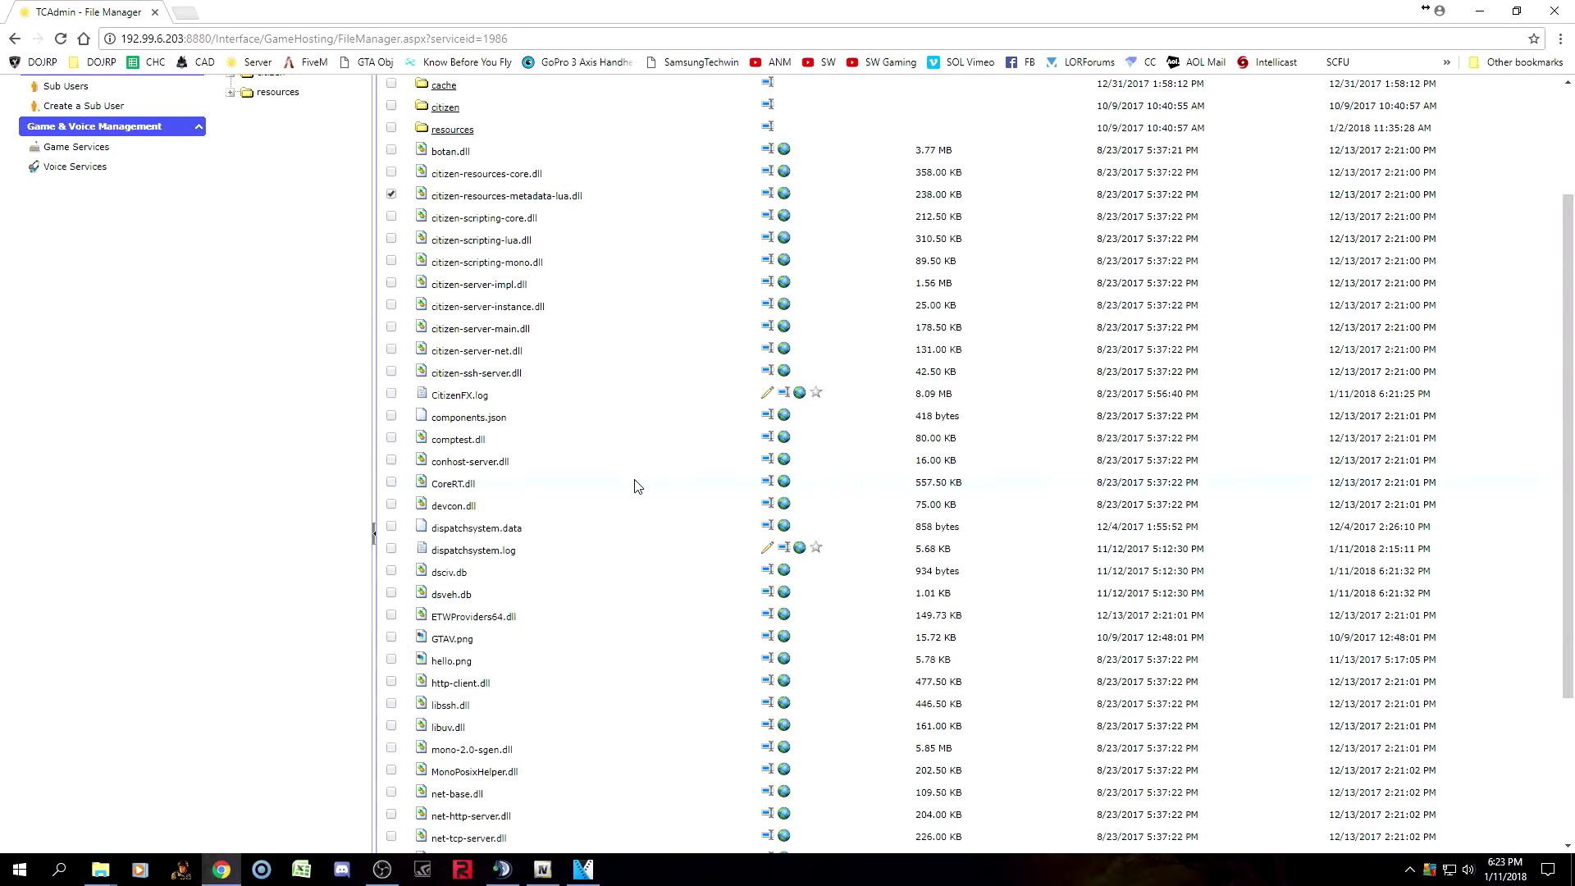
{"action": "scroll", "coordinate": [636, 486], "scroll_direction": "down", "scroll_amount": 3}
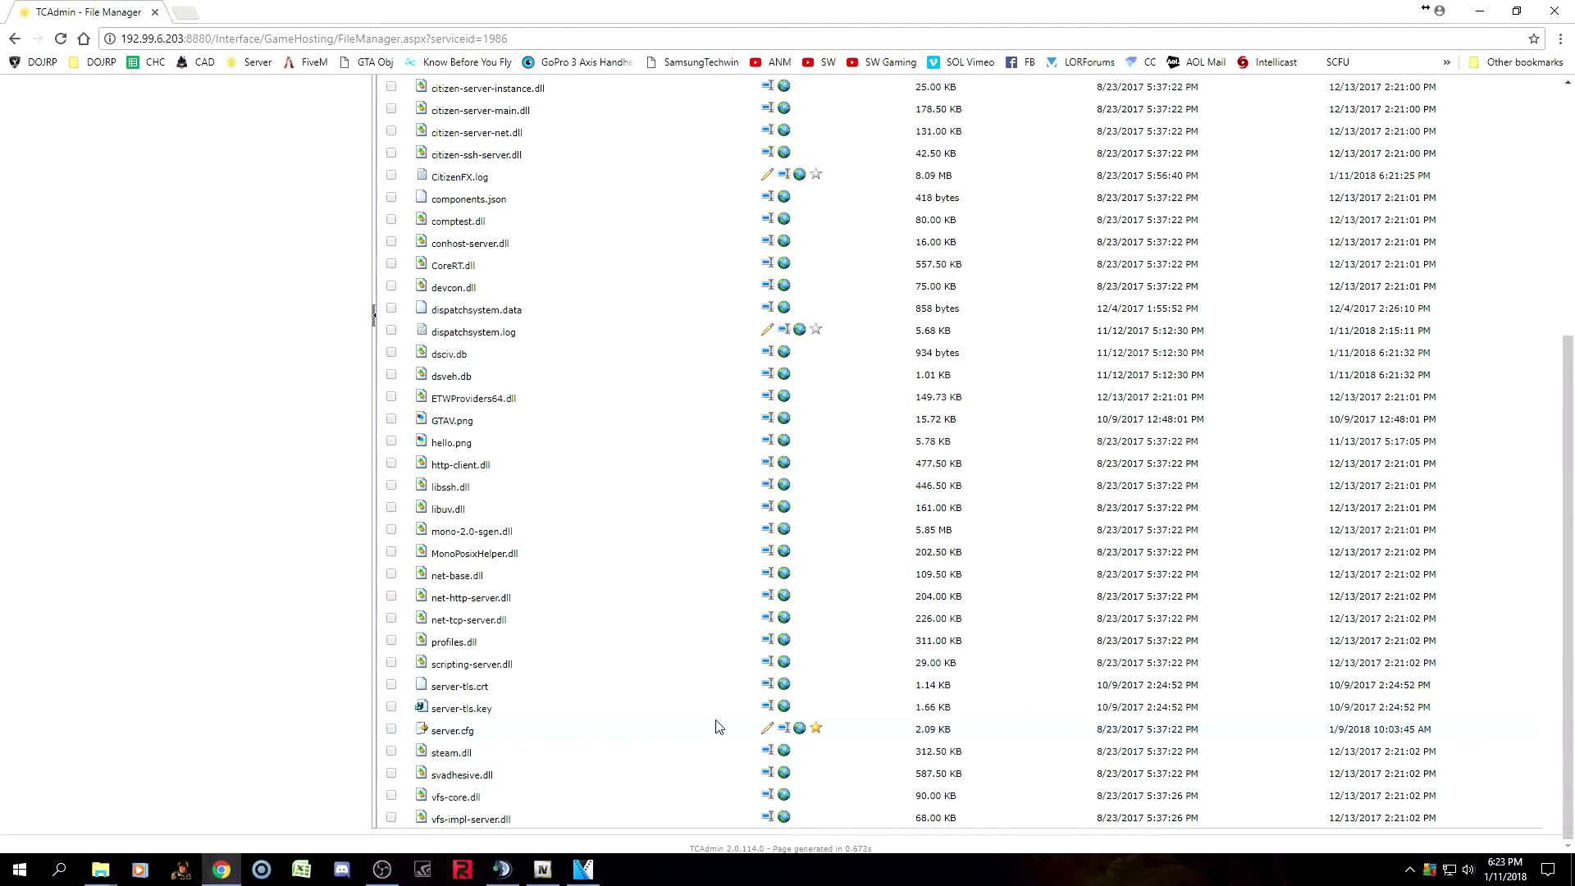
{"action": "left_click", "coordinate": [767, 727]}
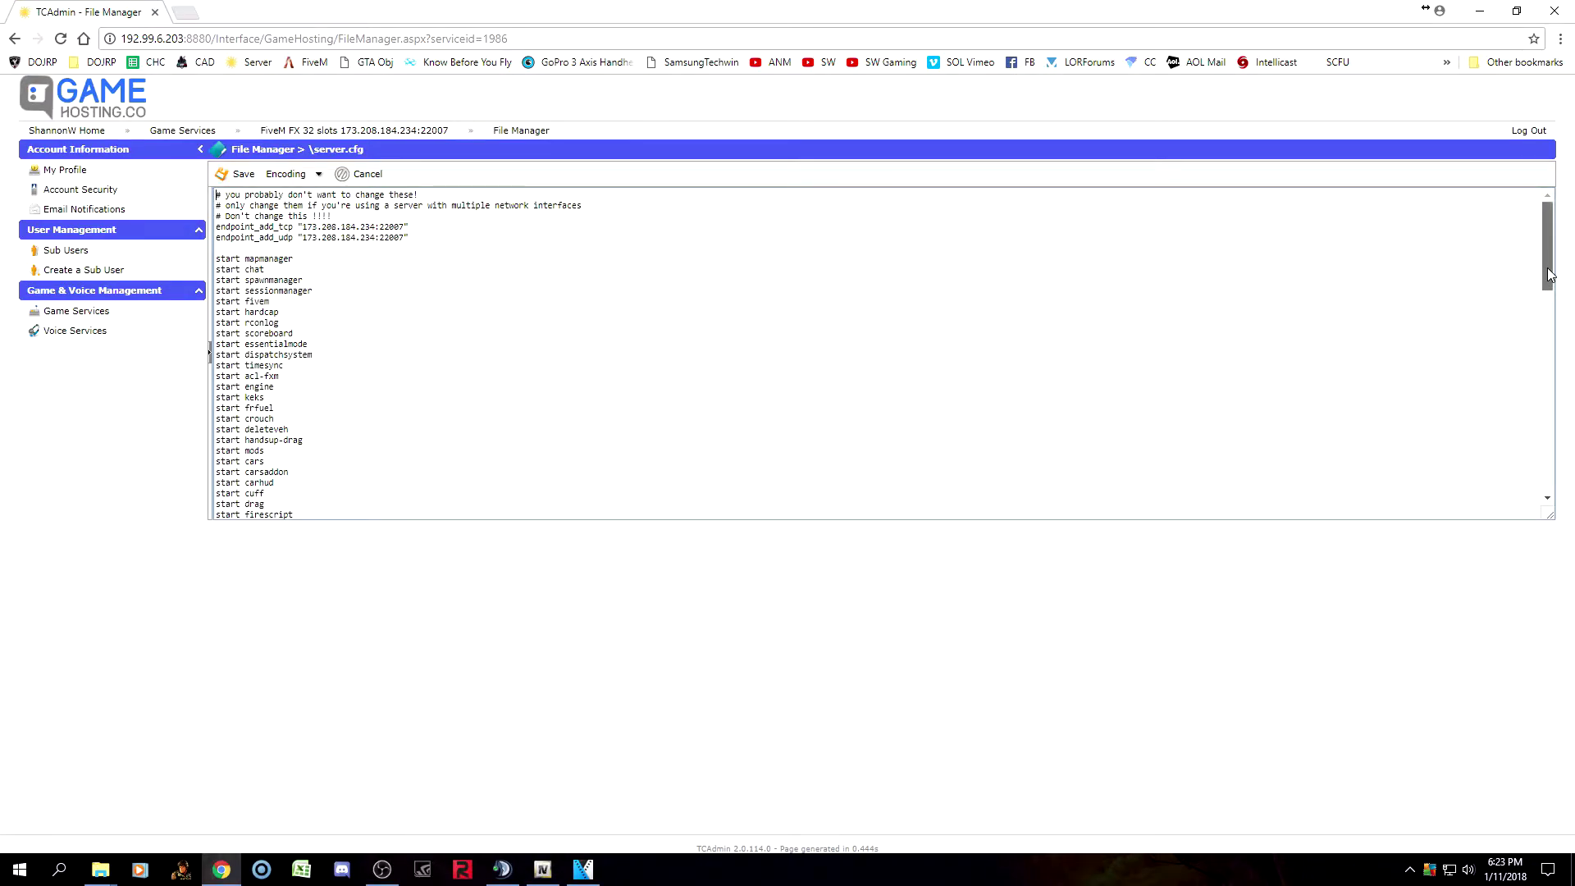
Locate and select the existing 'start camaross' line between policef350 and sandking in server.cfg.
{"action": "left_click_drag", "start_coordinate": [1549, 275], "coordinate": [1553, 373]}
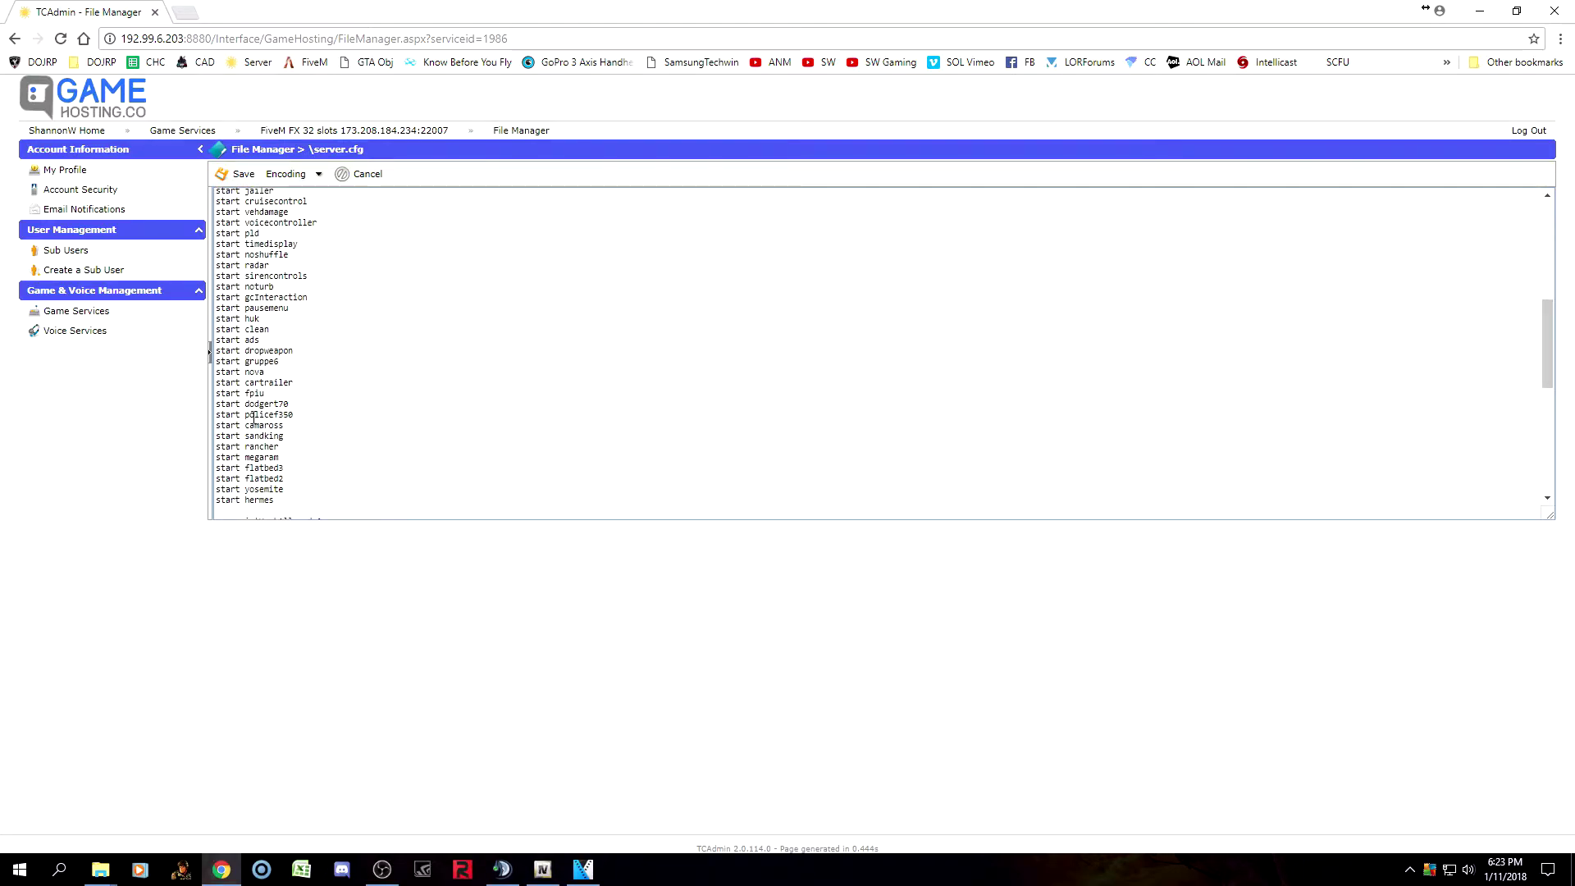
{"action": "left_click_drag", "start_coordinate": [284, 426], "coordinate": [214, 426]}
{"action": "left_click", "coordinate": [246, 148]}
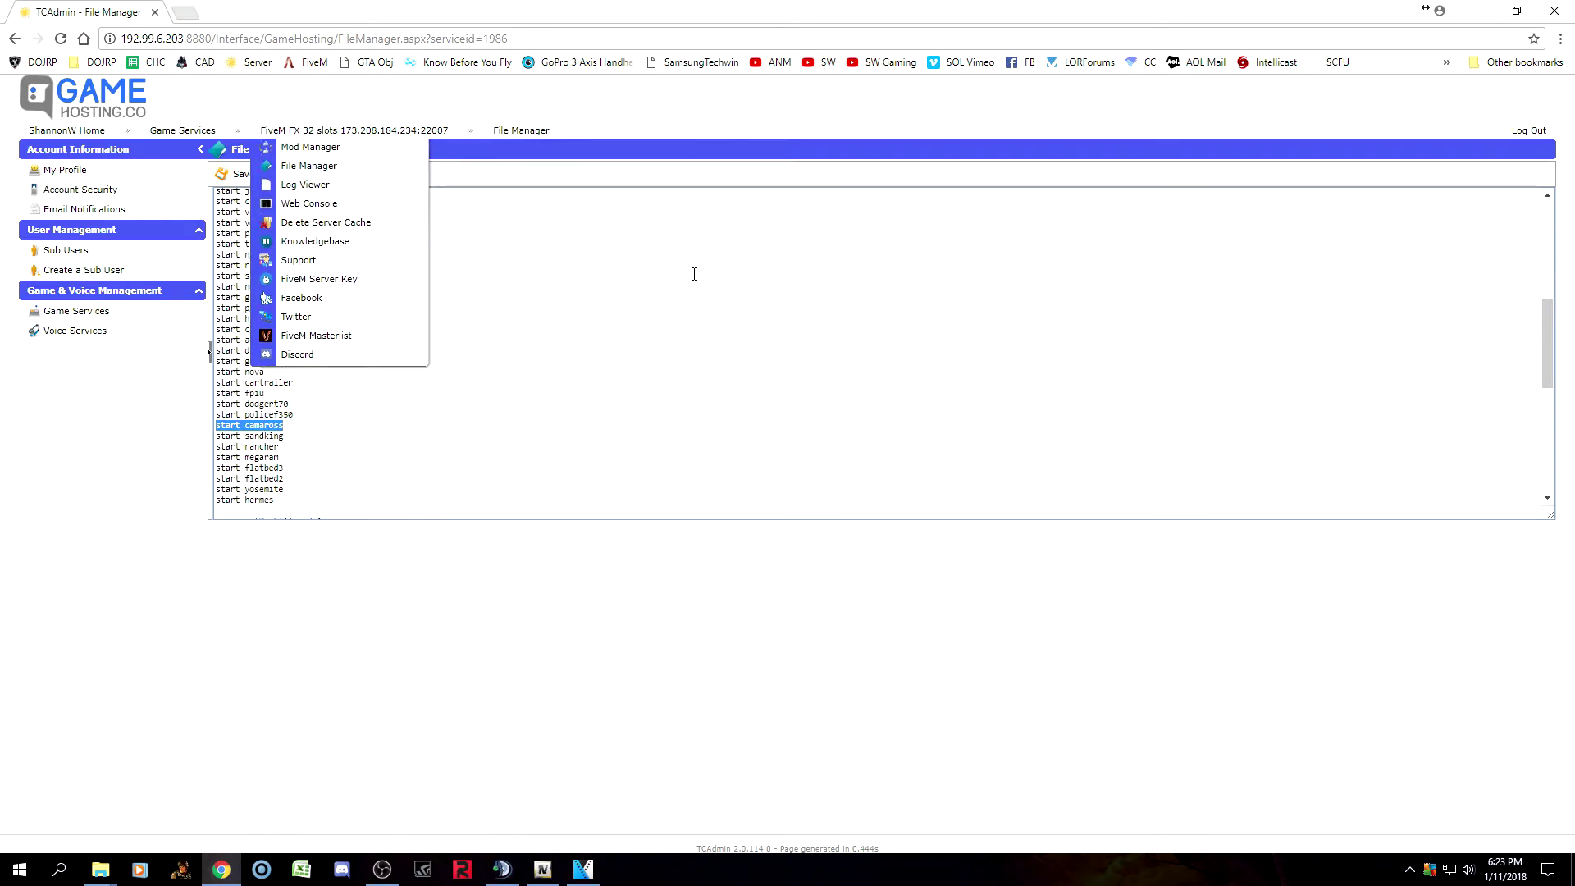